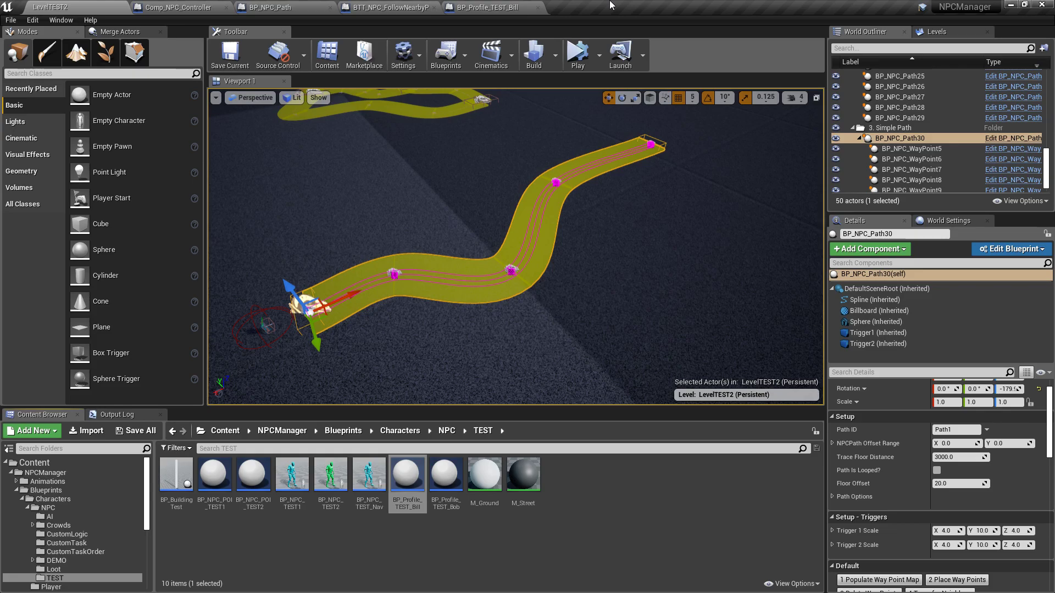
Simulate the level with BP_NPC_Path30 selected, follow the NPC along the path to its end, and stop the simulation
key("f")
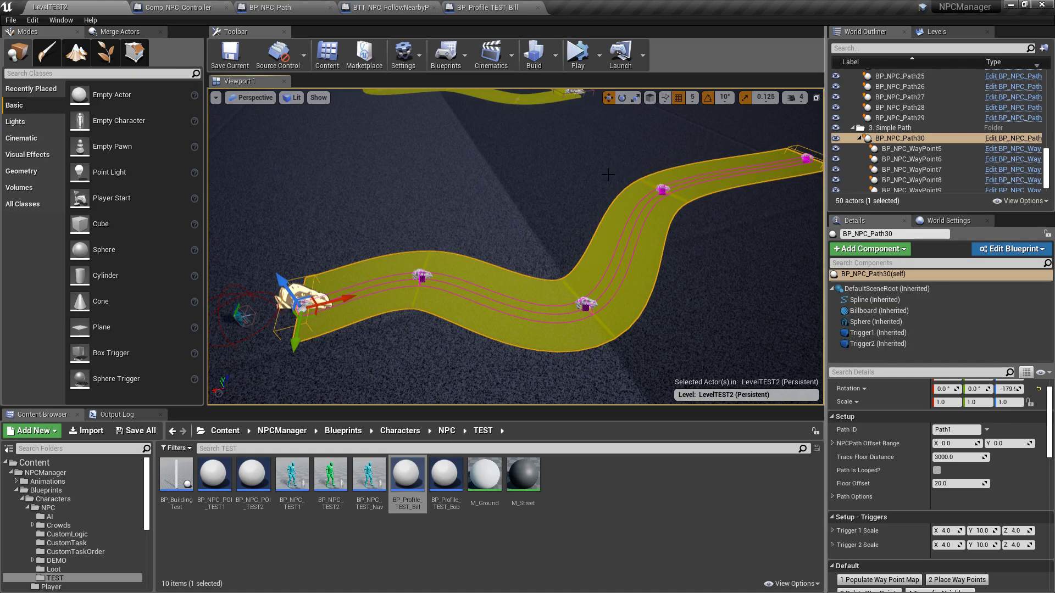
left_click(578, 60)
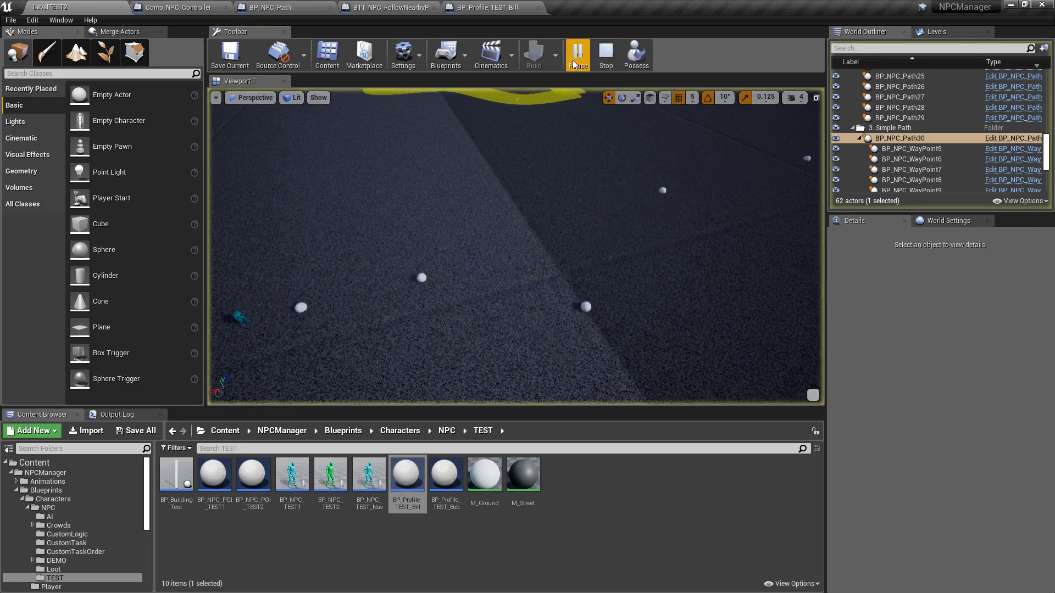
left_click(912, 148)
double_click(902, 138)
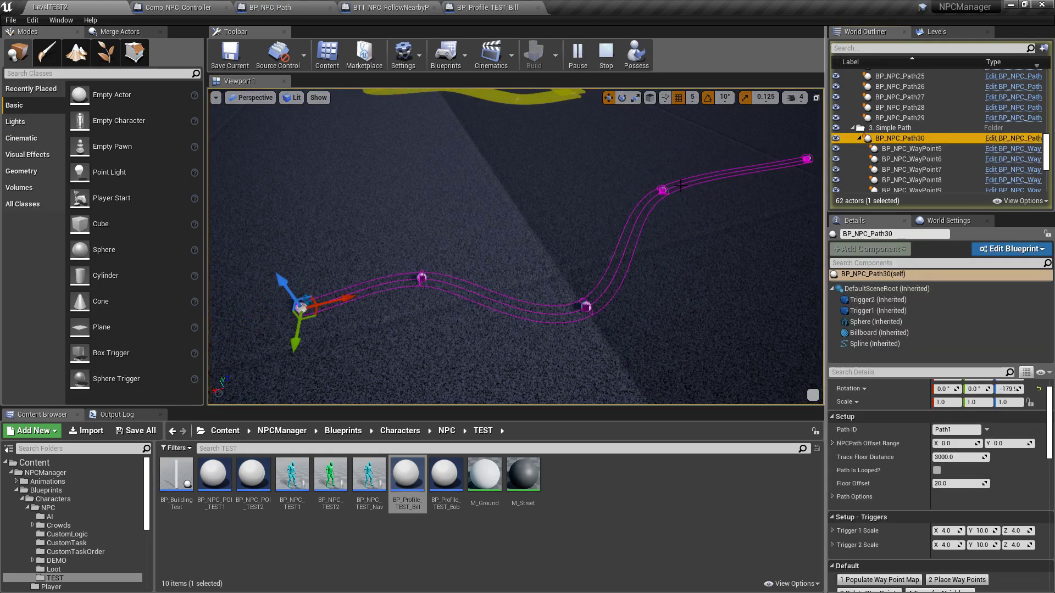
right_click_drag(507, 272, 543, 213)
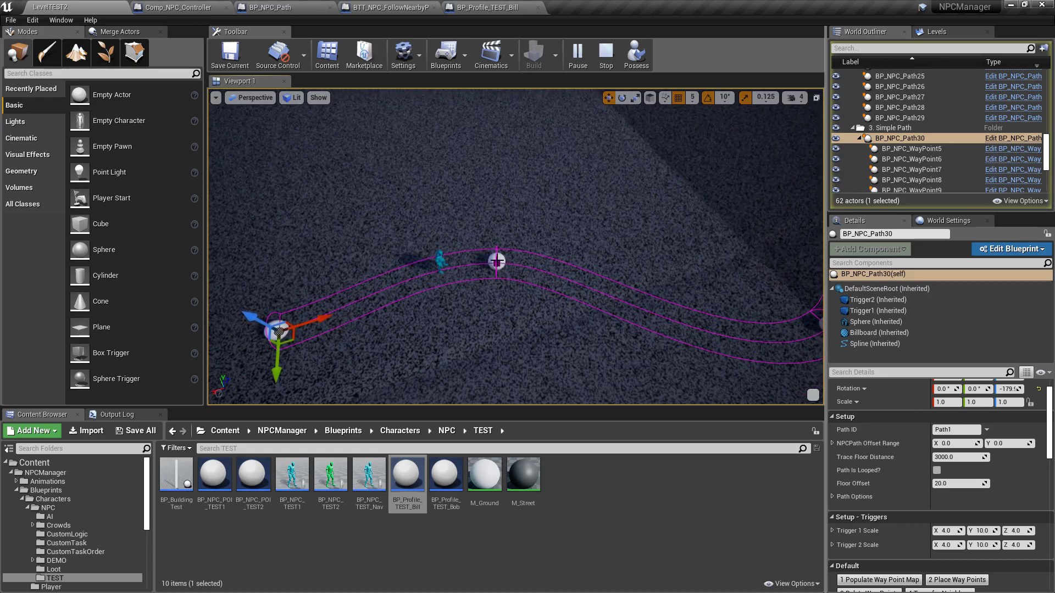
right_click_drag(494, 263, 508, 240)
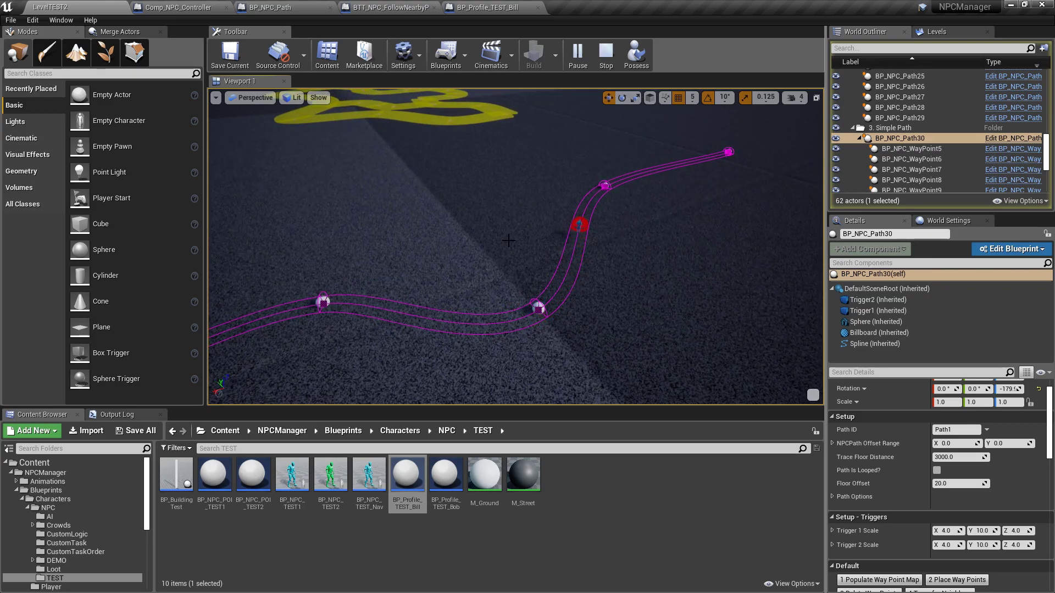
right_click_drag(648, 243, 635, 232)
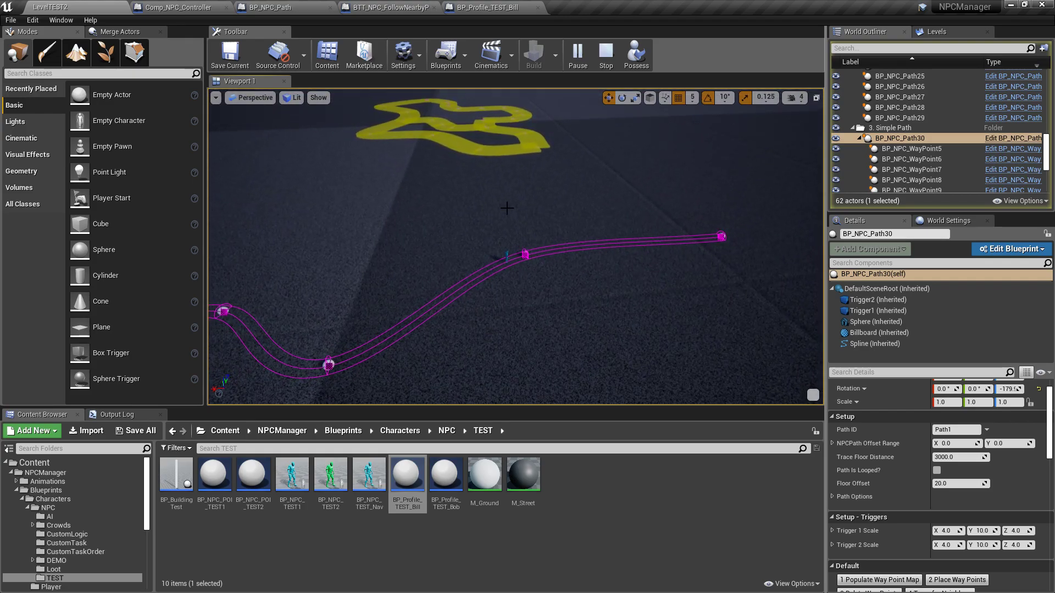
scroll(507, 208, "up", 5)
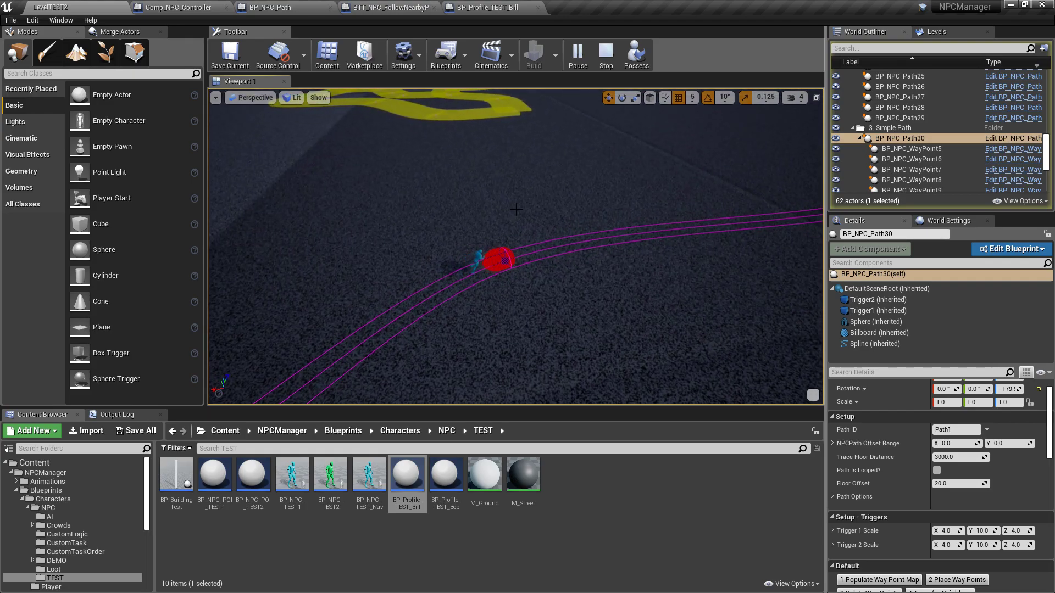
right_click_drag(500, 244, 554, 282)
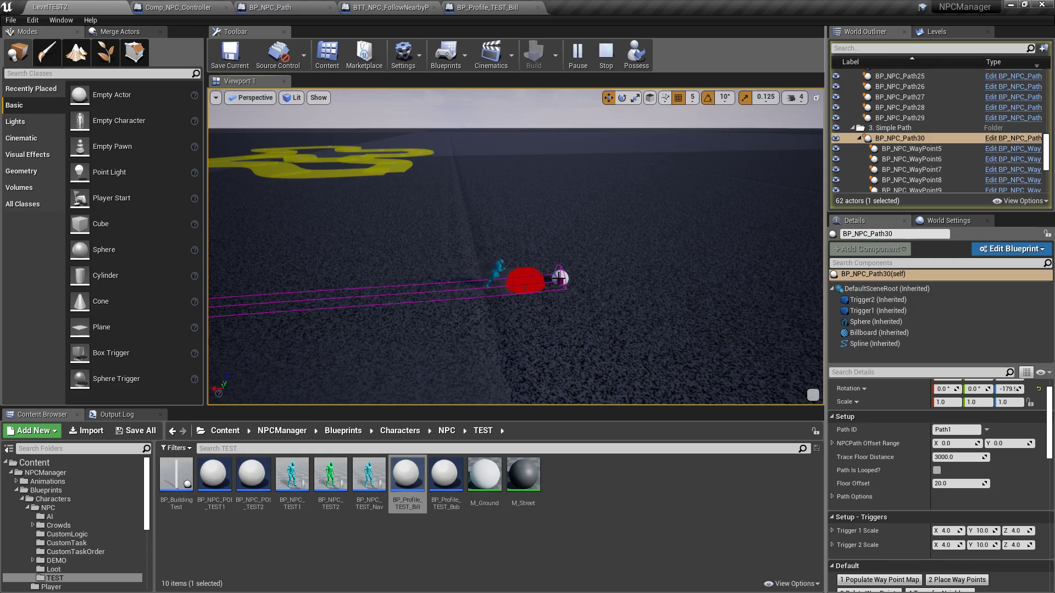
right_click_drag(555, 280, 516, 302)
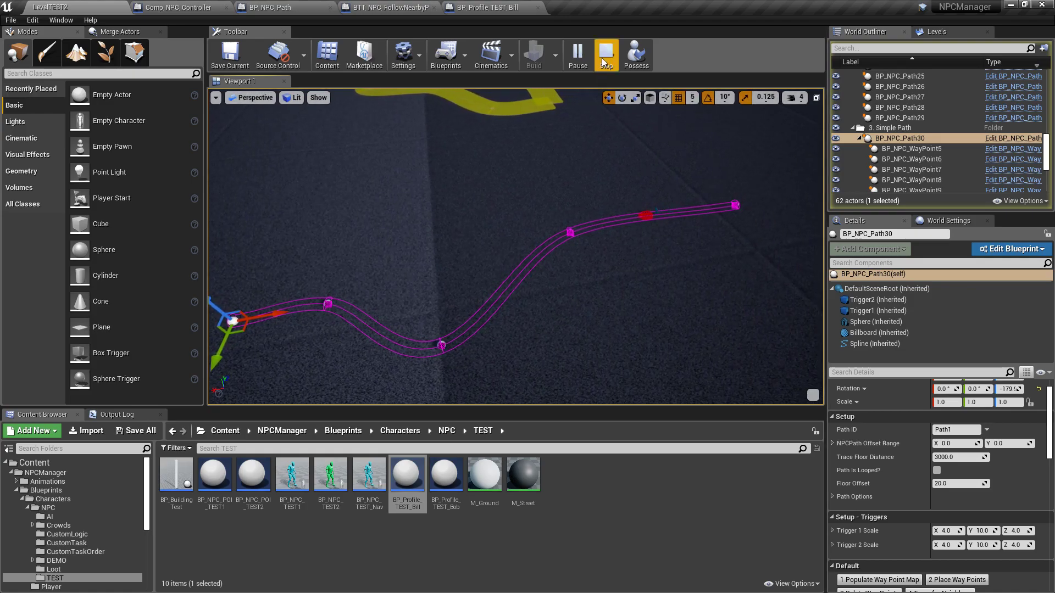
left_click(603, 60)
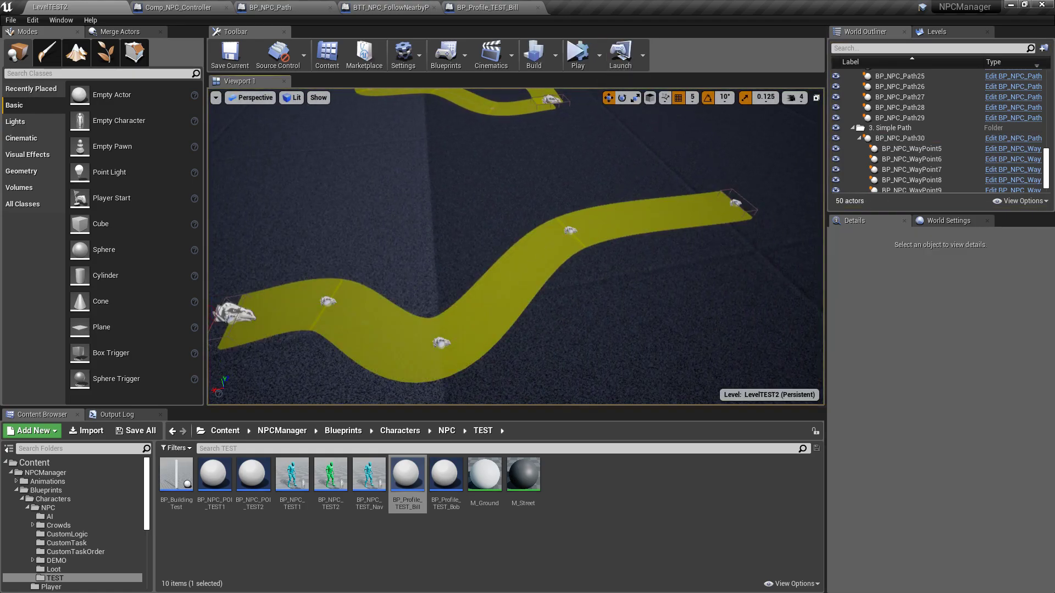
Examine BP_NPC_Path30 from several angles and inspect its first waypoint, BP_NPC_WayPoint5
left_click(509, 281)
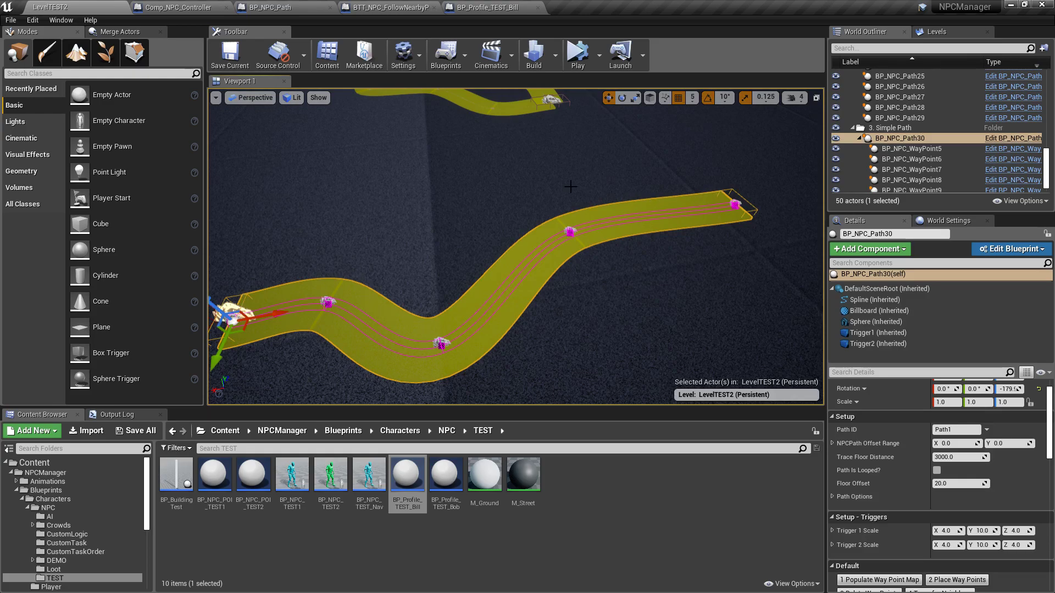
key("Escape")
key("a")
right_click_drag(459, 251, 456, 252)
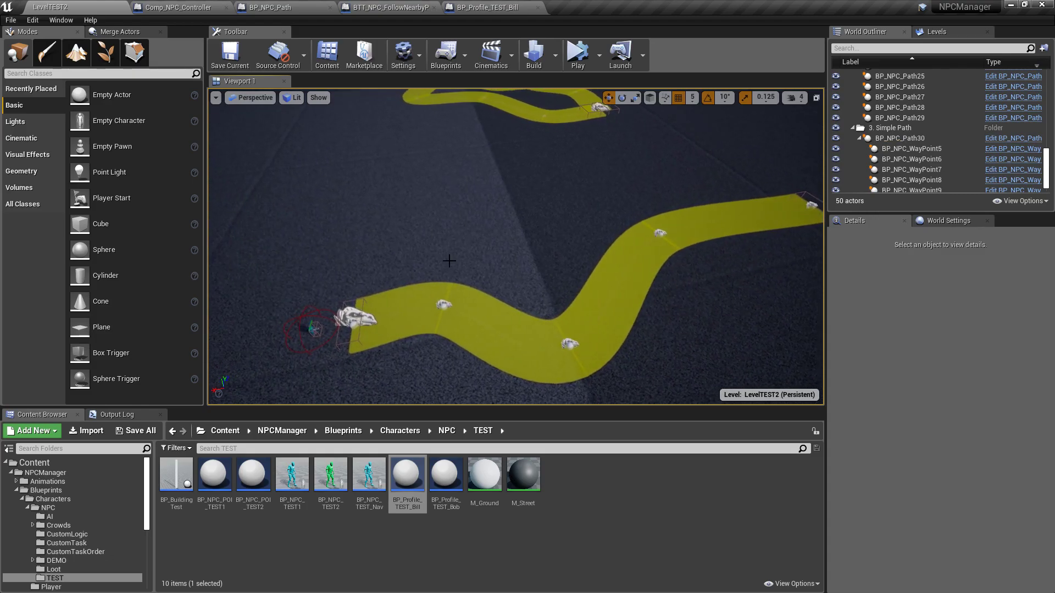
left_click(360, 316)
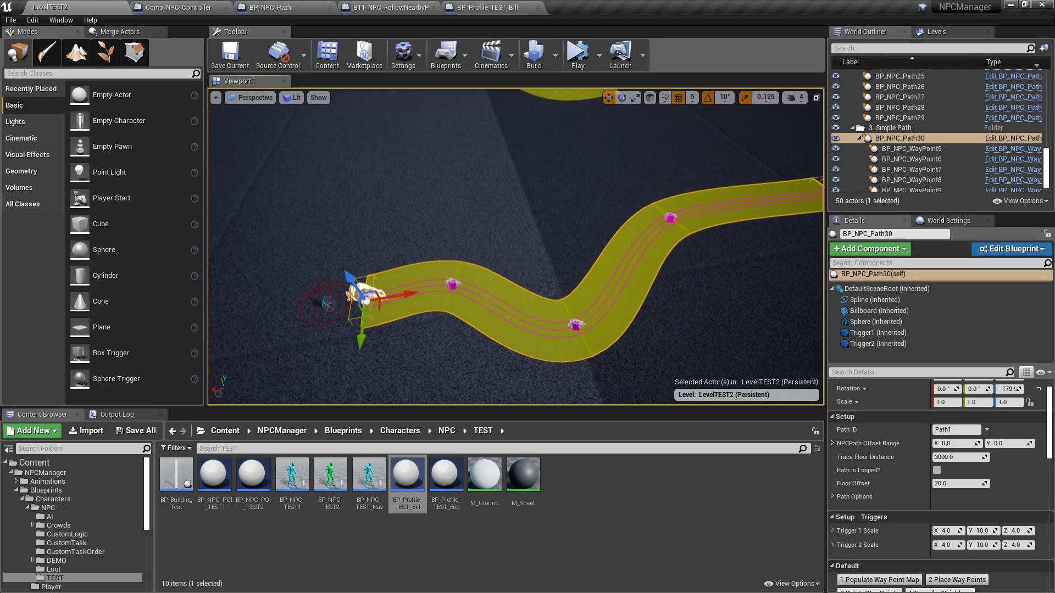
key("f")
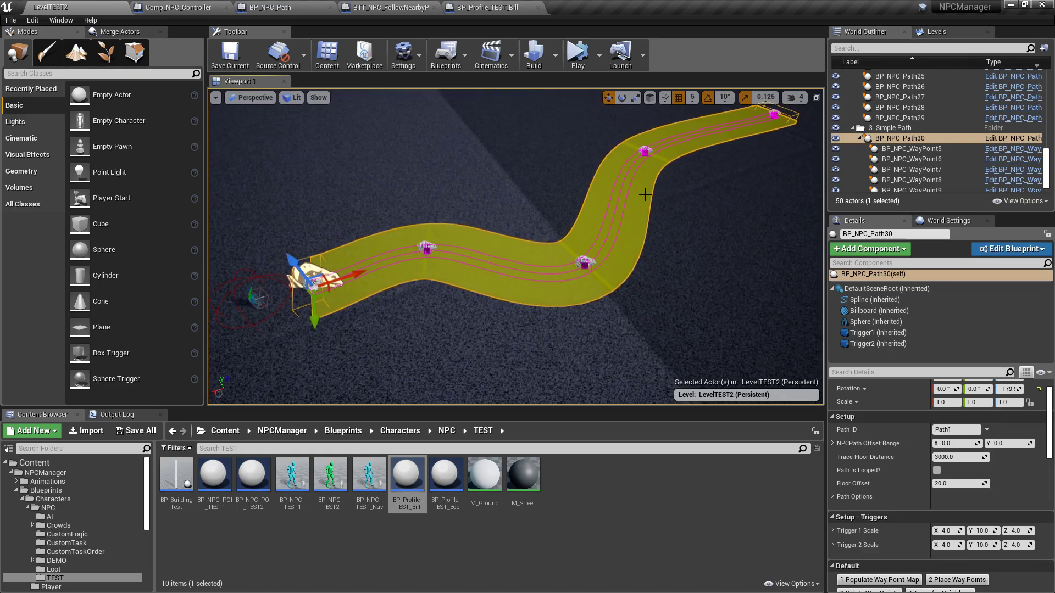
right_click_drag(539, 203, 480, 167)
right_click_drag(632, 269, 440, 203)
mouse_move(559, 221)
right_mouse_down()
mouse_move(572, 218)
mouse_move(552, 178)
mouse_move(548, 226)
right_mouse_up()
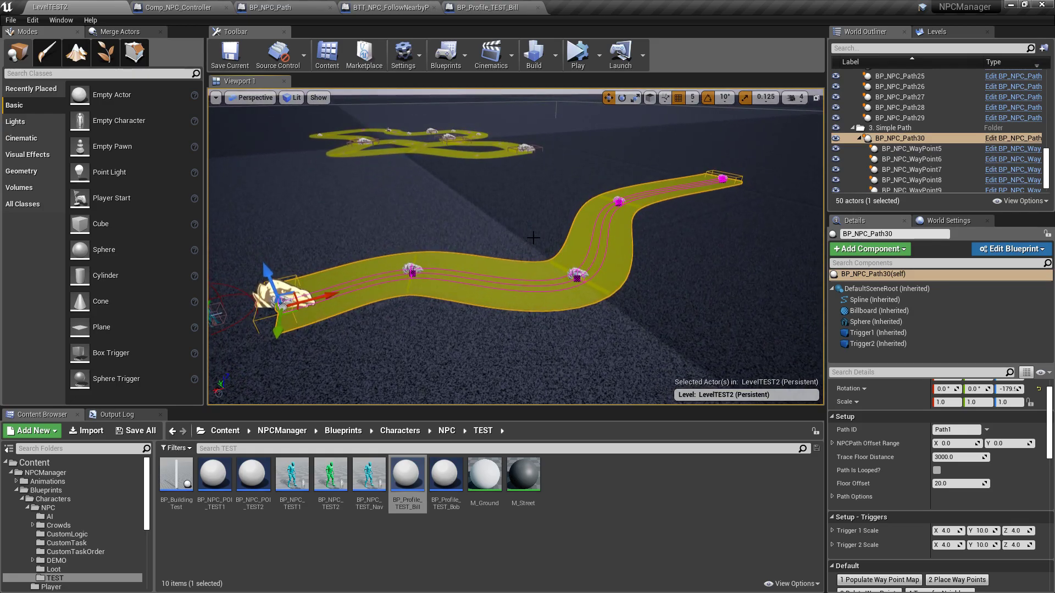
right_click_drag(532, 235, 535, 209)
left_click(921, 149)
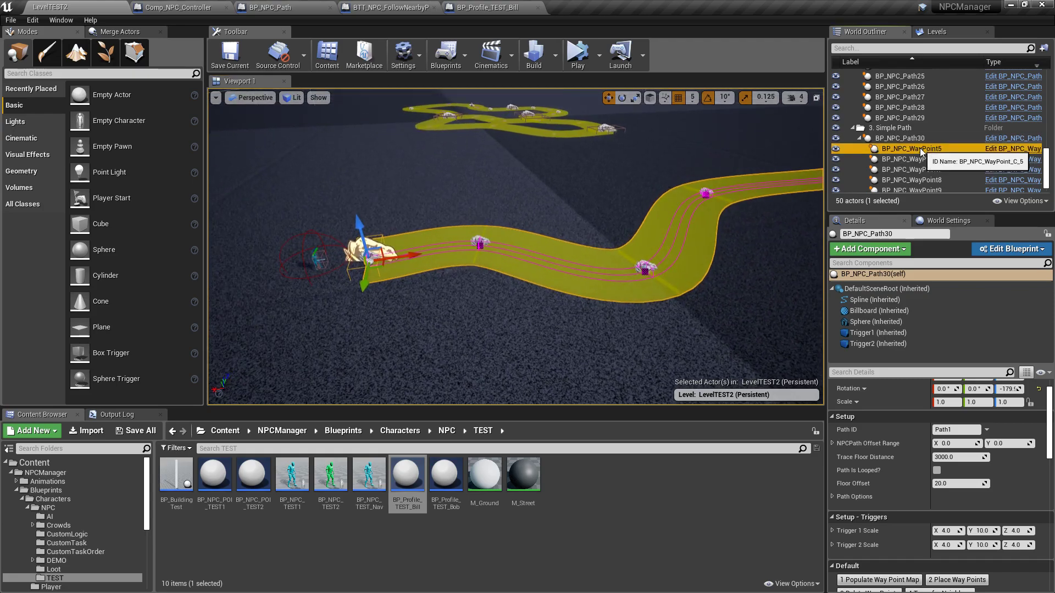
right_click_drag(632, 185, 570, 189)
key("w")
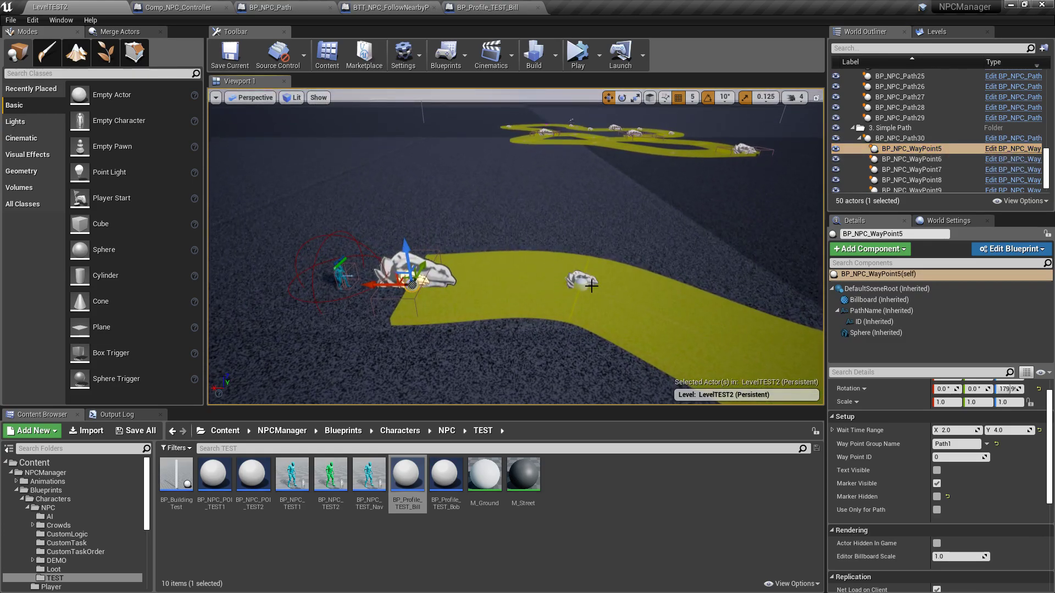
right_click_drag(566, 247, 638, 253)
key("s")
Set the Wait Time Range of the path's second waypoint, BP_NPC_WayPoint6, to X 10 and Y 10
left_click(452, 268)
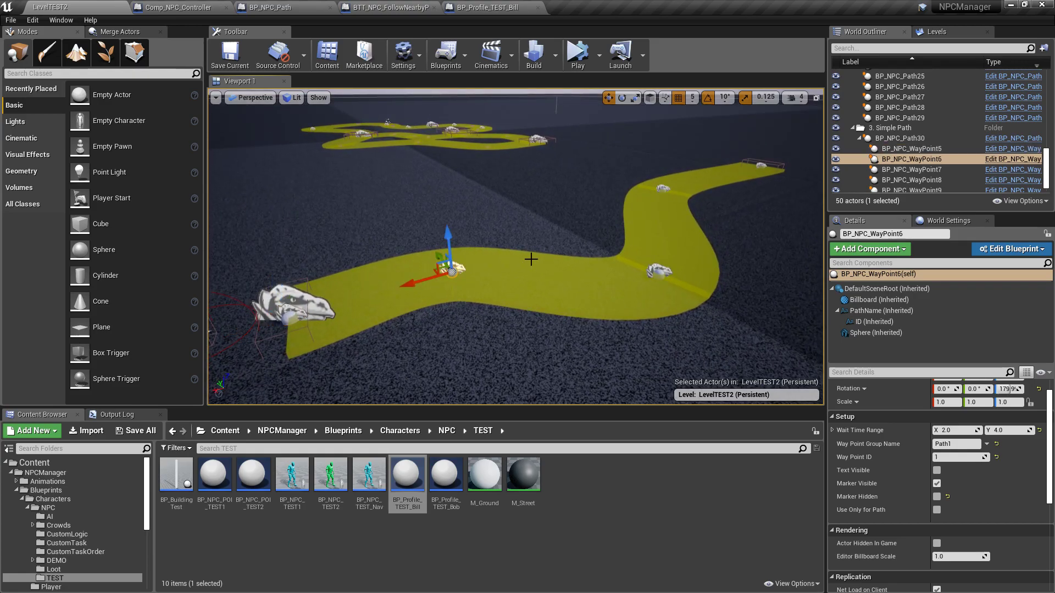
scroll(902, 429, "up", 1)
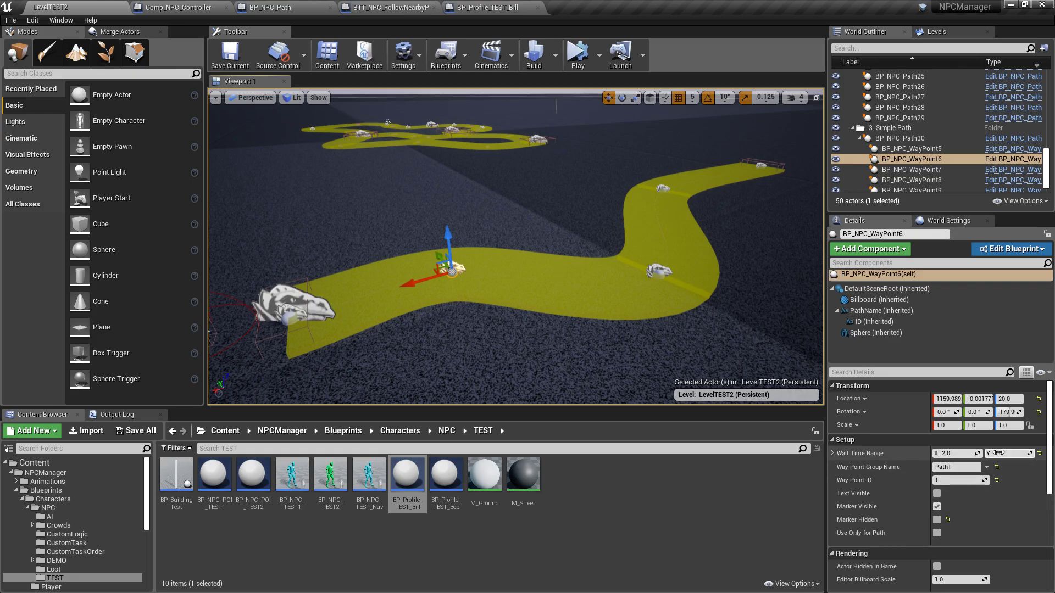
left_click(956, 454)
type("10")
key("Tab")
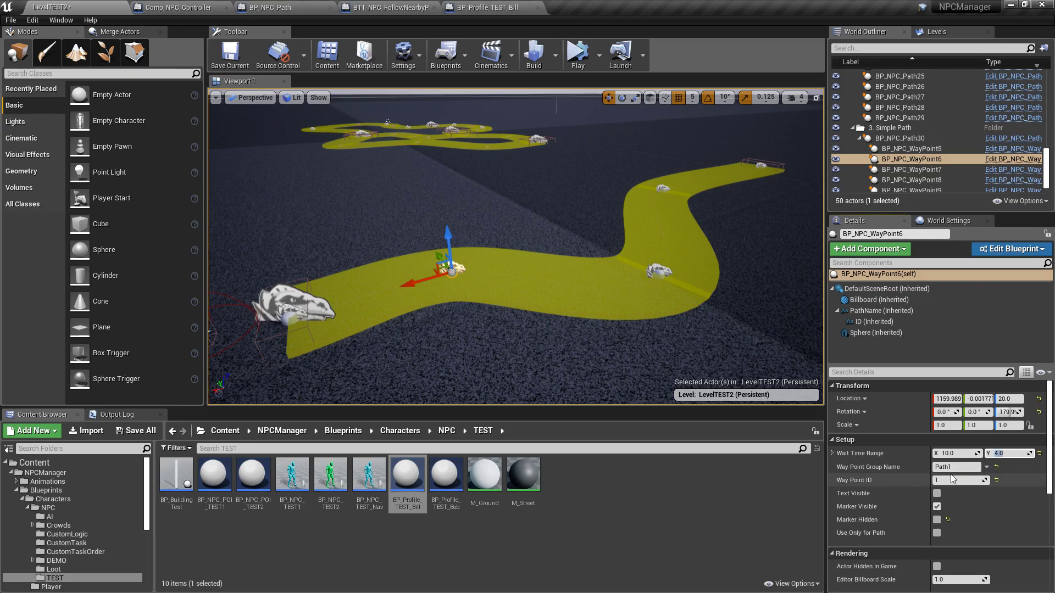
type("10")
key("Return")
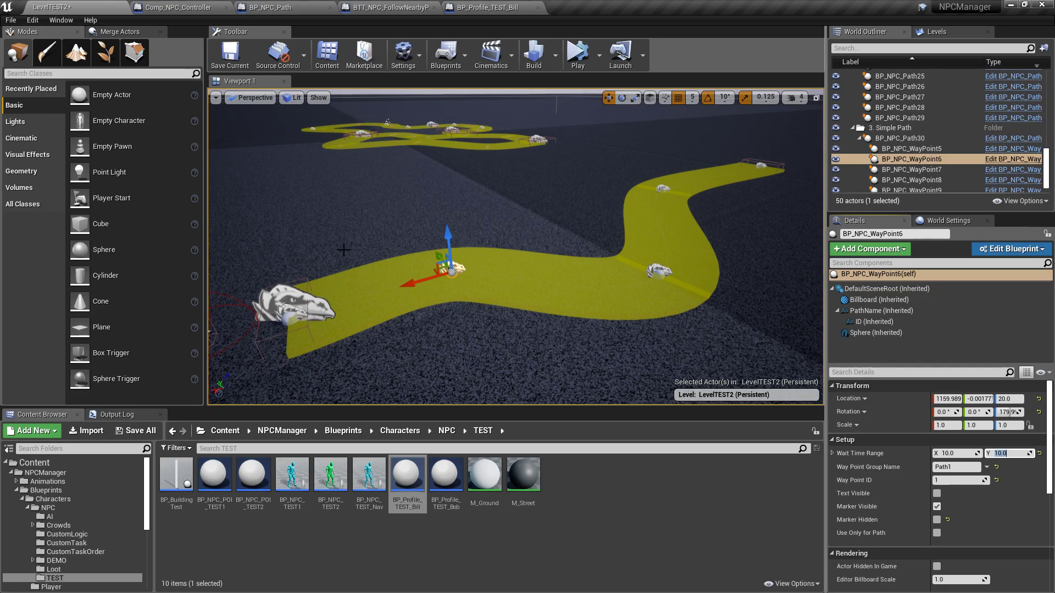
Simulate the level, watch how the NPC behaves at the second waypoint, and stop the simulation
right_click_drag(471, 248, 417, 269)
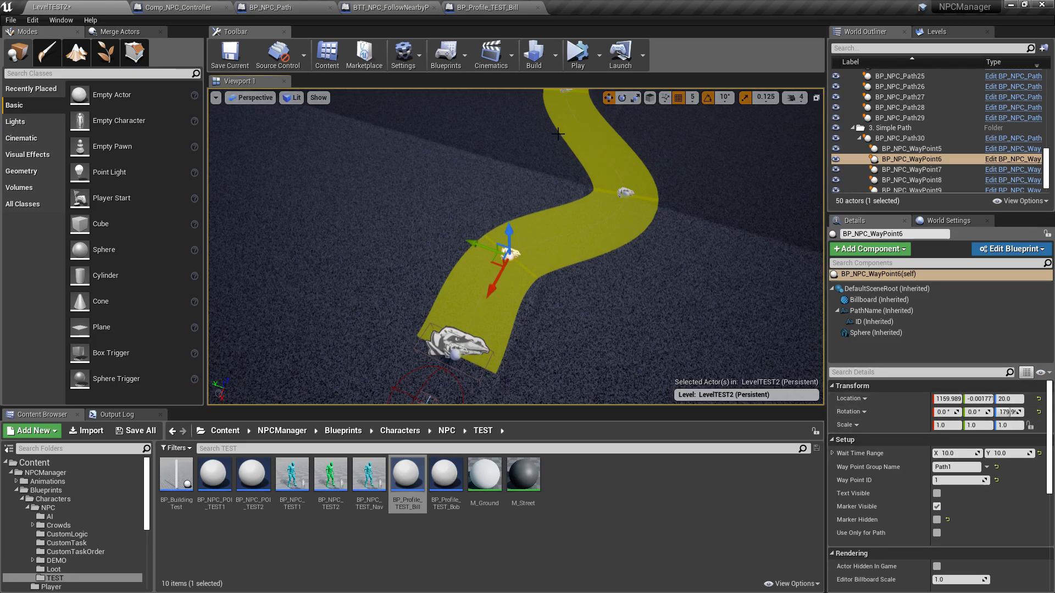
left_click(578, 52)
right_click_drag(302, 277, 267, 261)
key("w")
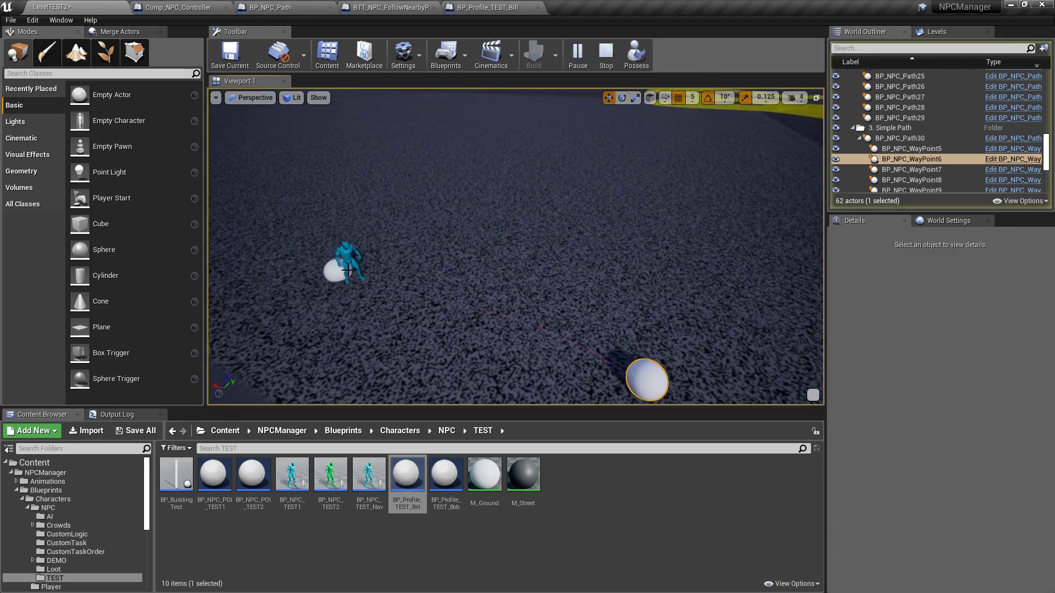
key("s")
right_click_drag(429, 212, 434, 258)
key("w")
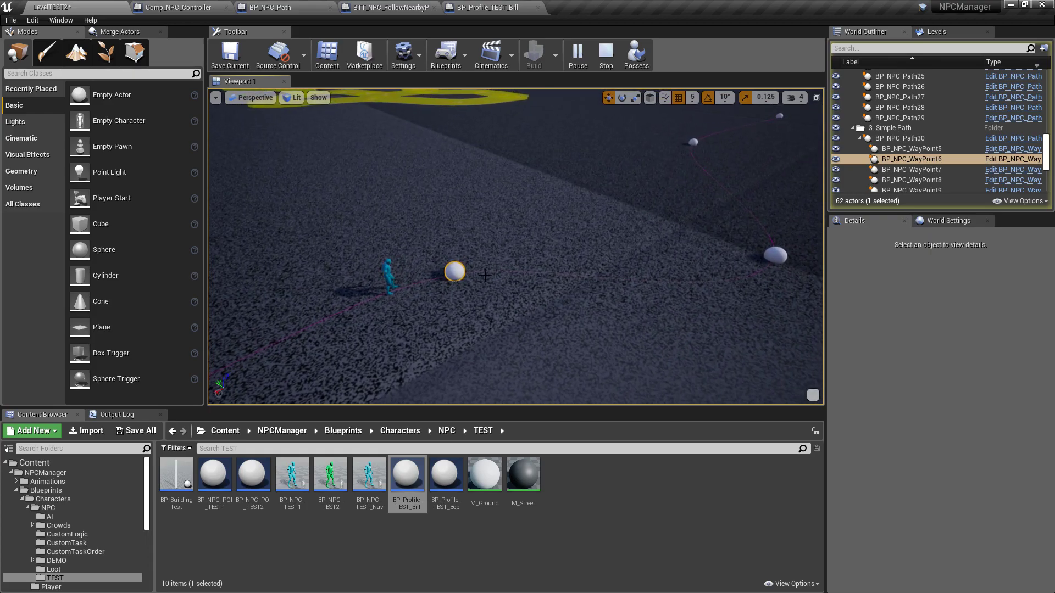
key("s")
right_click_drag(705, 229, 698, 235)
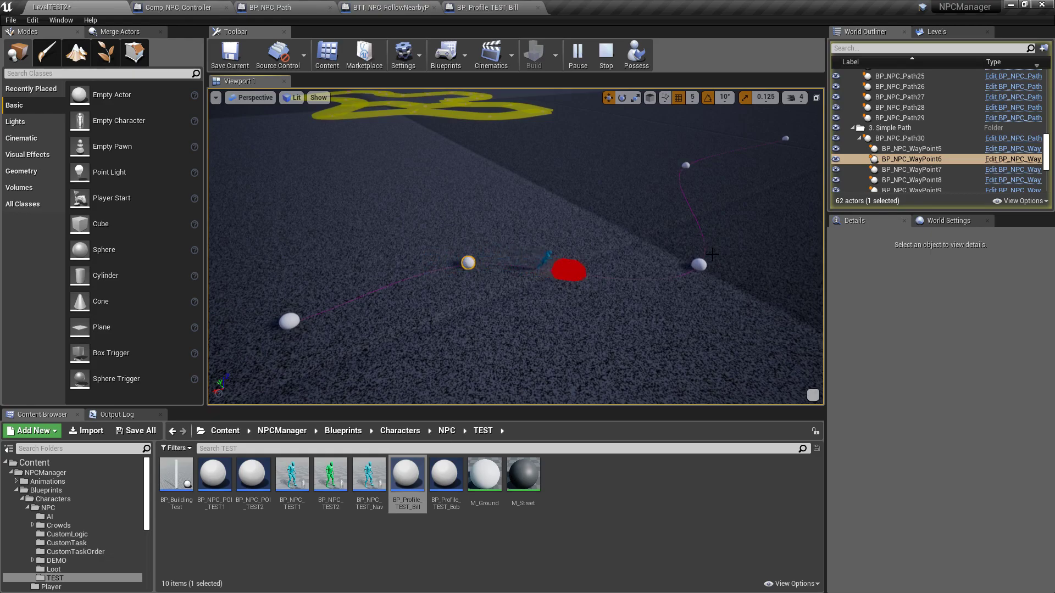
left_click(606, 55)
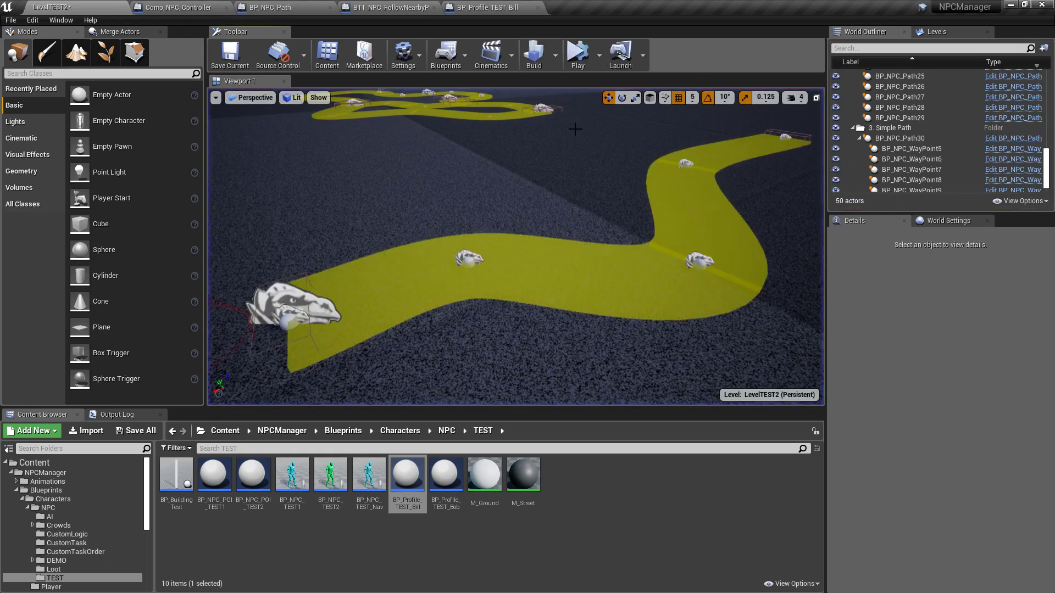
Delete all the waypoints of BP_NPC_Path30 with its Delete Way Points function
right_click_drag(566, 173, 546, 187)
left_click(247, 302)
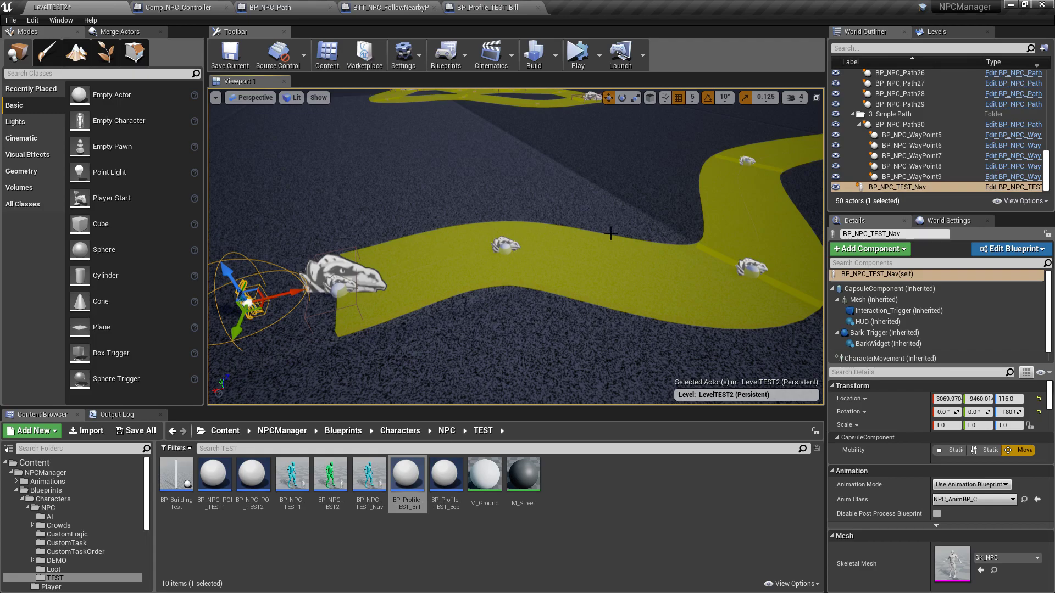
left_click(564, 247)
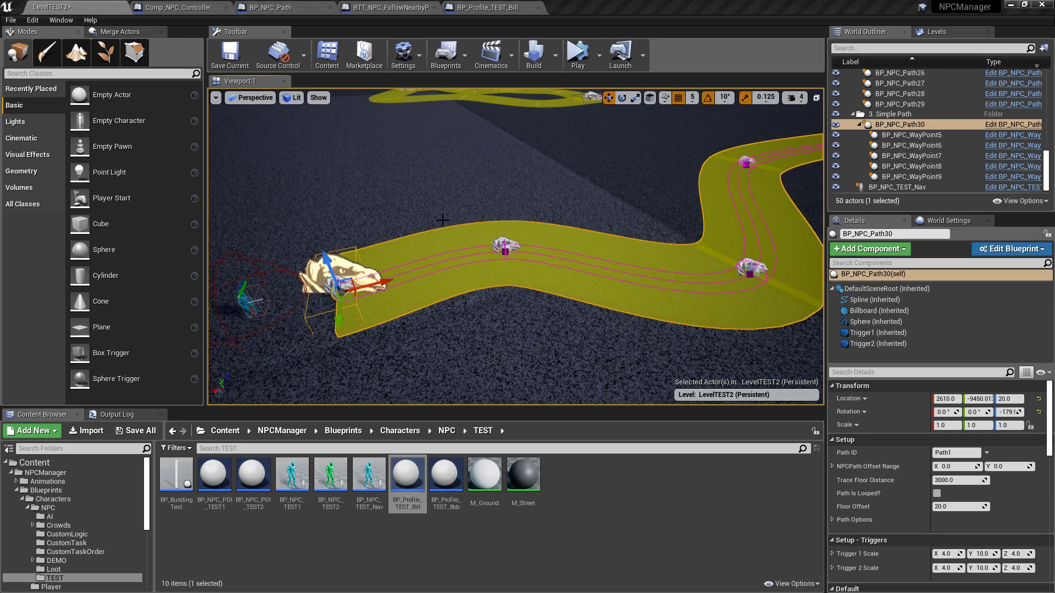
key("s")
right_click_drag(704, 202, 704, 176)
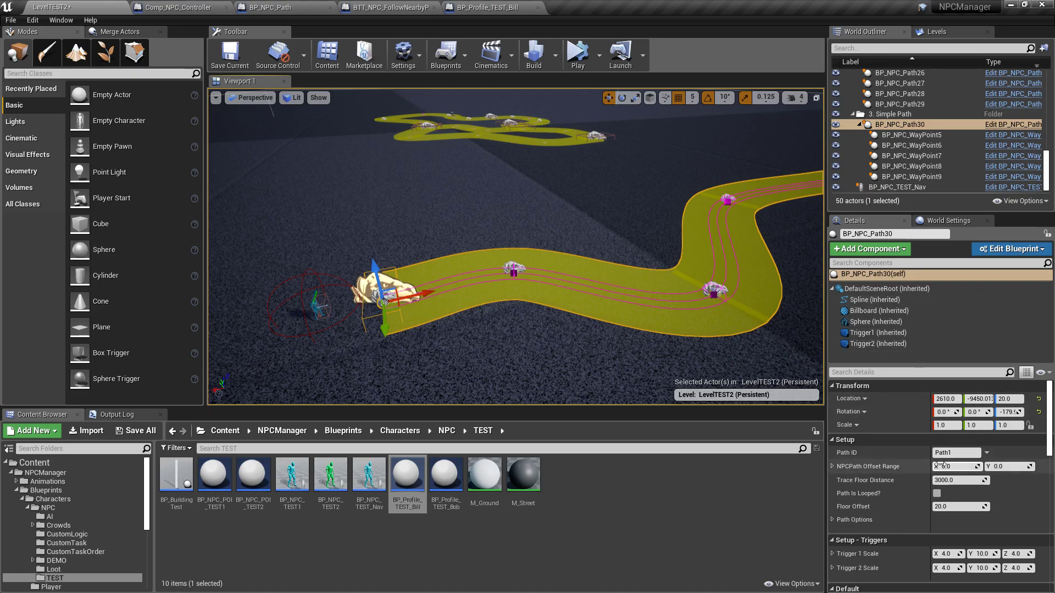
scroll(870, 456, "down", 4)
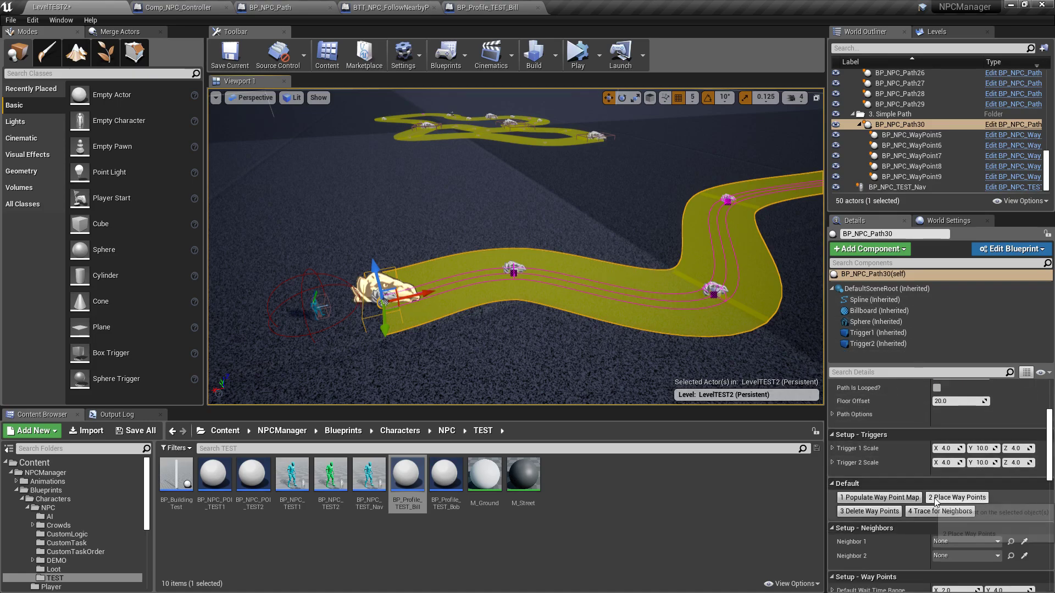
left_click(870, 512)
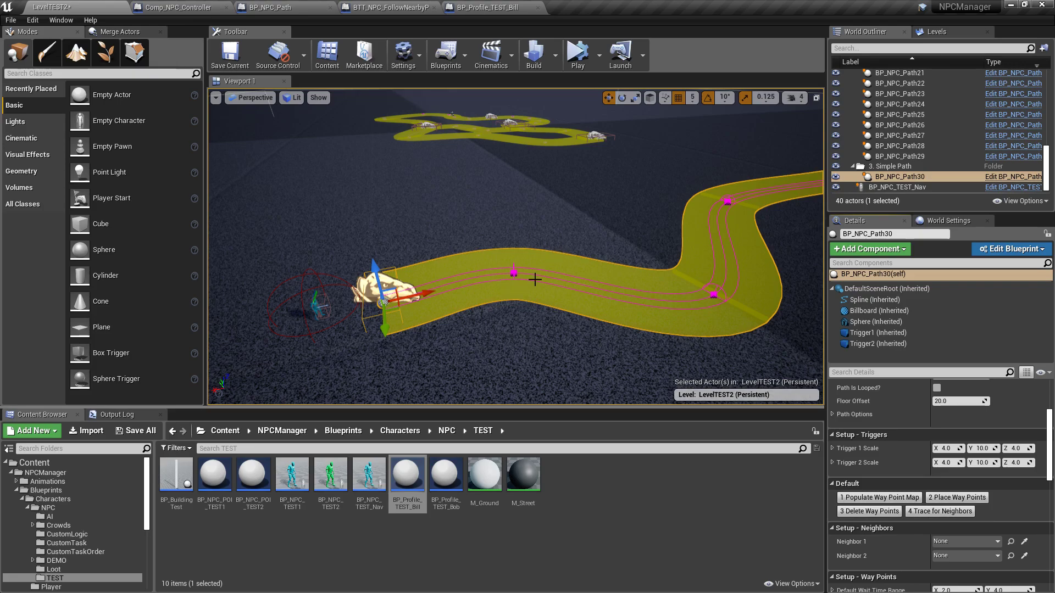
Simulate the level with the waypoint-free path selected, watch the NPC travel along the spline and back, and stop the simulation
left_click(578, 54)
left_click(907, 177)
double_click(906, 177)
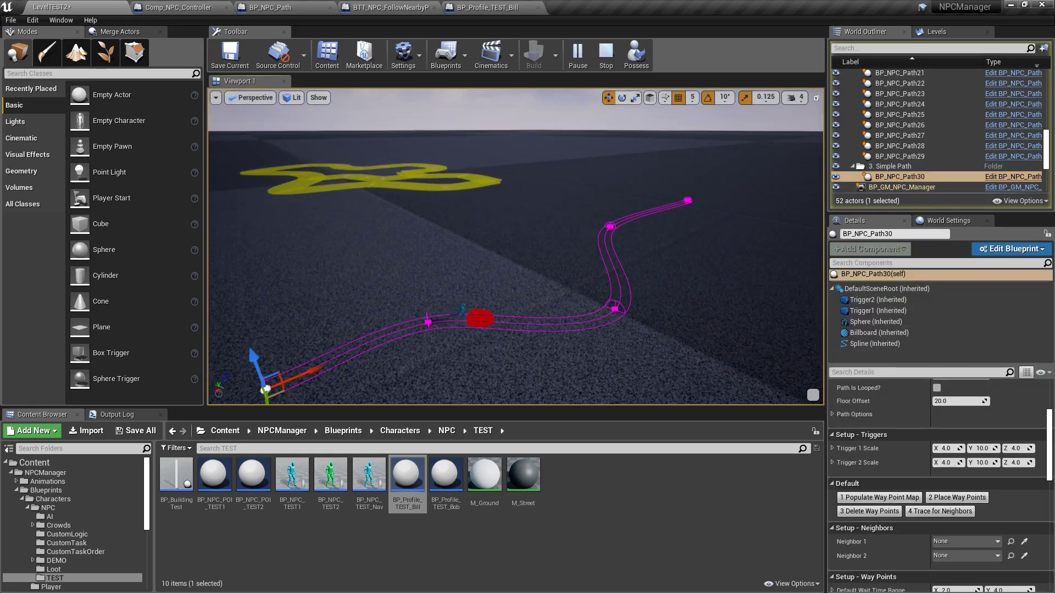
right_click_drag(516, 247, 462, 223)
key("s")
key("d")
key("w")
key("e")
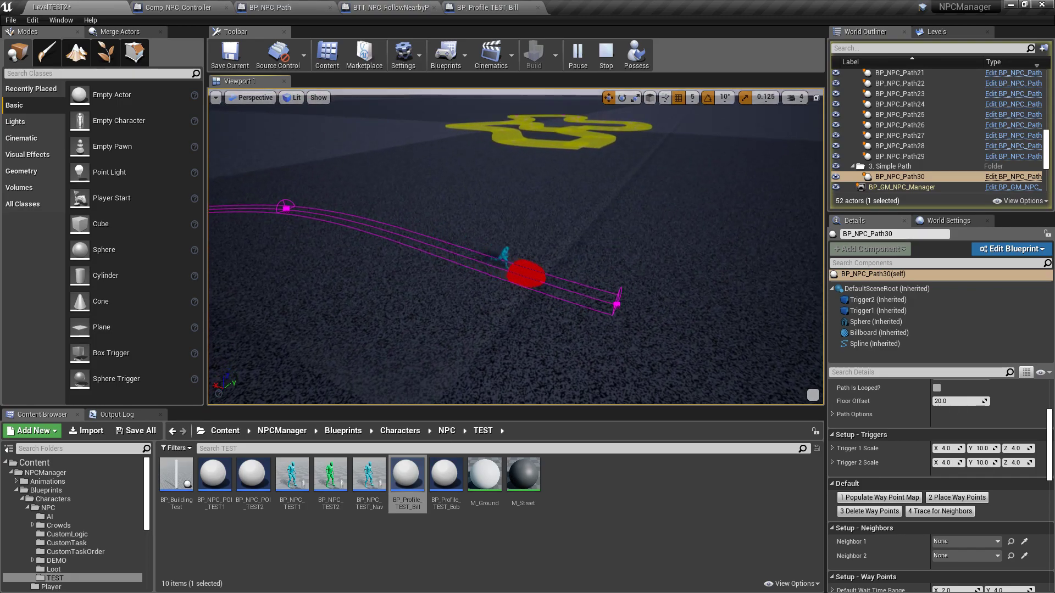
key("a")
right_click_drag(462, 223, 504, 246)
key("e")
key("a")
key("a")
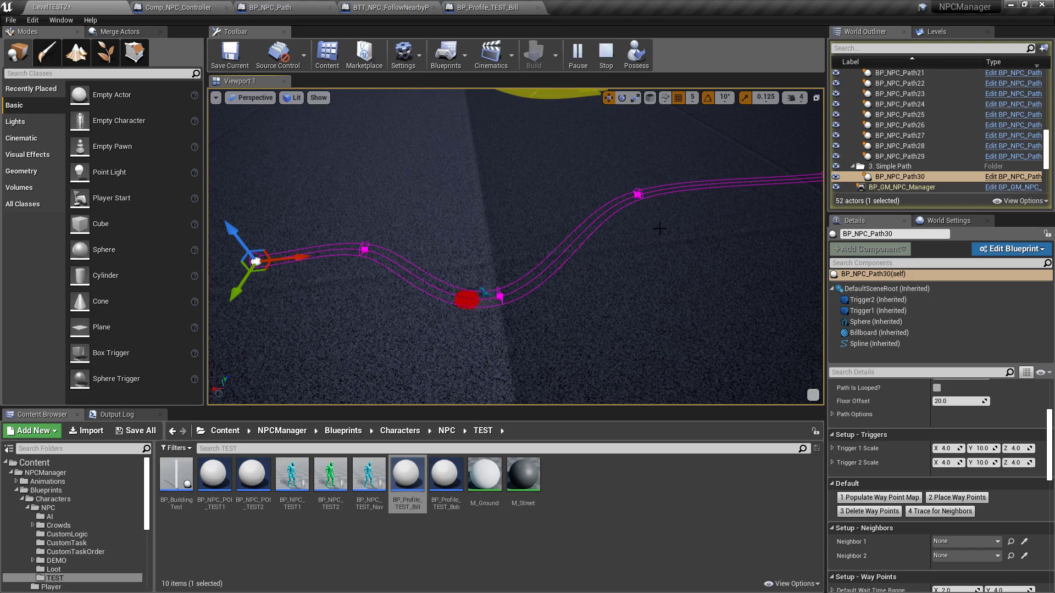
left_click(606, 55)
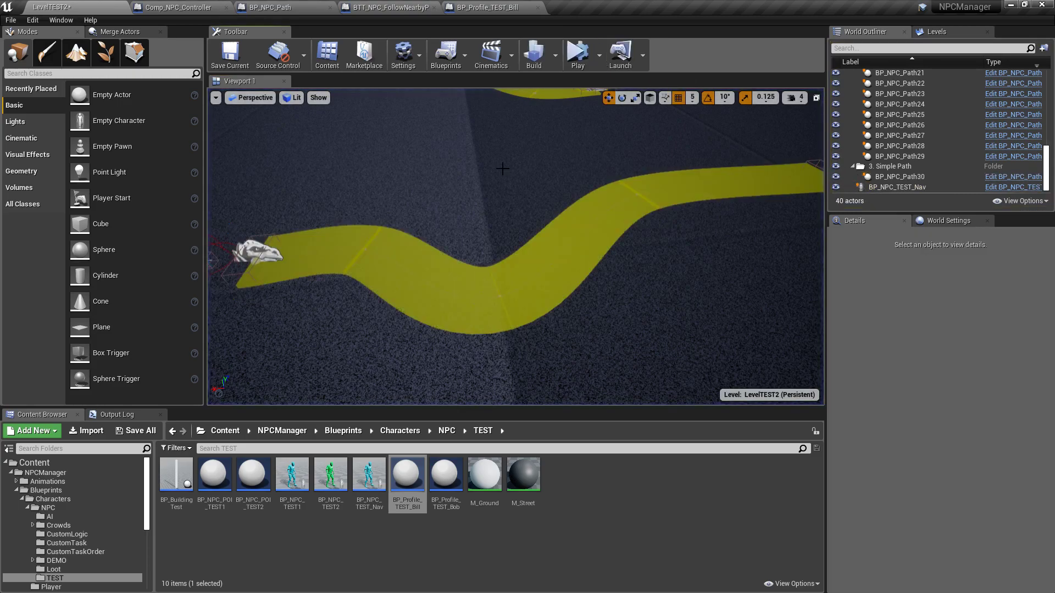
Disable entries 0, 2 and 4 in the Way Point Map of BP_NPC_Path30
left_click(417, 279)
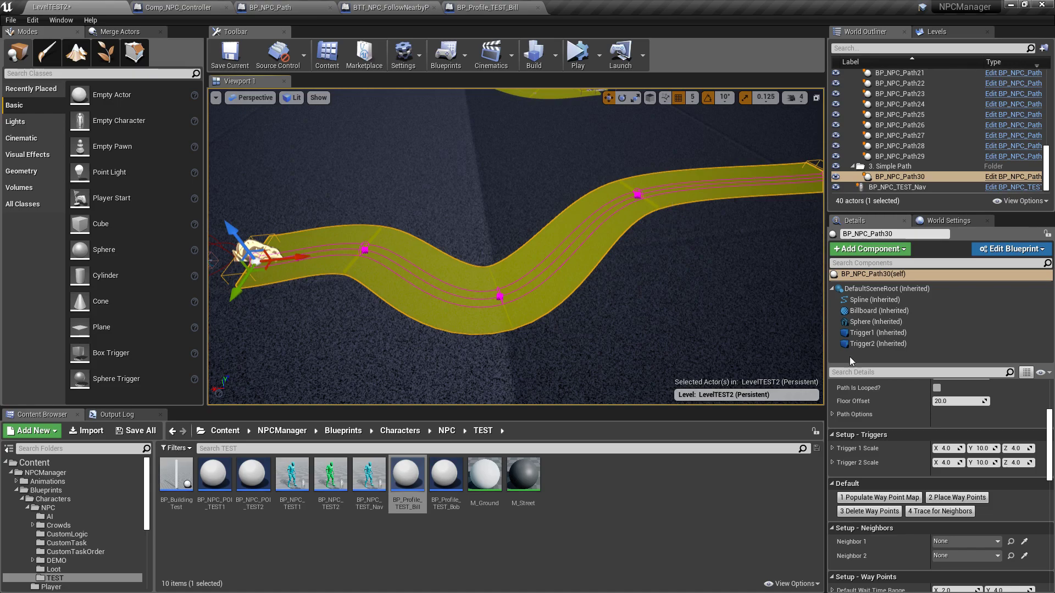
scroll(868, 417, "down", 2)
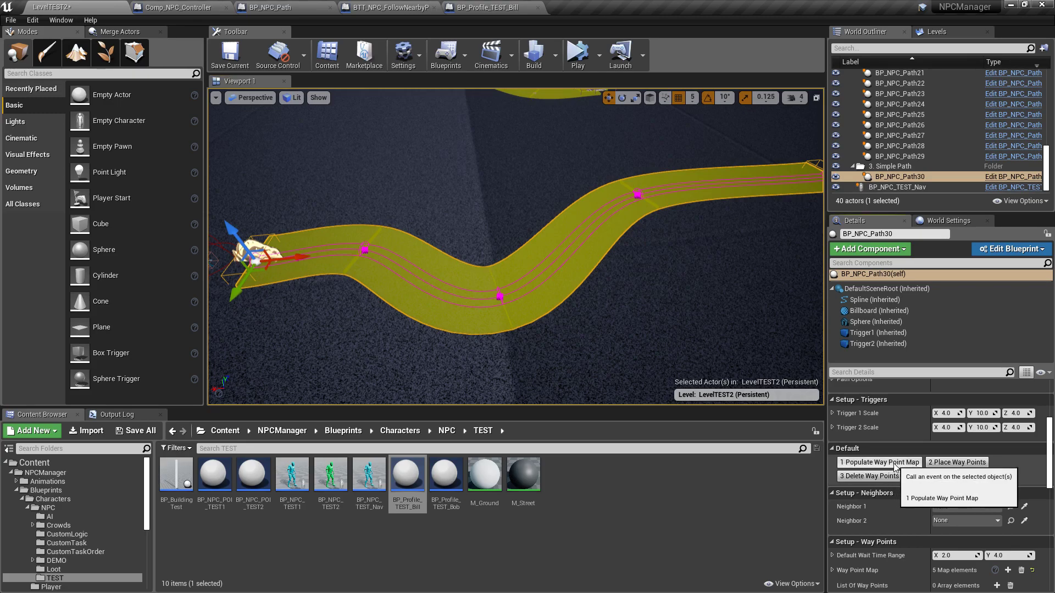
scroll(894, 468, "down", 7)
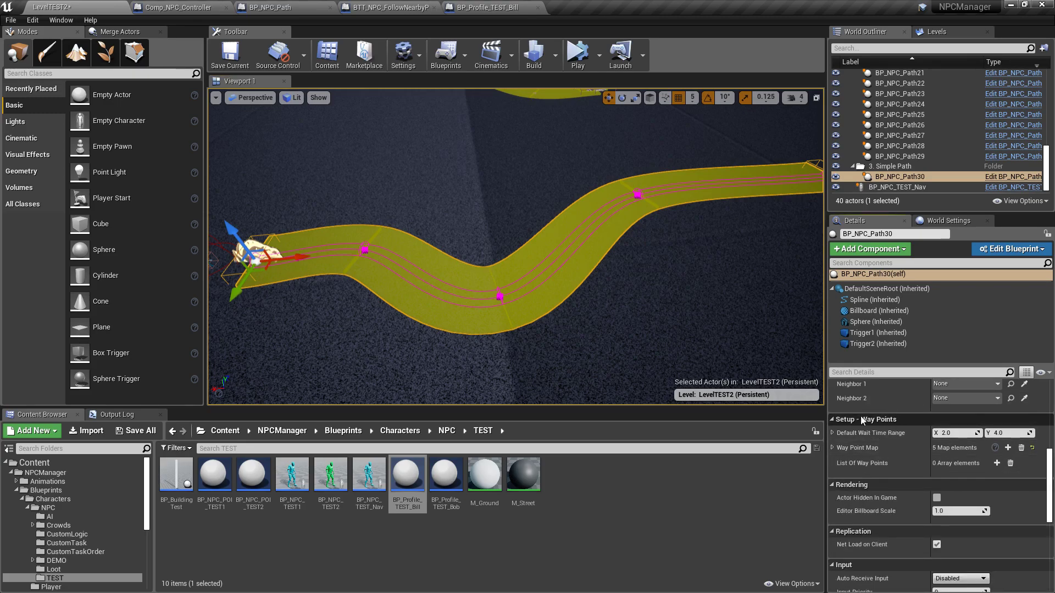
left_click(832, 448)
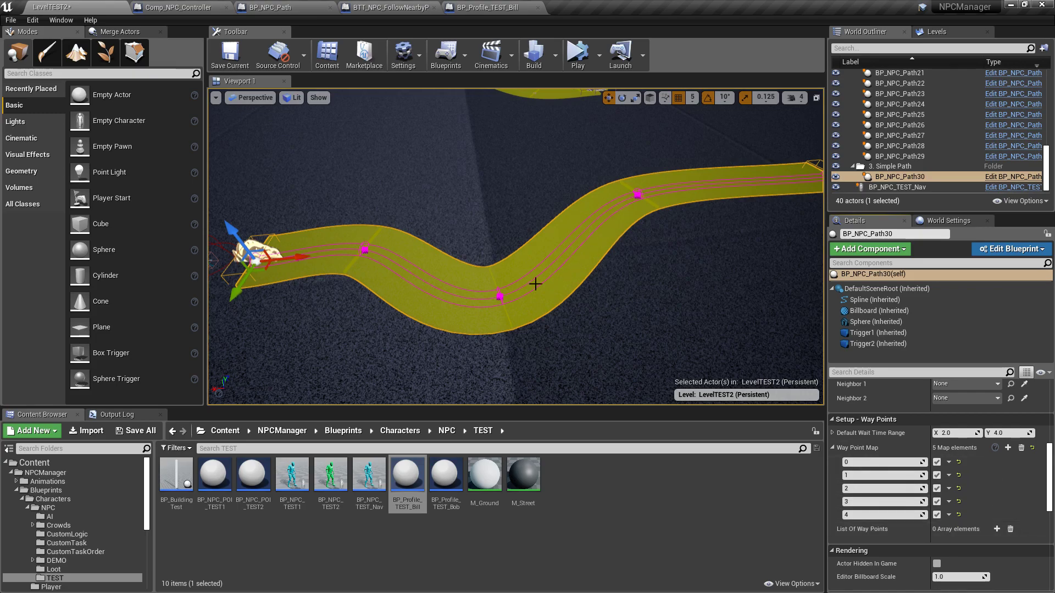
left_click(937, 462)
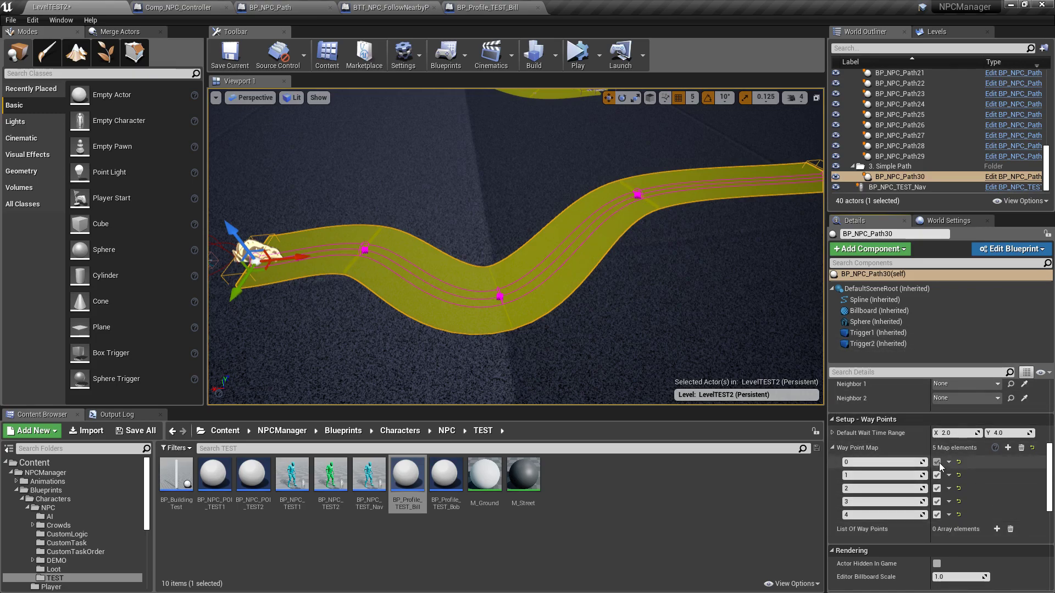
left_click(937, 515)
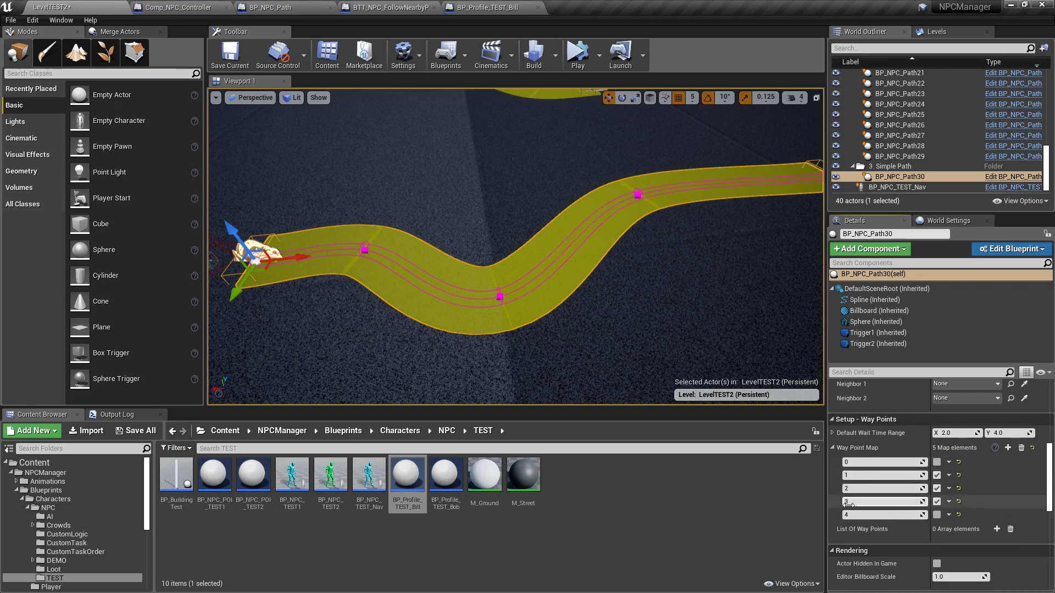
left_click(938, 488)
Generate waypoints for the enabled map entries with the path's Place Way Points function and check them in the level's actor list
scroll(874, 476, "up", 3)
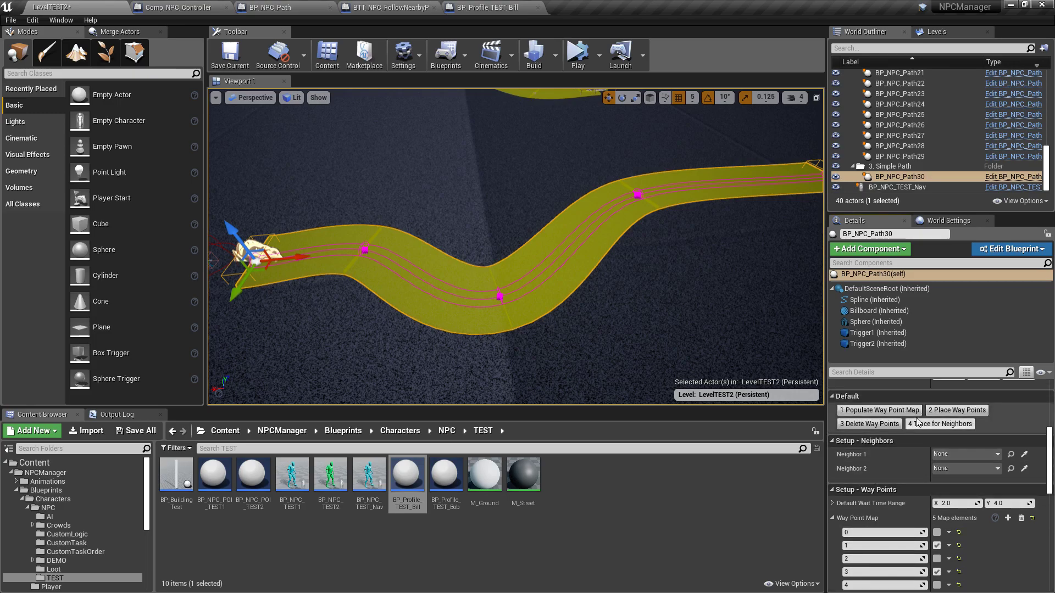
left_click(955, 411)
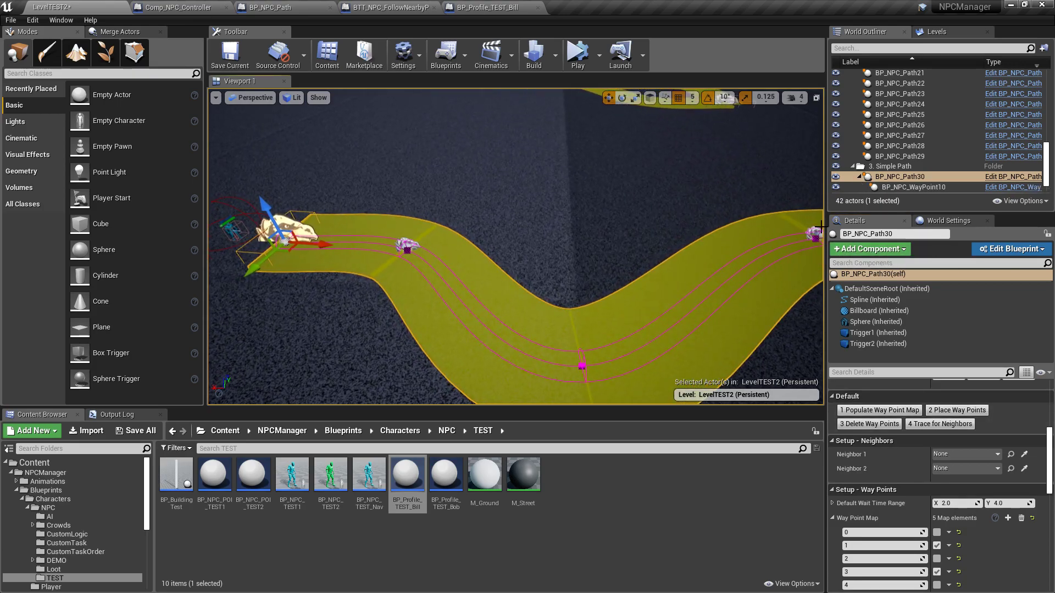
scroll(628, 209, "down", 5)
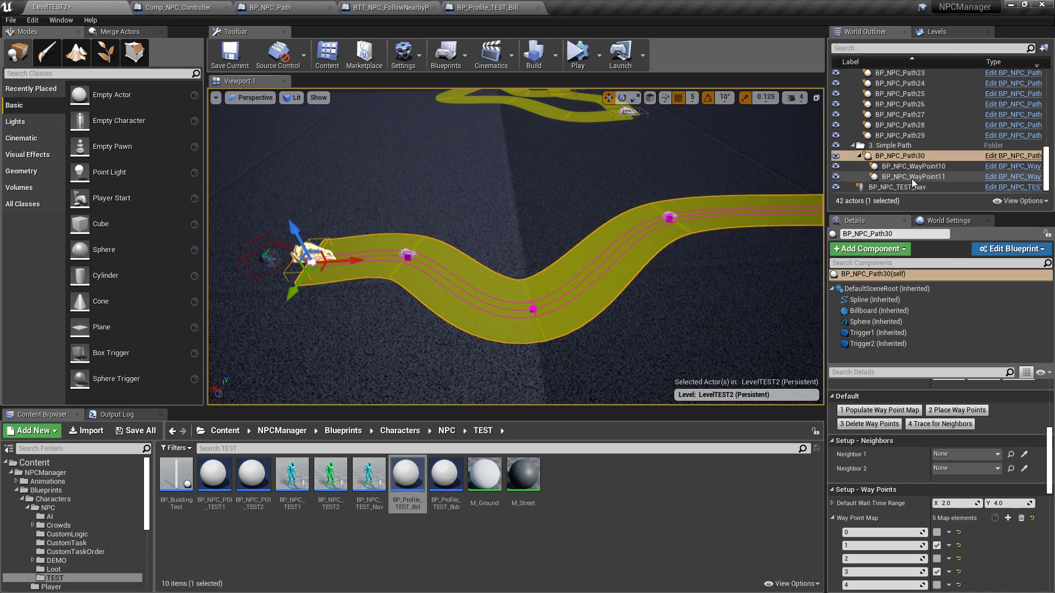
Simulate the level with BP_NPC_Path30 selected, follow the NPC along the spline to the second waypoint, and stop the simulation
left_click(578, 52)
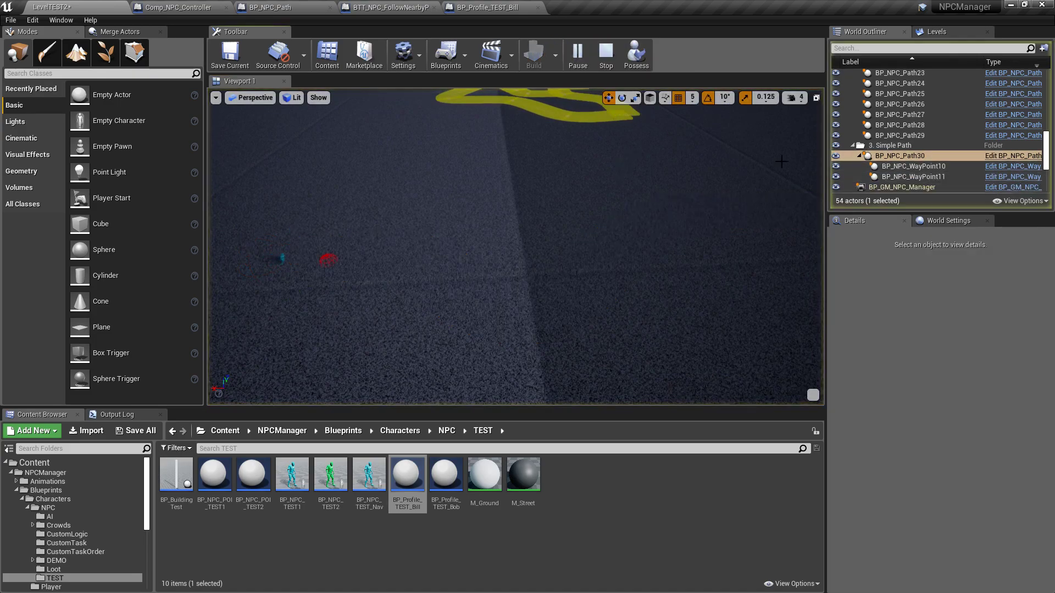
double_click(901, 156)
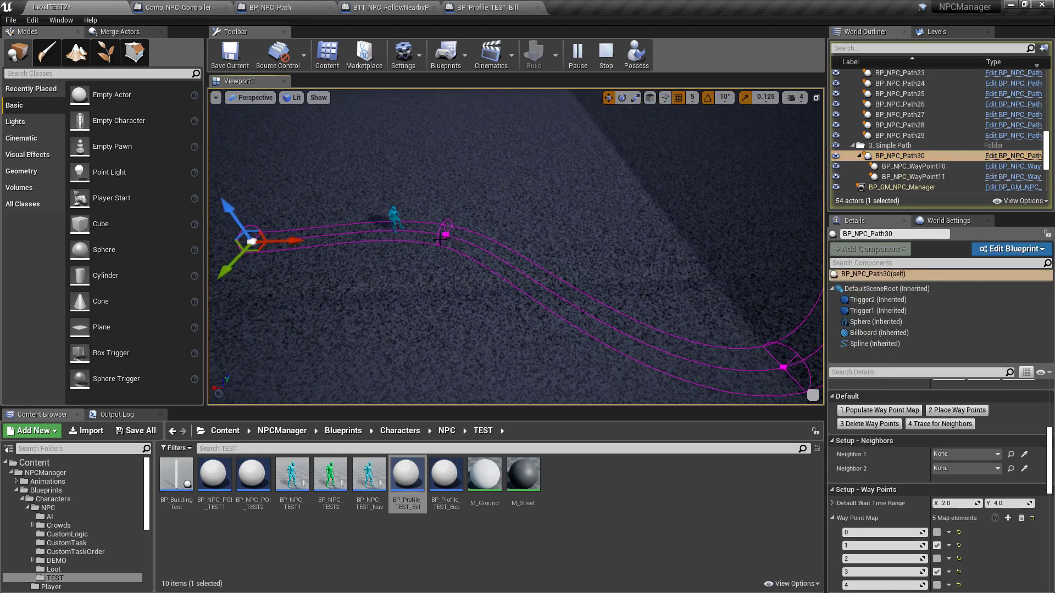
key("s")
key("d")
right_click_drag(547, 206, 547, 206)
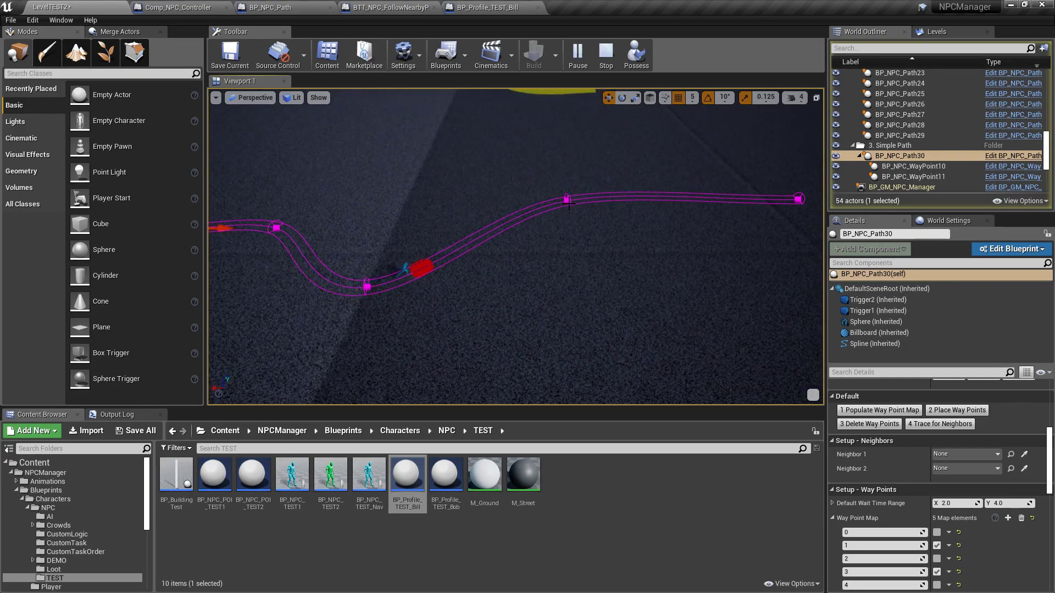
right_click_drag(564, 201, 563, 201)
key("w")
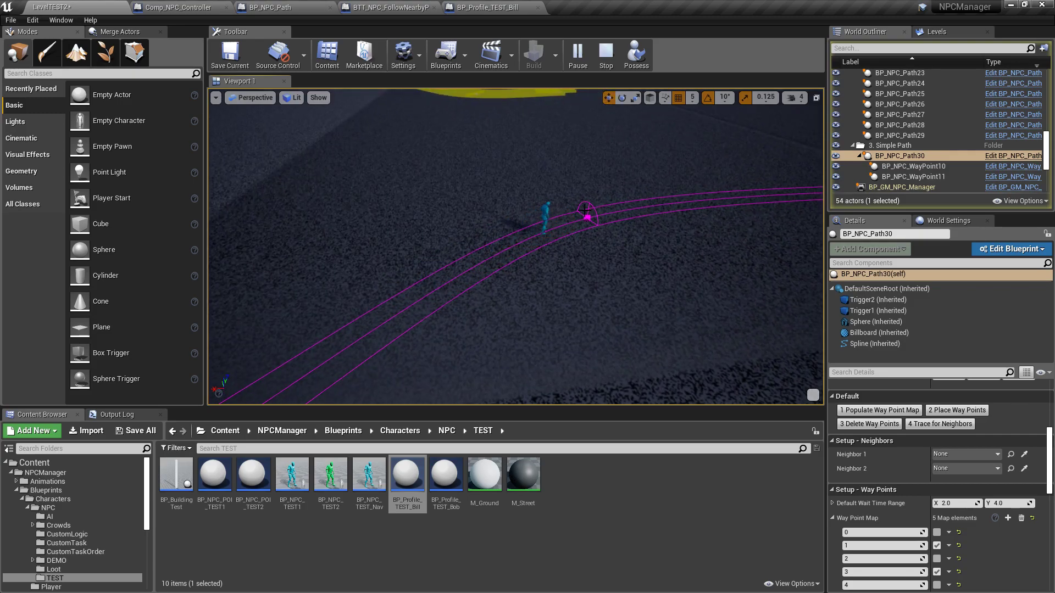
key("Escape")
Turn off Marker Hidden for both BP_NPC_WayPoint10 and BP_NPC_WayPoint11
left_click(925, 168)
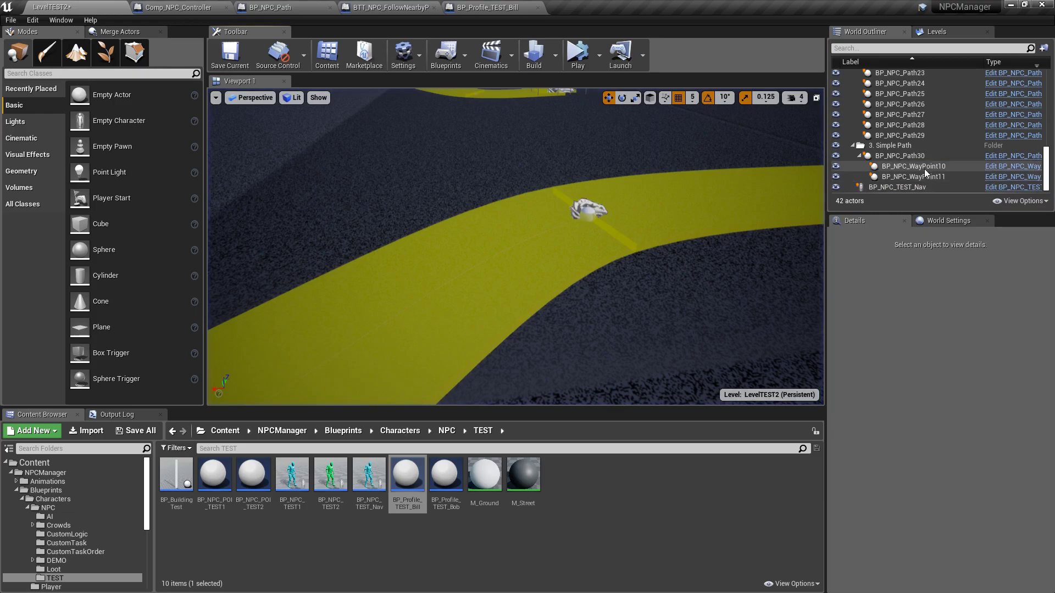
left_click(927, 173, "ctrl")
scroll(905, 345, "up", 2)
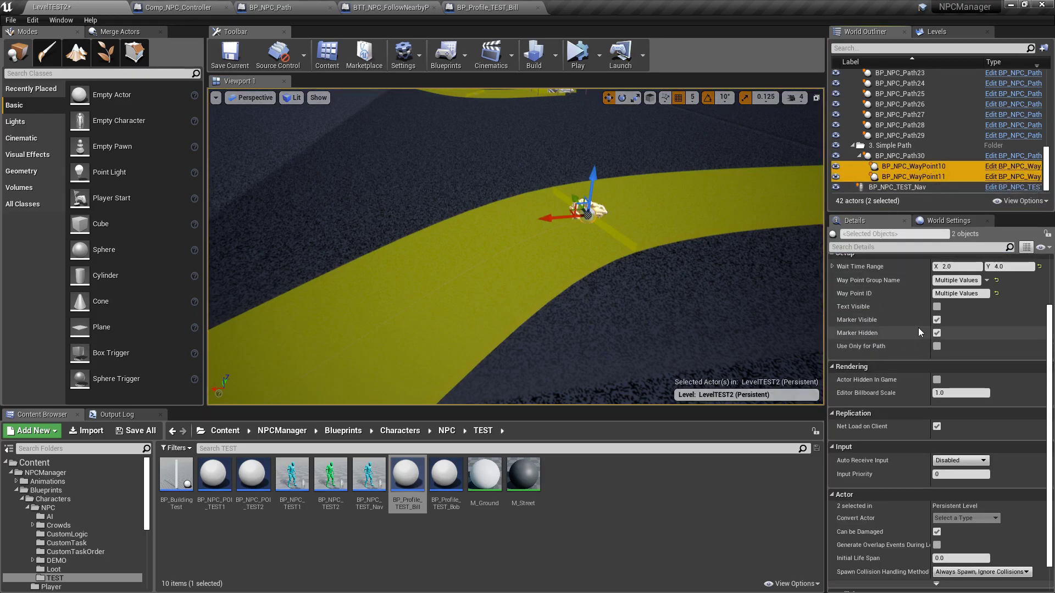
left_click(939, 333)
key("s")
mouse_move(681, 264)
right_mouse_down()
mouse_move(616, 266)
mouse_move(634, 258)
right_mouse_up()
key("w")
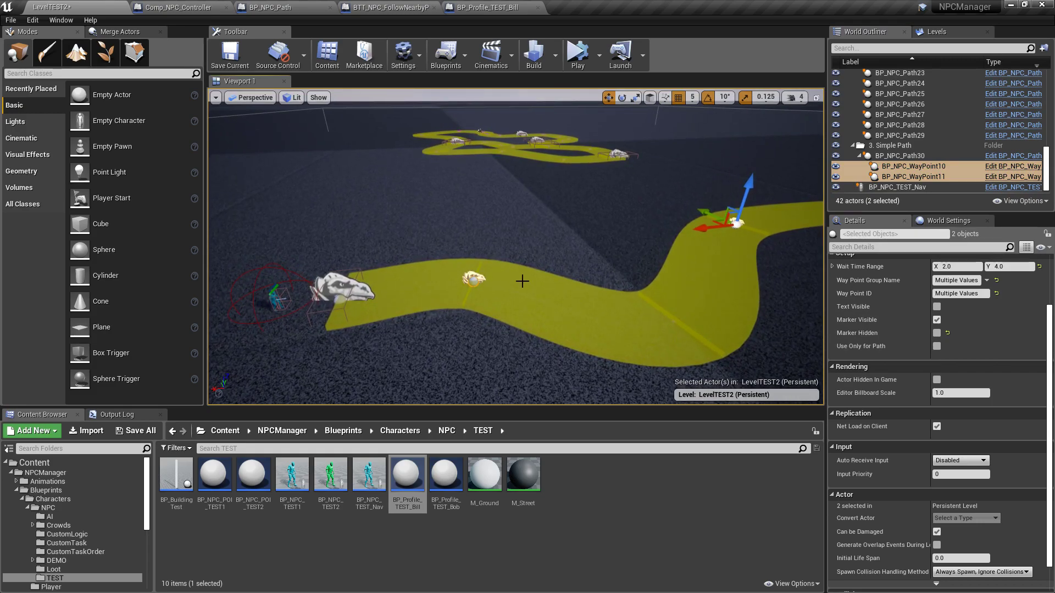
Set the NPCPath Offset Range of BP_NPC_Path30 to X 250 and Y 400
left_click(357, 293)
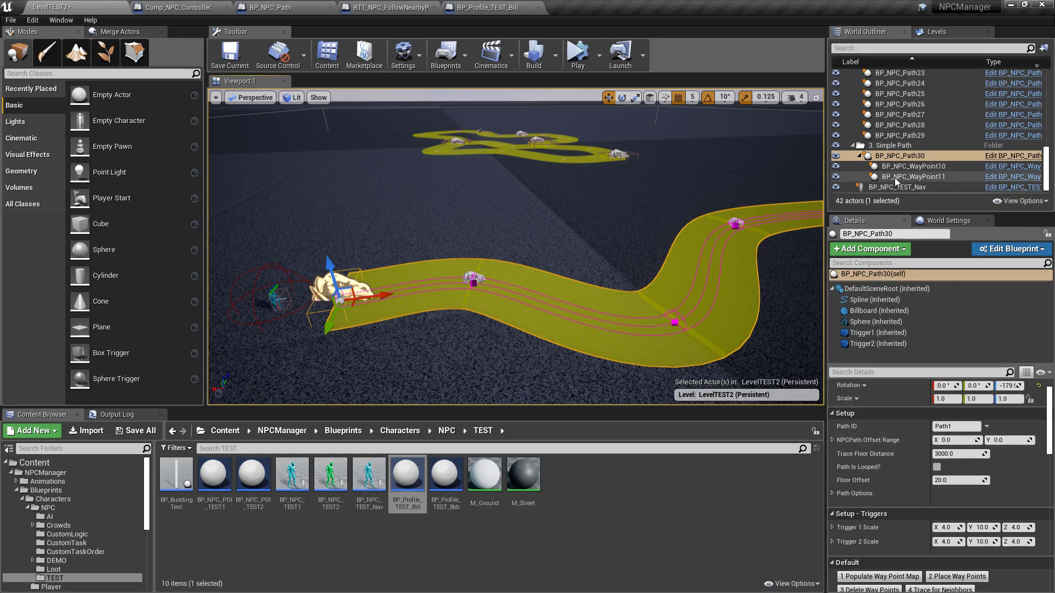
left_click(913, 166)
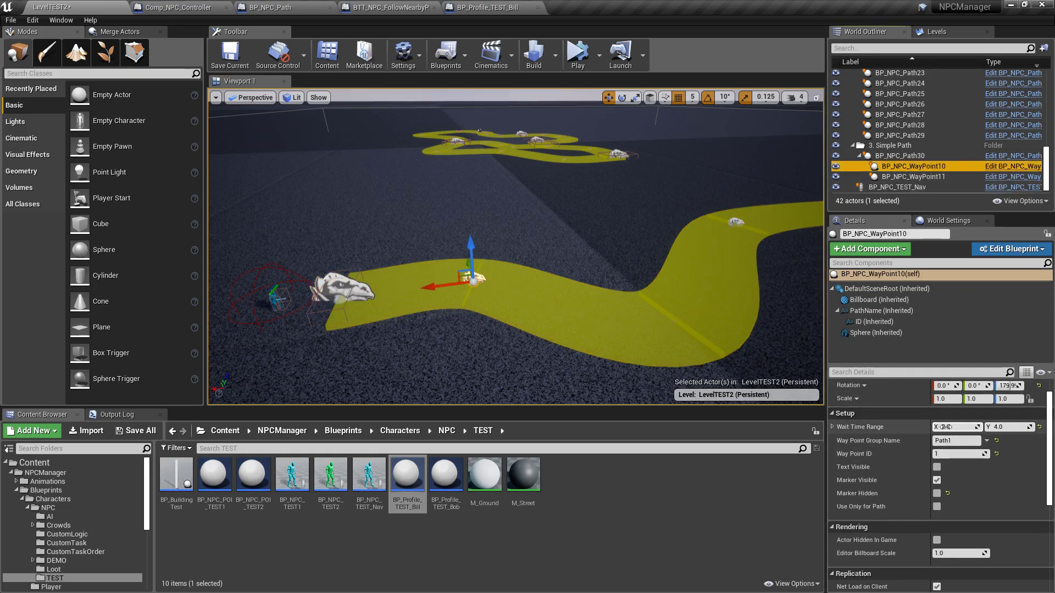
left_click(560, 314)
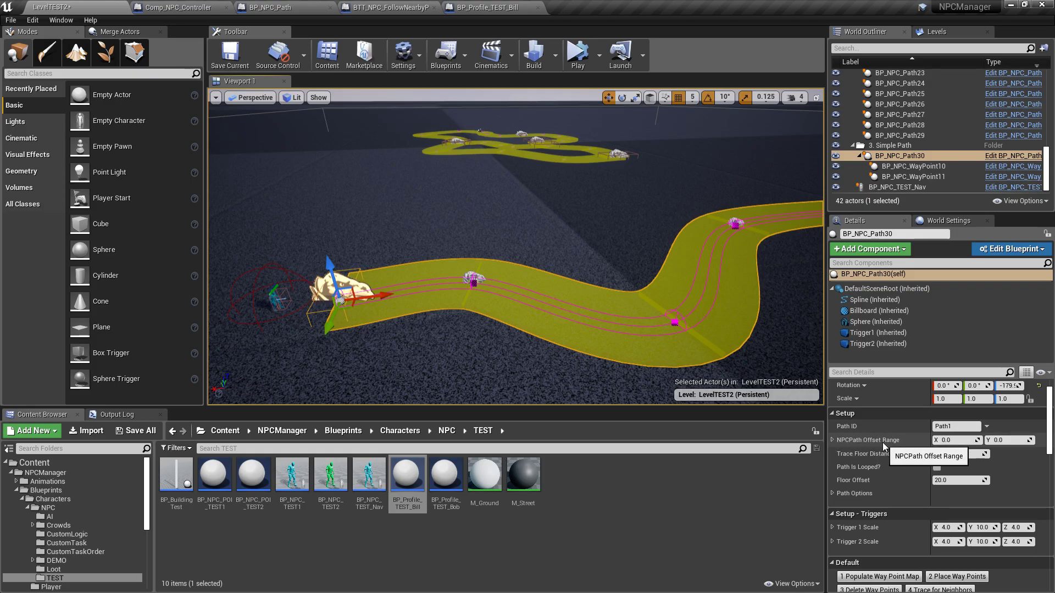
right_click_drag(516, 247, 647, 261)
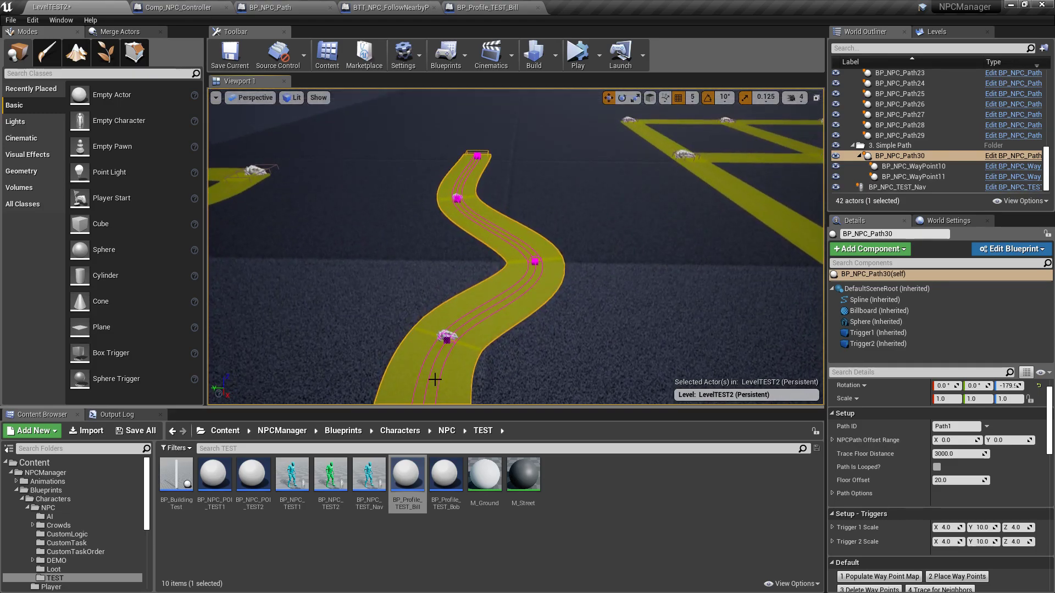
right_click_drag(433, 379, 409, 403)
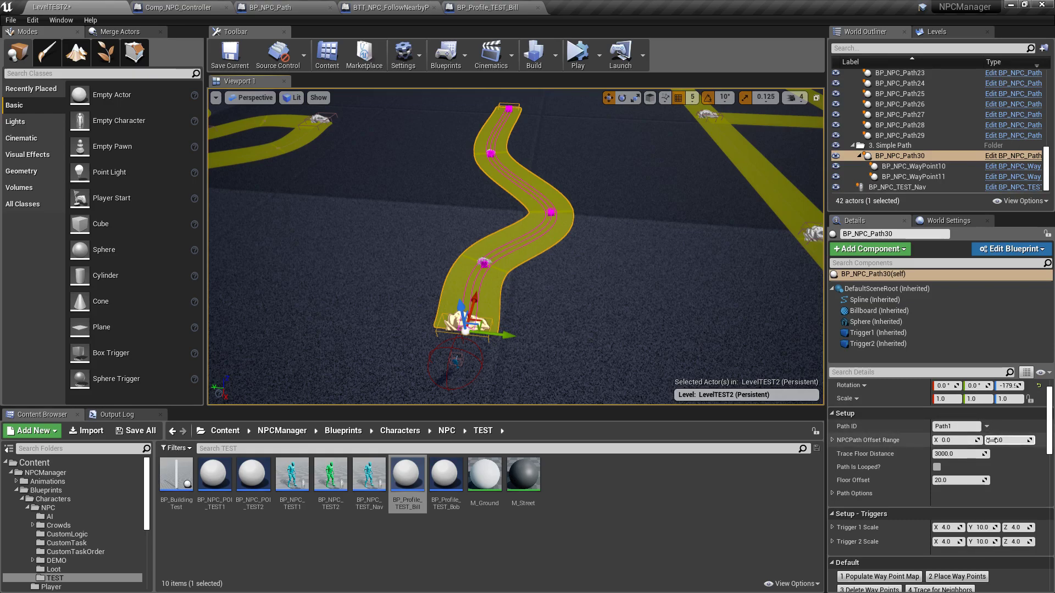
left_click(967, 440)
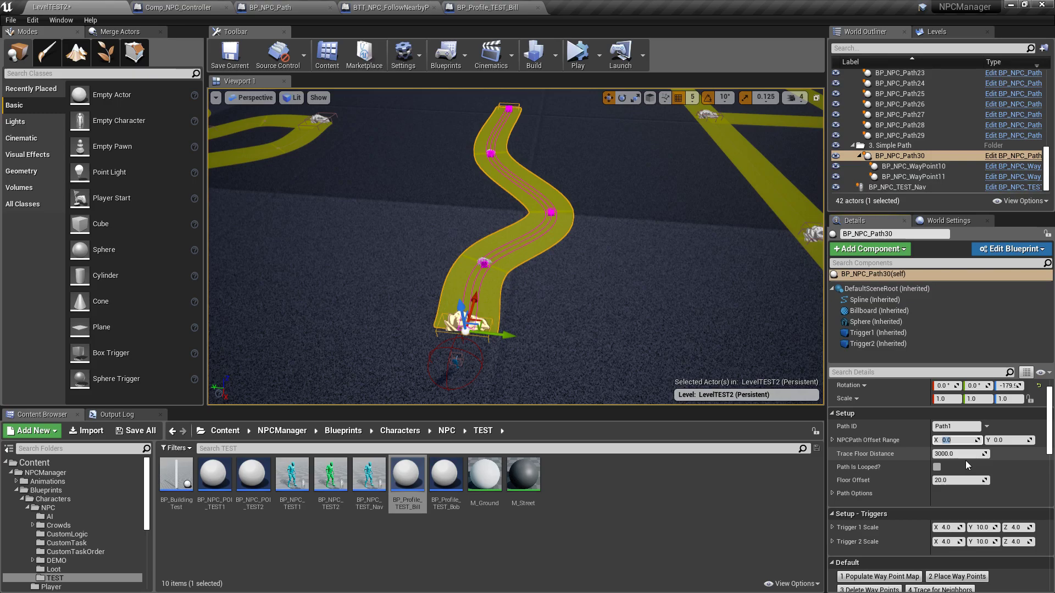
left_click(1007, 440)
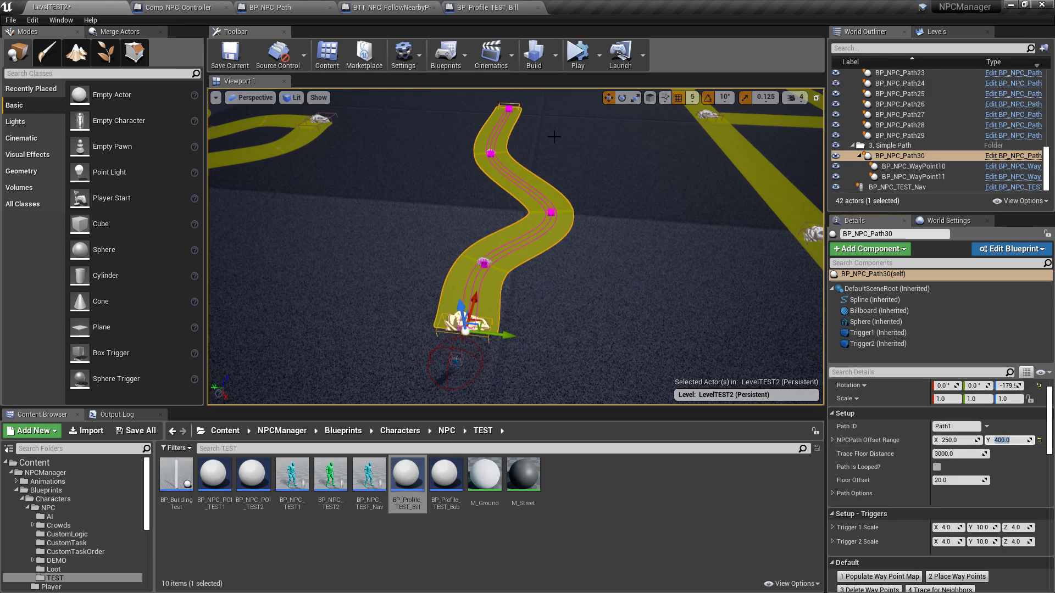
Run a brief simulation of the level, stop it, and turn off Path Hidden in the Path Options of BP_NPC_Path30
left_click(575, 53)
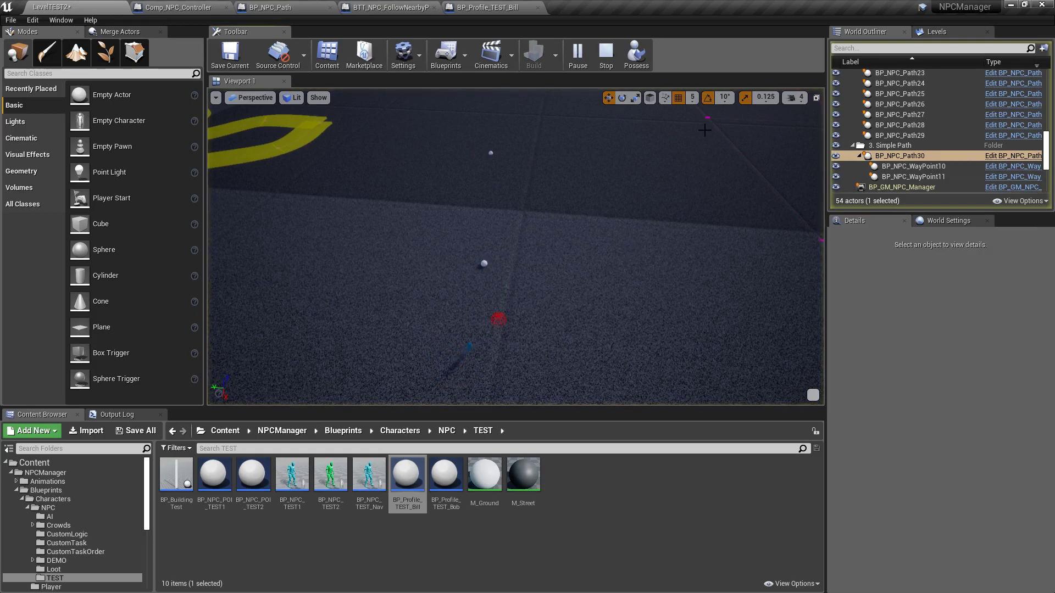
left_click(607, 55)
left_click(924, 159)
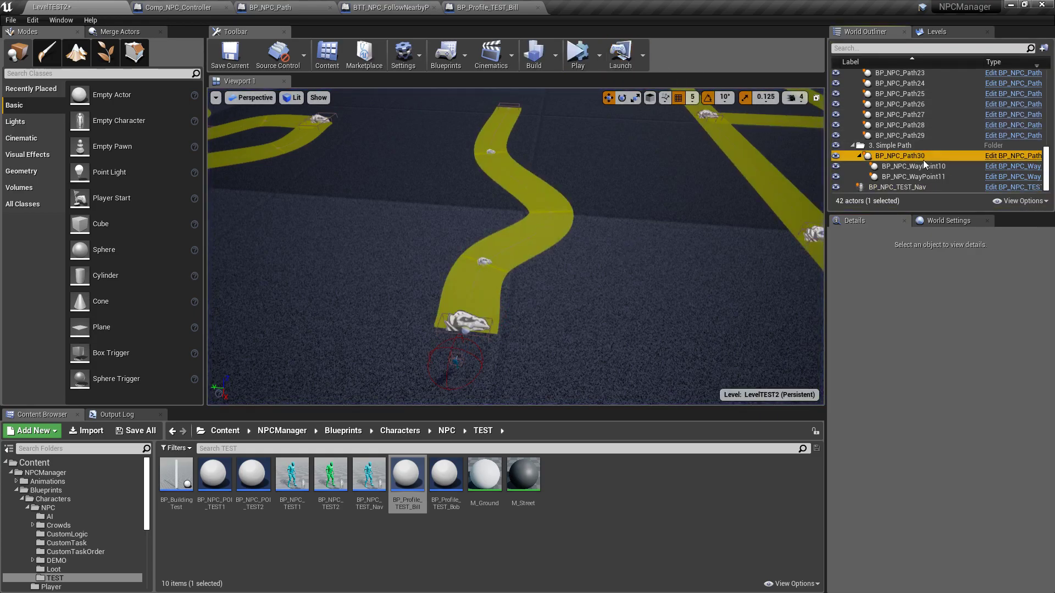
scroll(875, 470, "down", 5)
scroll(875, 456, "down", 3)
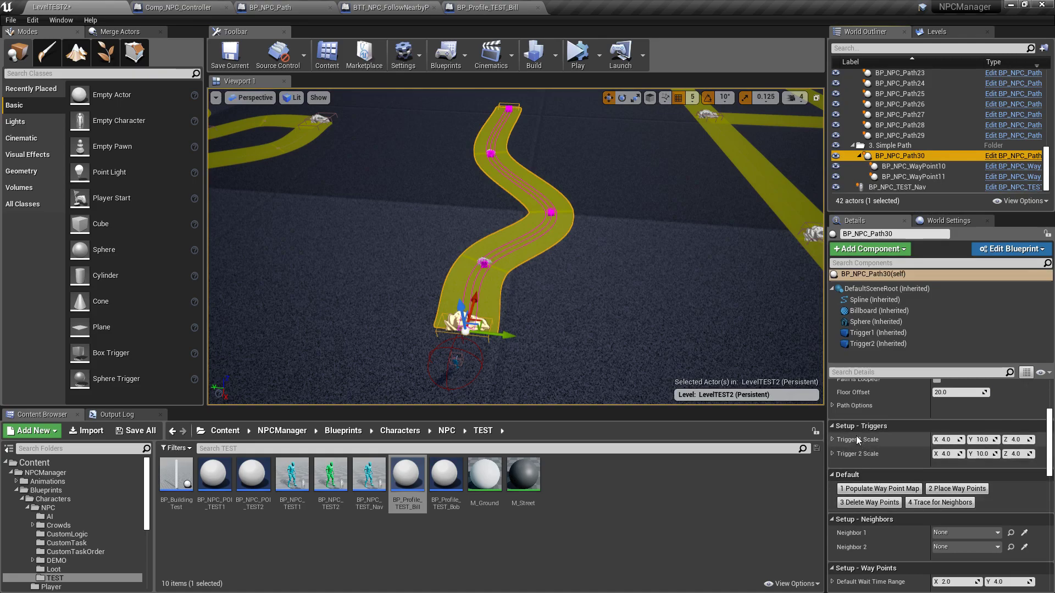
scroll(858, 437, "up", 1)
left_click(833, 422)
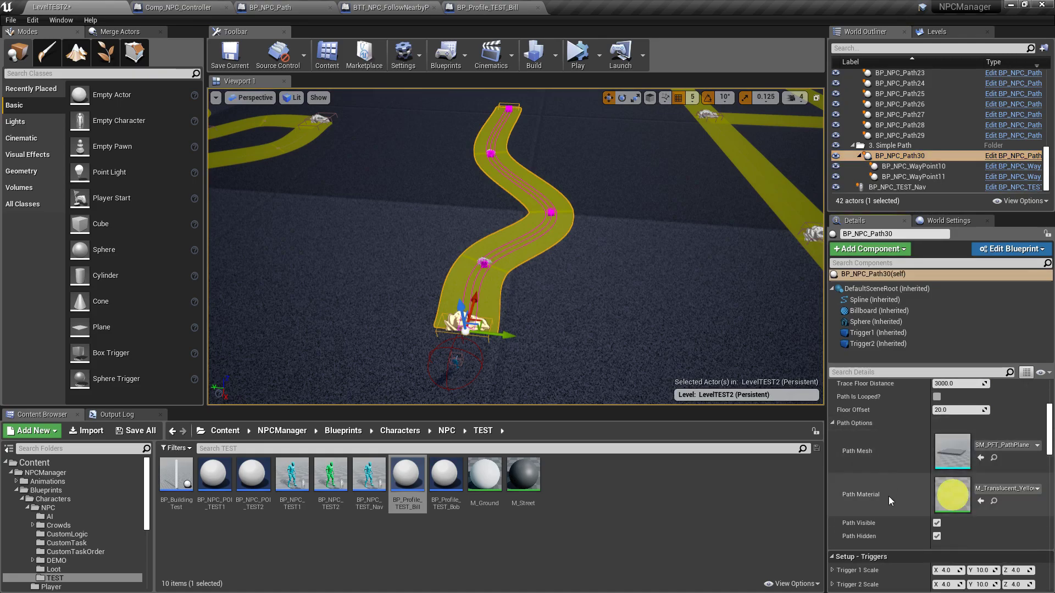
left_click(937, 536)
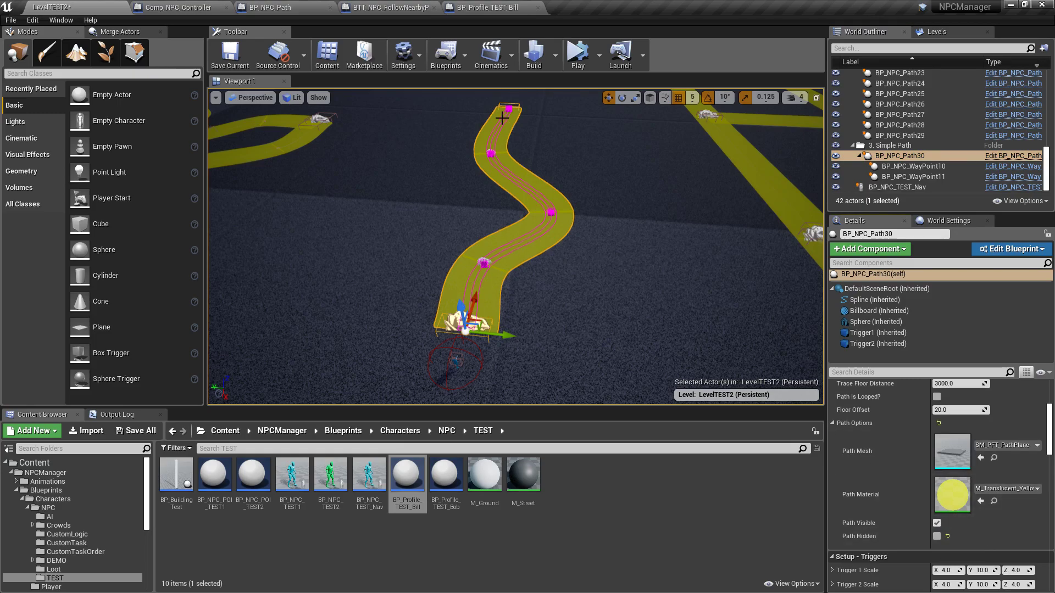
Simulate the level, follow the NPC along the first bends of the path, and select BP_NPC_Path30
left_click(578, 54)
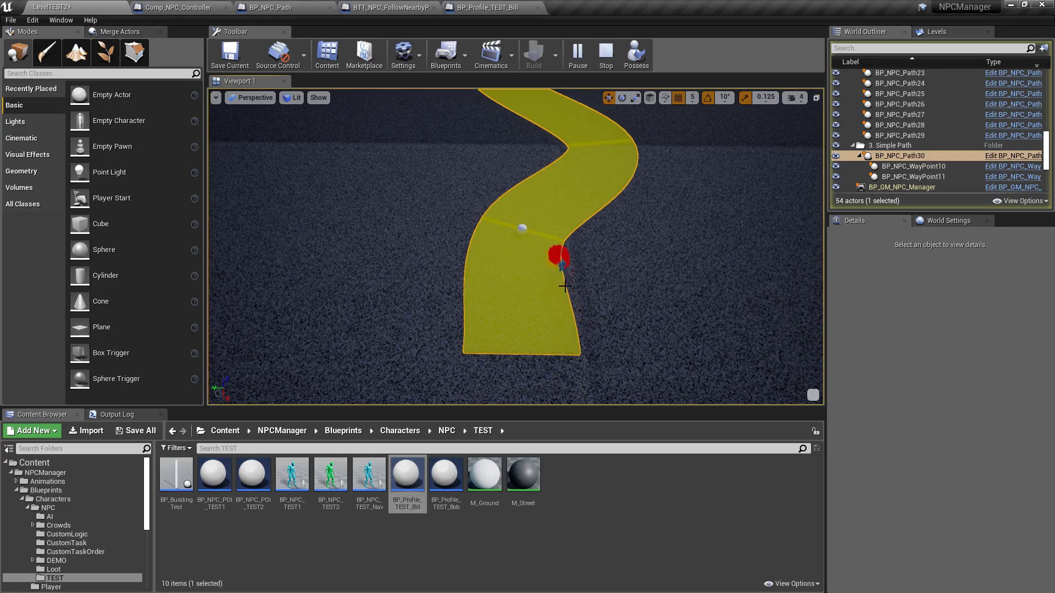
key("w")
right_click_drag(577, 297, 466, 221)
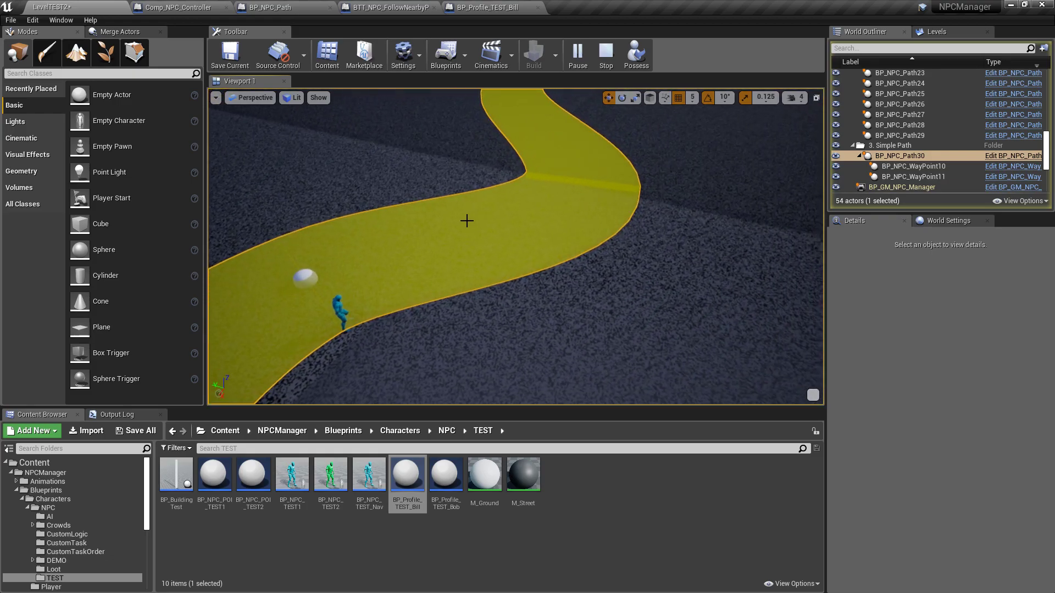
left_click(466, 221)
key("s")
right_click_drag(526, 208, 542, 250)
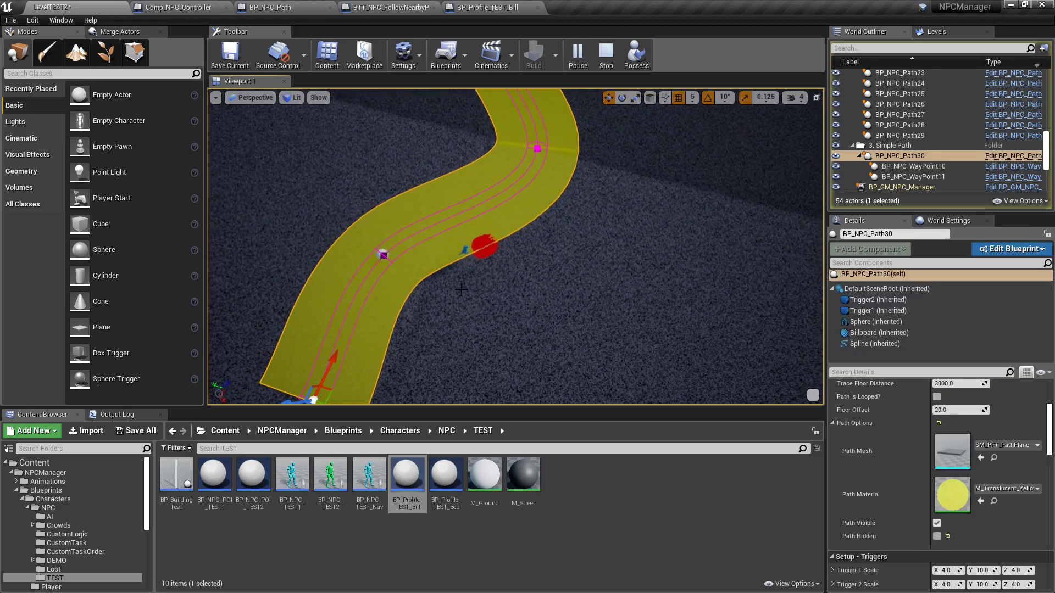
right_click_drag(698, 271, 564, 246)
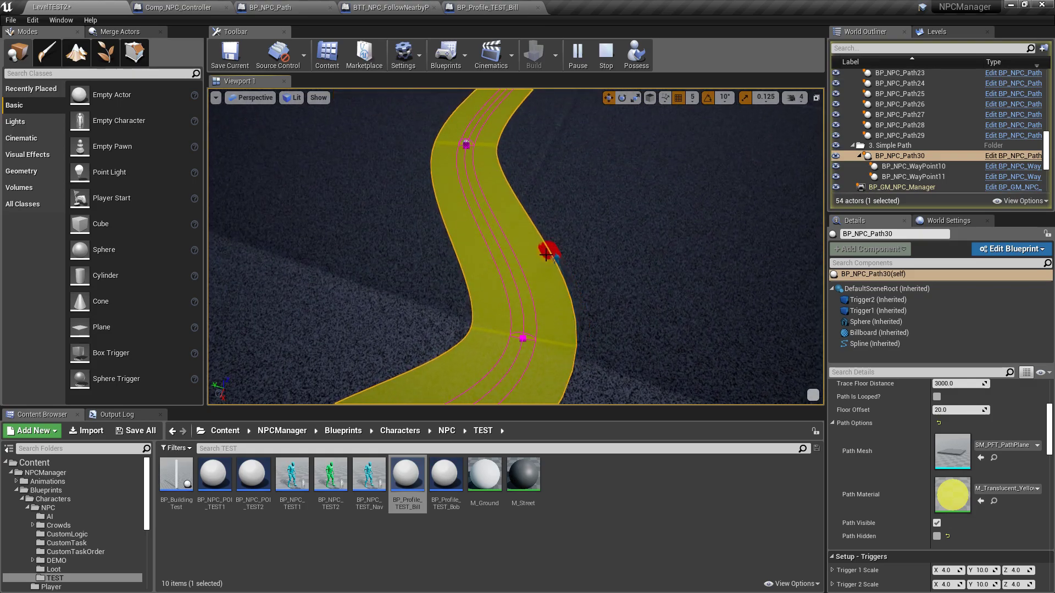
right_click_drag(520, 141, 448, 281)
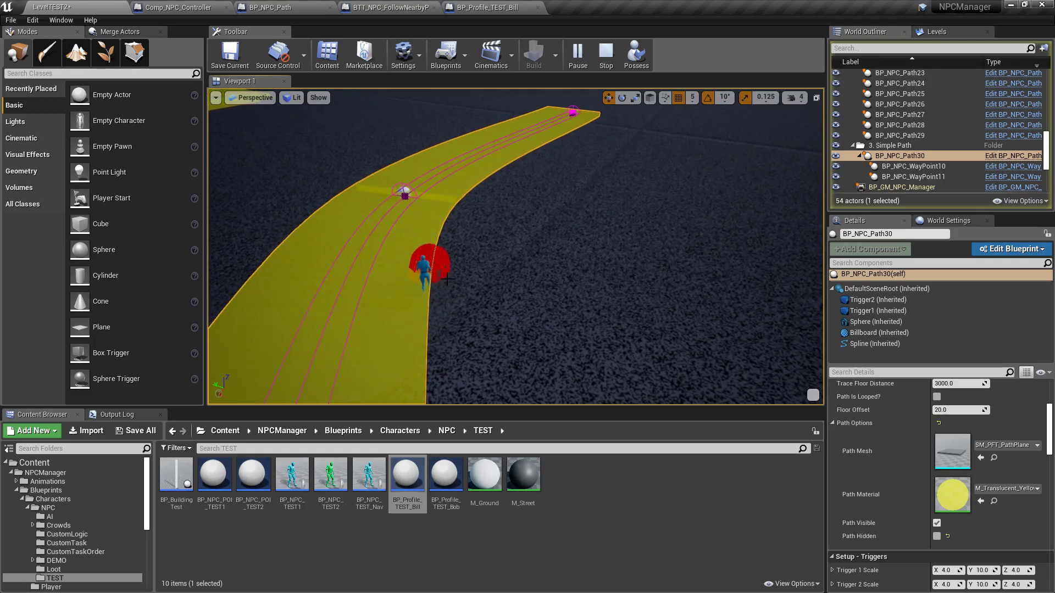
Follow the simulated NPC from the second waypoint to the far end of BP_NPC_Path30 and stop the simulation
right_click_drag(448, 201, 324, 220)
key("w")
key("s")
key("a")
key("d")
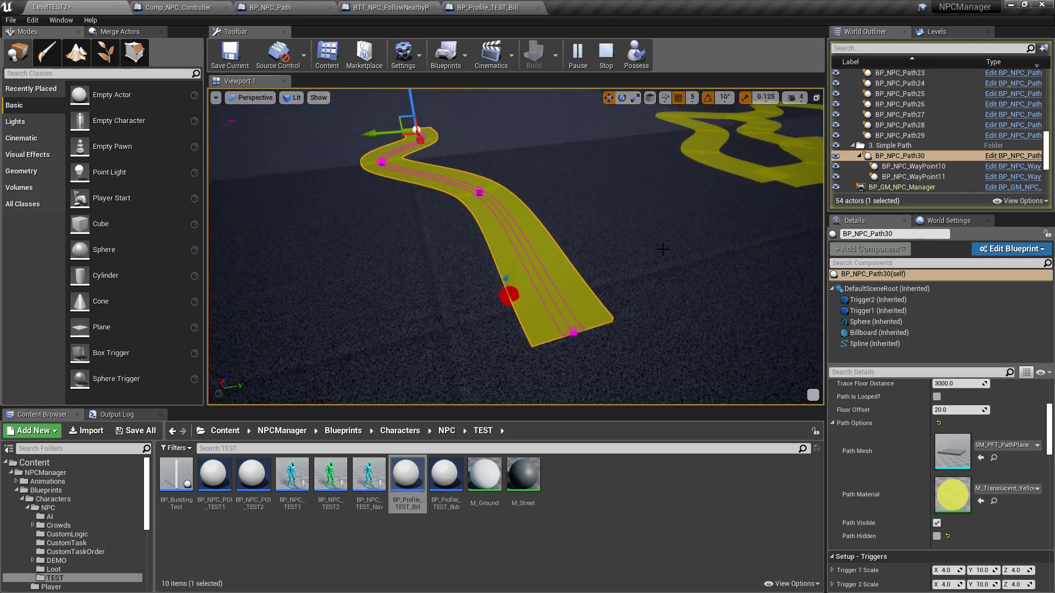
key("a")
right_click_drag(663, 251, 923, 275)
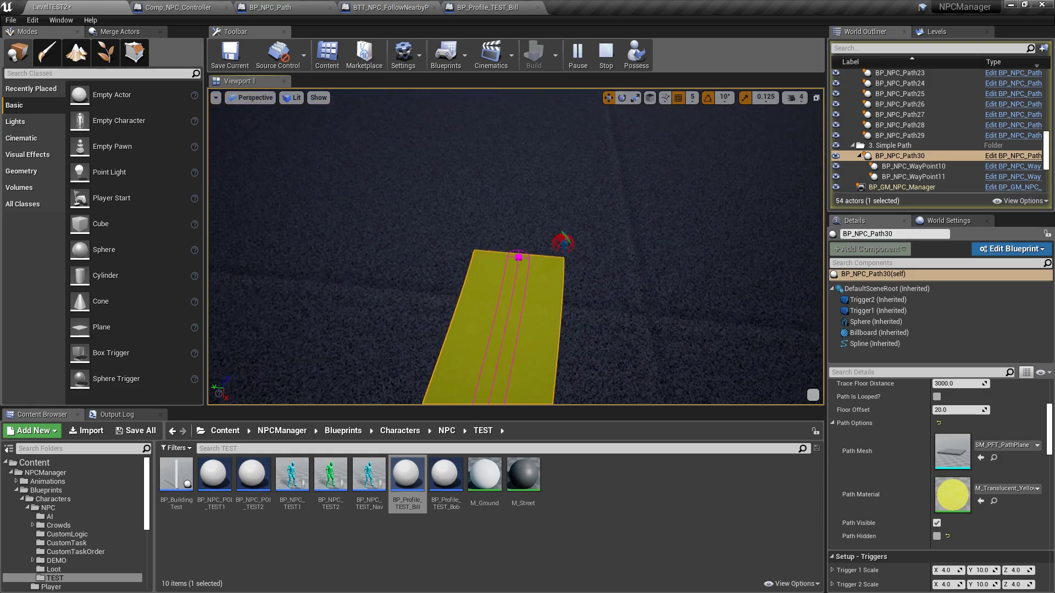
key("d")
right_click_drag(663, 251, 302, 232)
key("e")
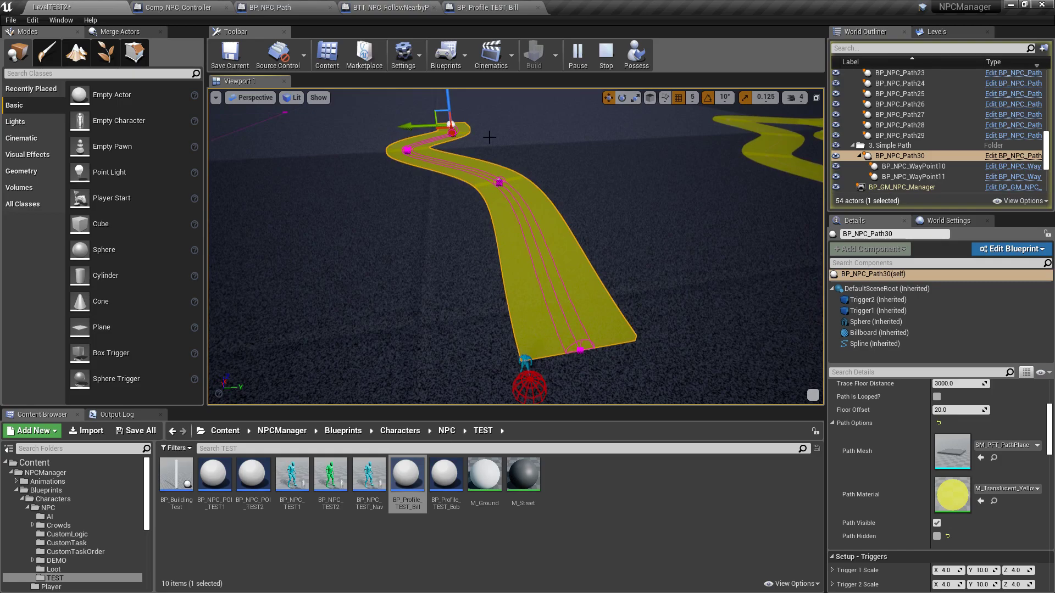
left_click(608, 57)
Examine BP_NPC_WayPoint11 and the start of BP_NPC_Path30 where its trigger box surrounds the path entrance
right_click_drag(594, 167, 813, 143)
key("a")
right_click_drag(517, 220, 461, 317)
key("e")
key("s")
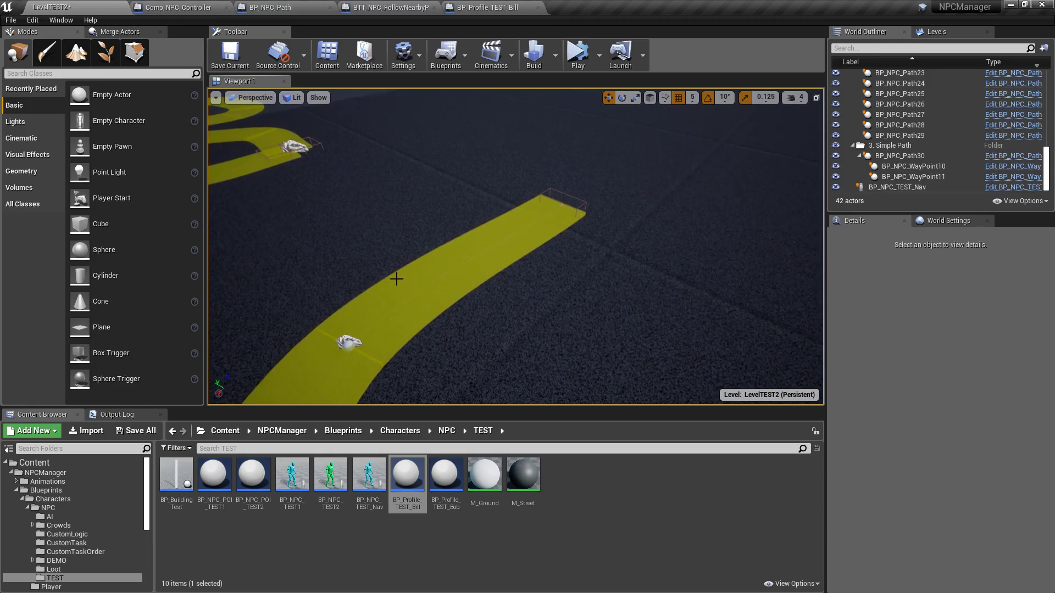
left_click(347, 345)
key("f")
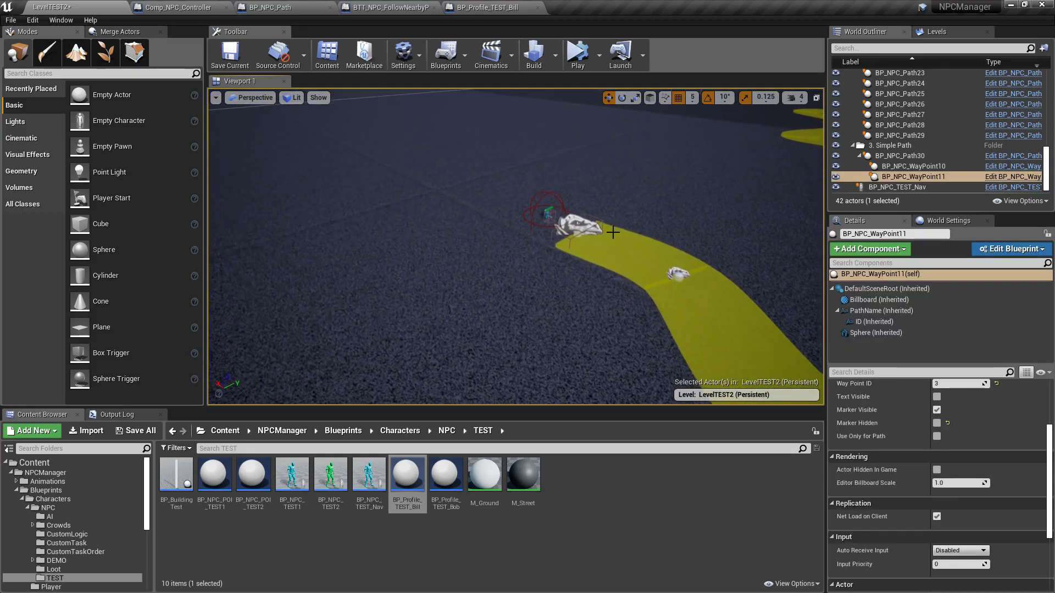
key("w")
right_click_drag(584, 238, 462, 235)
key("d")
key("a")
right_click_drag(732, 239, 886, 248)
key("s")
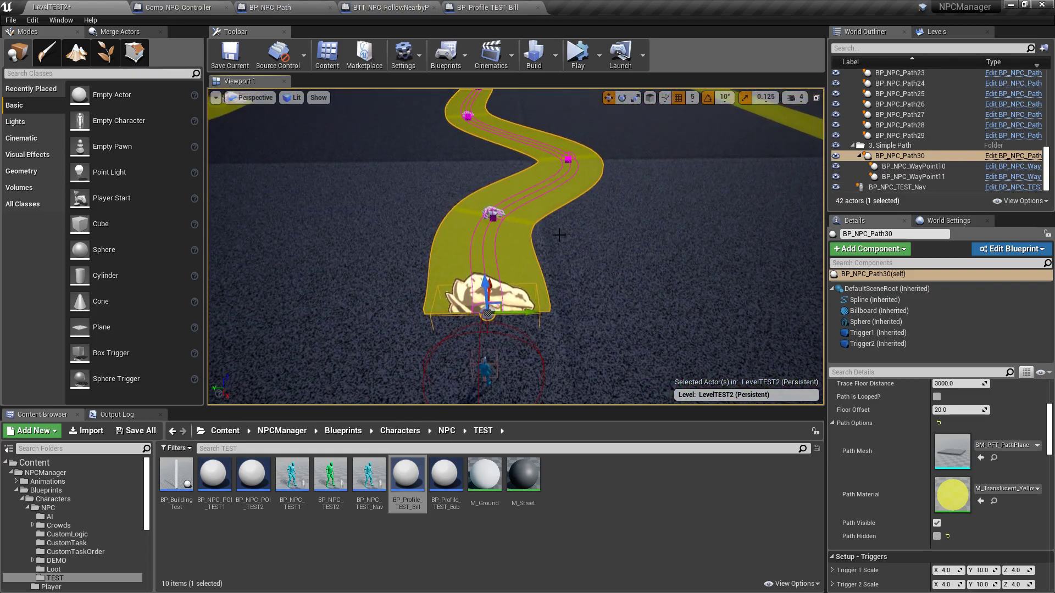
Set the Y scale of both Trigger 1 and Trigger 2 of BP_NPC_Path30 to 20
left_click(877, 333)
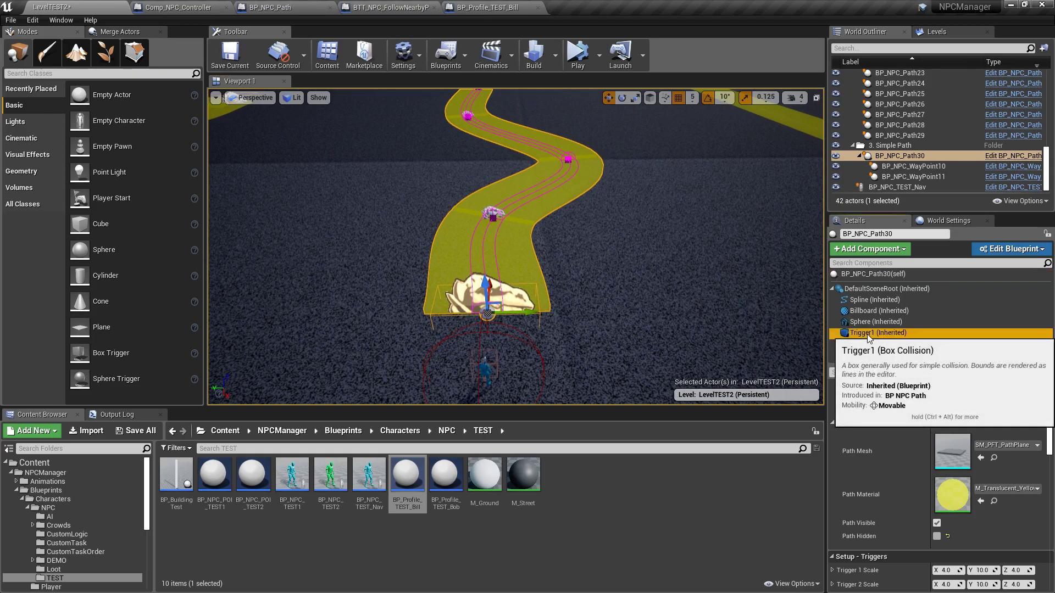
left_click(867, 344, "ctrl")
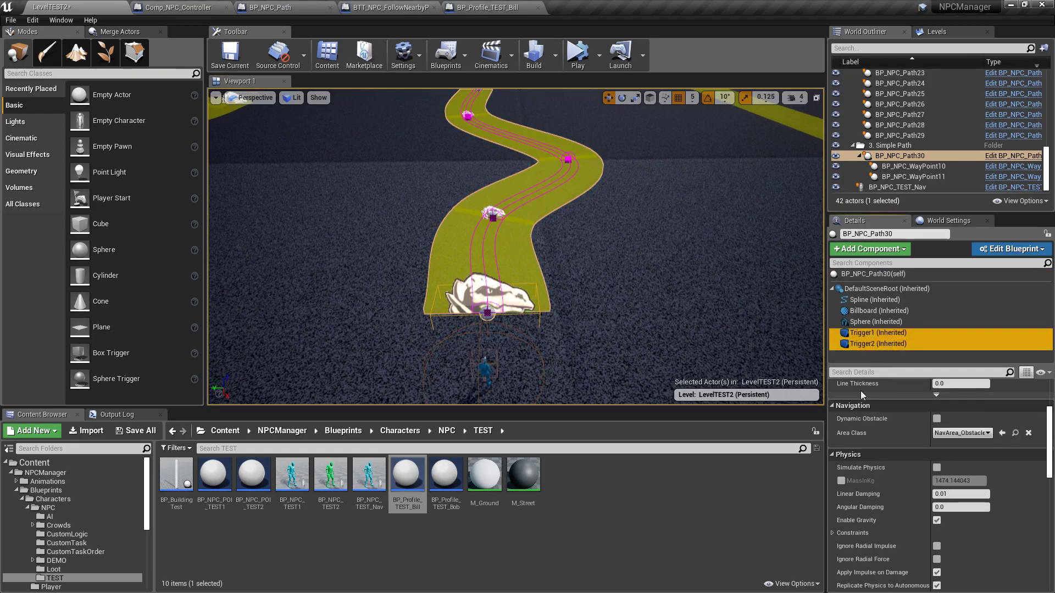
left_click(871, 274)
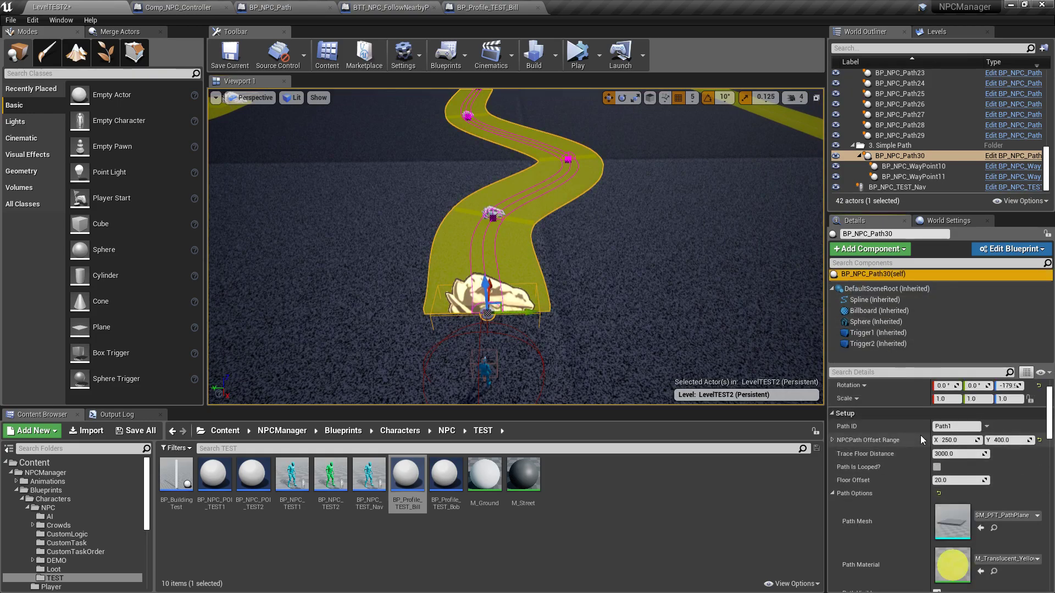
scroll(891, 472, "down", 5)
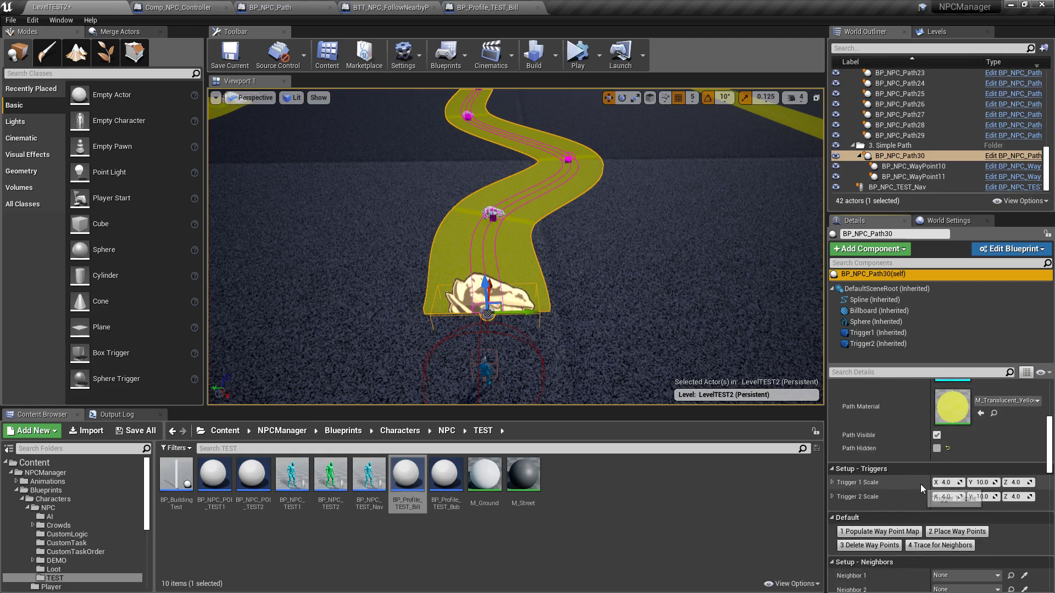
left_click(989, 483)
type("20")
key("Return")
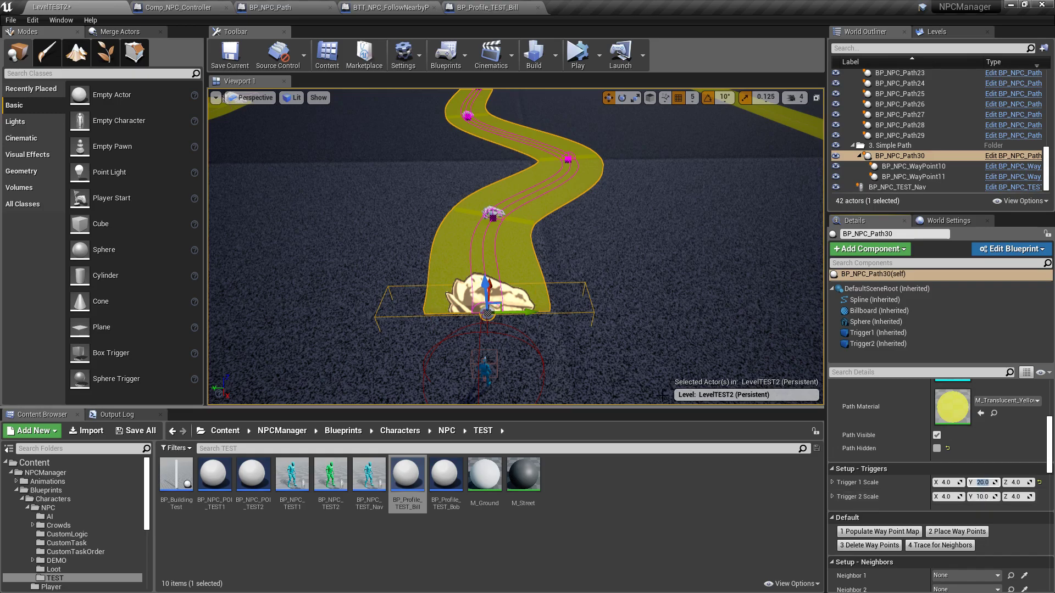
left_click(983, 497)
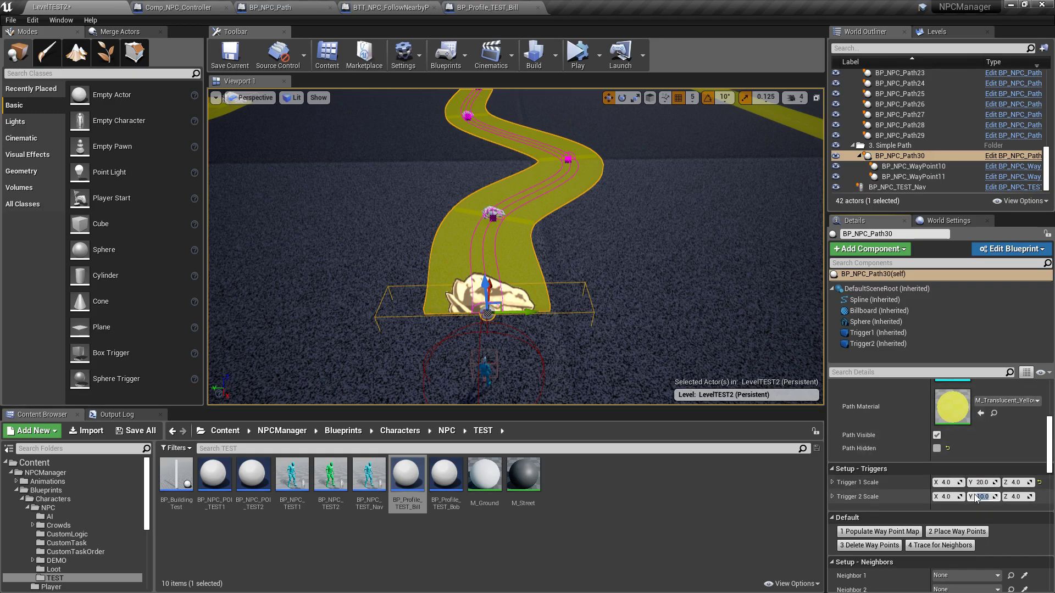
key("Return")
Duplicate BP_NPC_TEST_Nav and place the copy beside it in front of the path's start
mouse_move(429, 293)
right_mouse_down()
mouse_move(407, 290)
mouse_move(429, 293)
right_mouse_up()
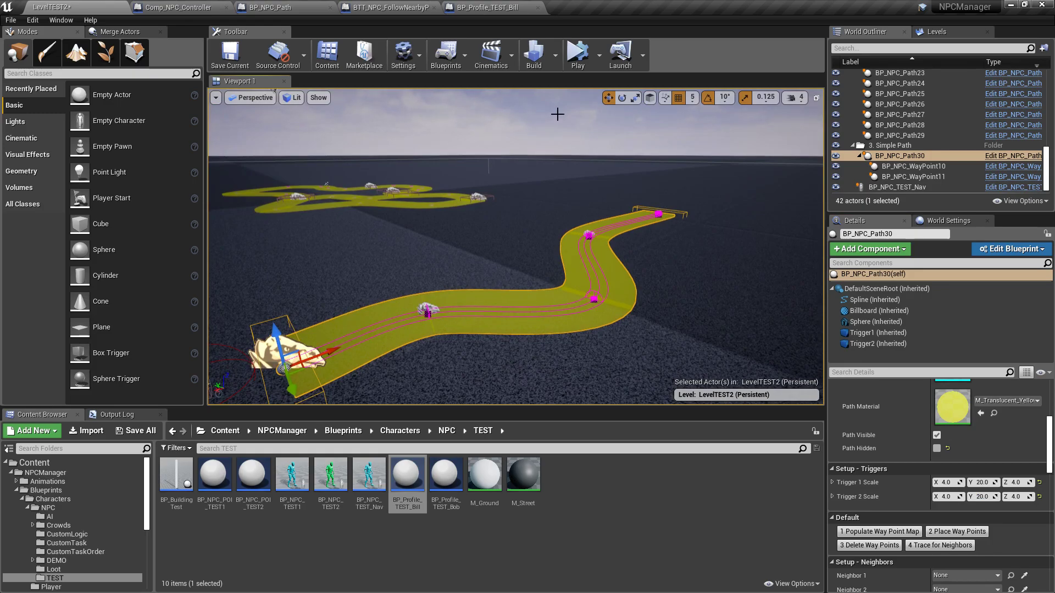
right_click_drag(339, 338, 418, 325)
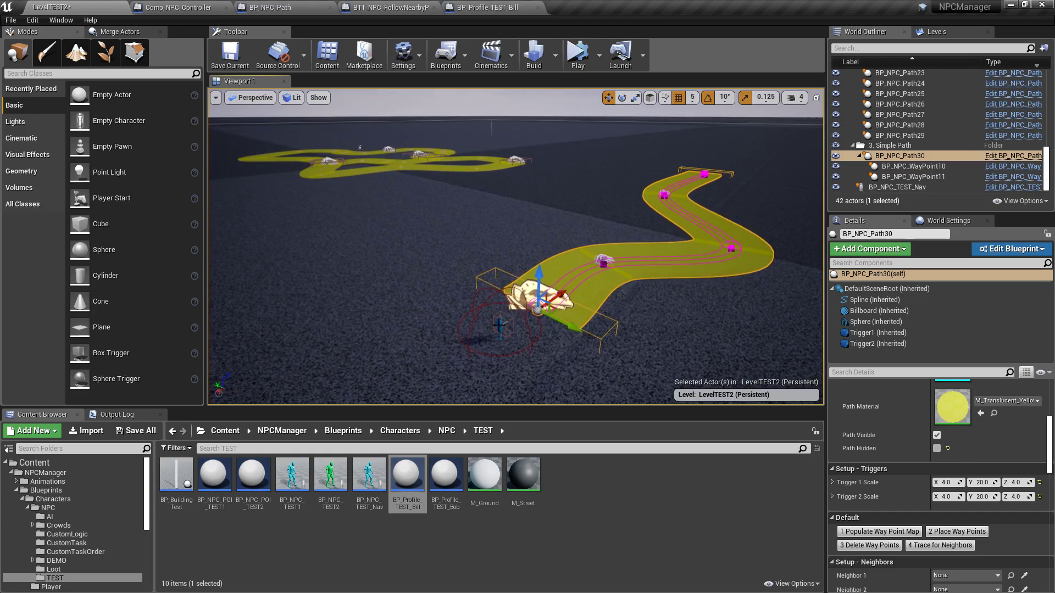
left_click(498, 320)
left_click(499, 324)
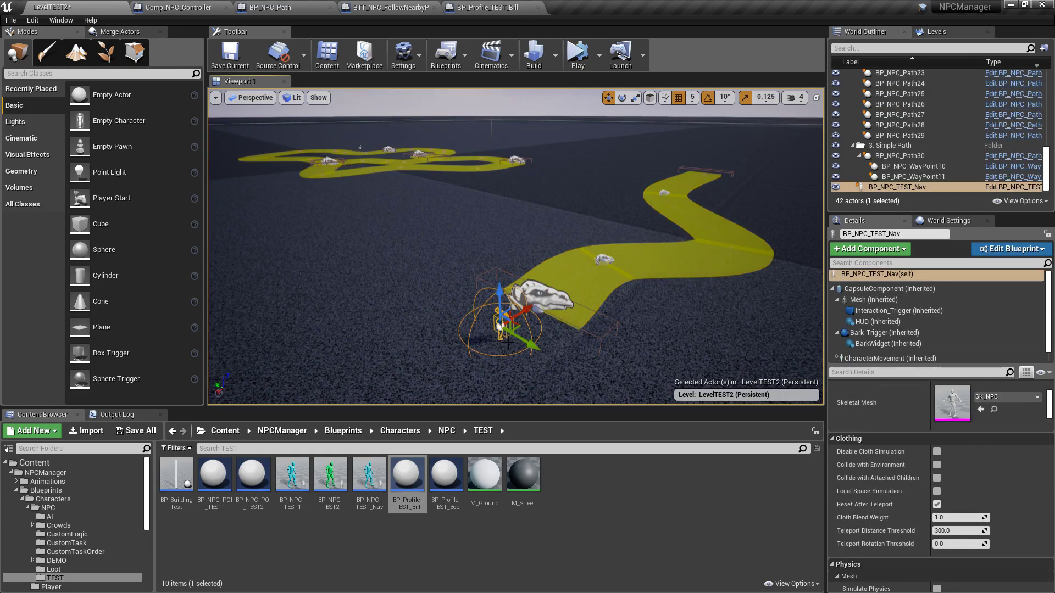
left_click_drag(530, 345, 570, 375, "alt")
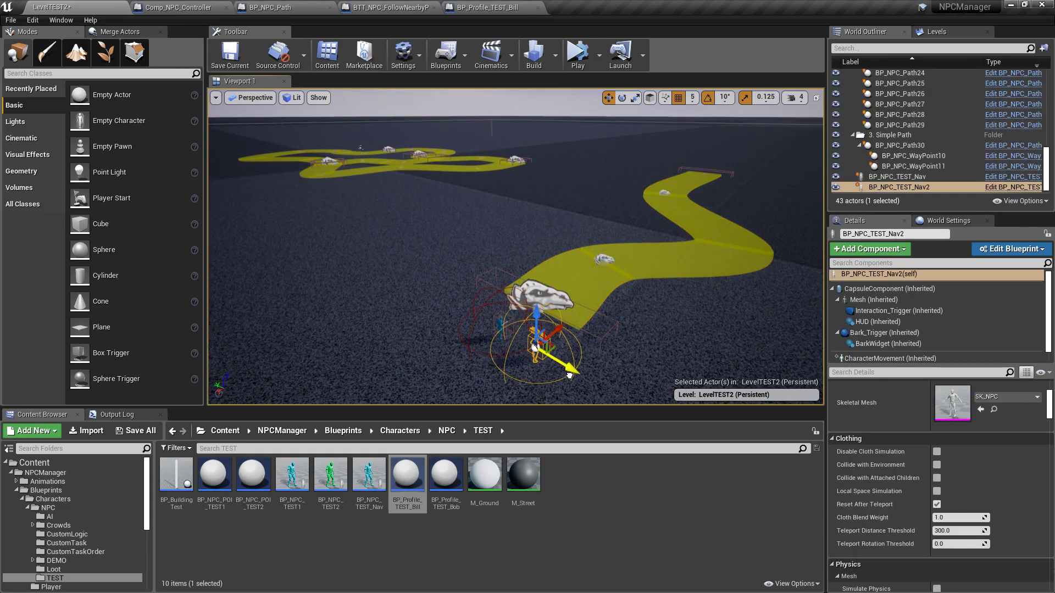
Set the Y value of BP_NPC_Path30's NPCPath Offset Range to 600
left_click(597, 281)
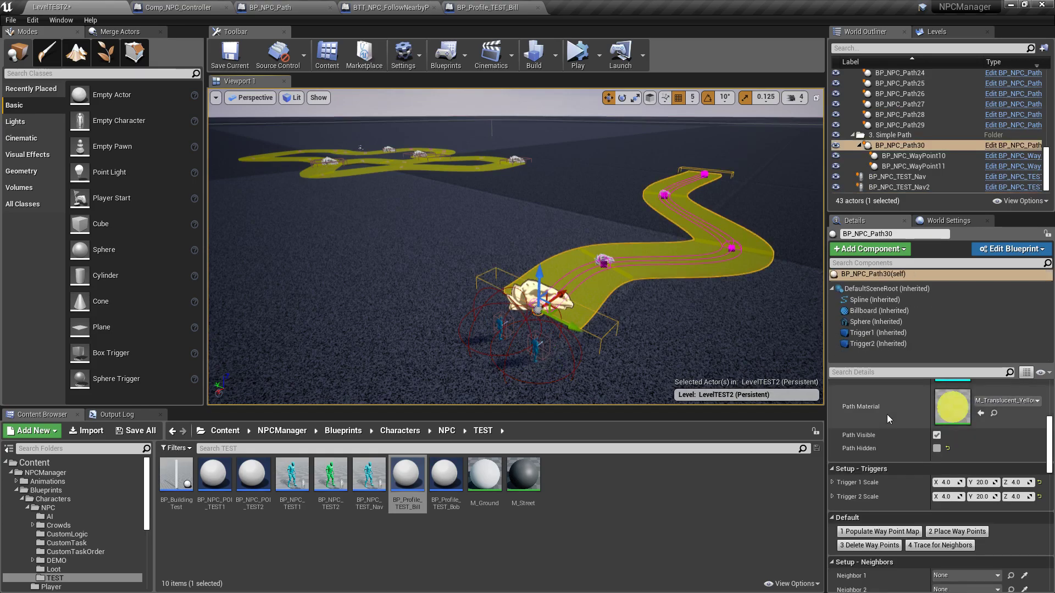
scroll(880, 417, "up", 5)
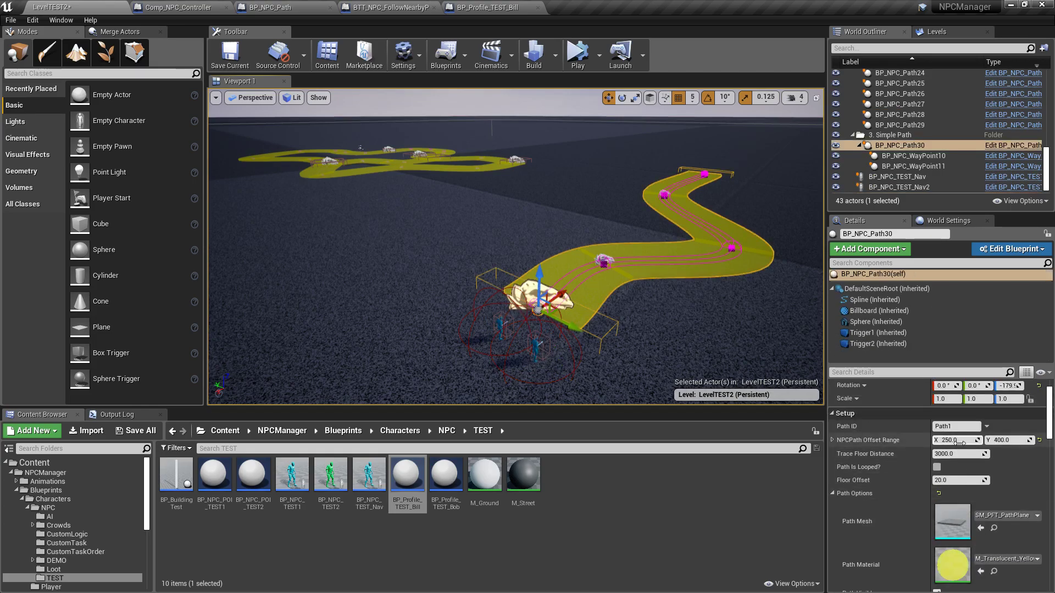
left_click(1008, 443)
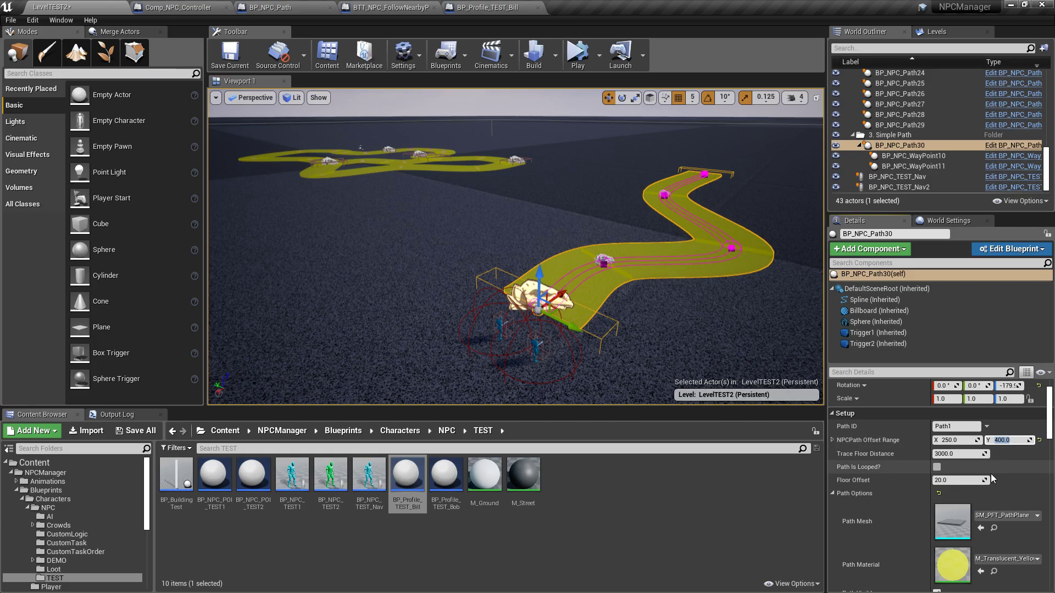
type("600")
key("Return")
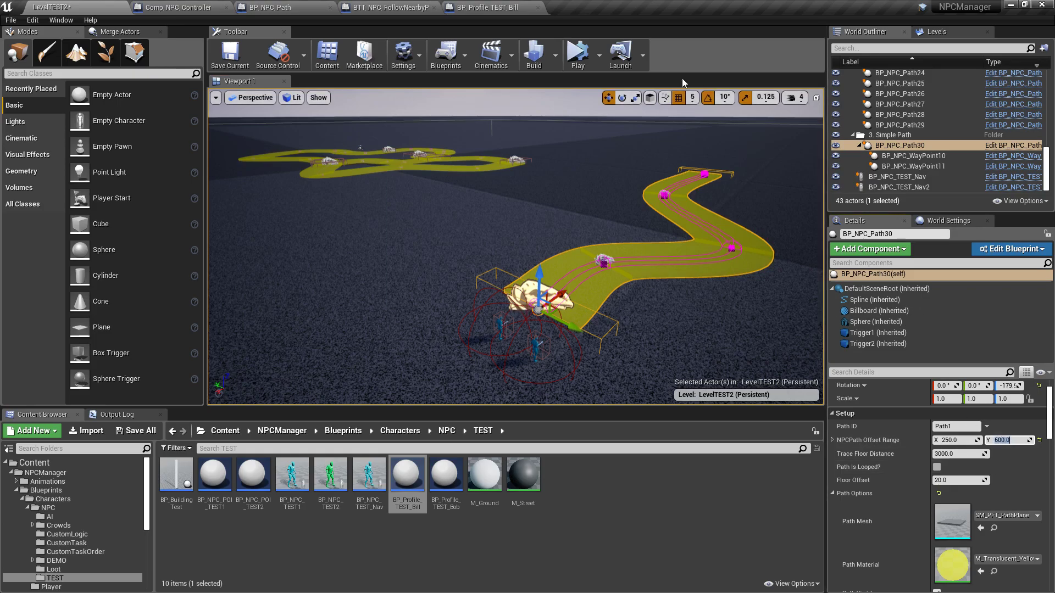
Simulate the level, follow both NPCs along BP_NPC_Path30 to its last stretch, and stop the simulation
left_click(577, 53)
key("w")
right_click_drag(517, 247, 563, 280)
right_click_drag(507, 356, 509, 344)
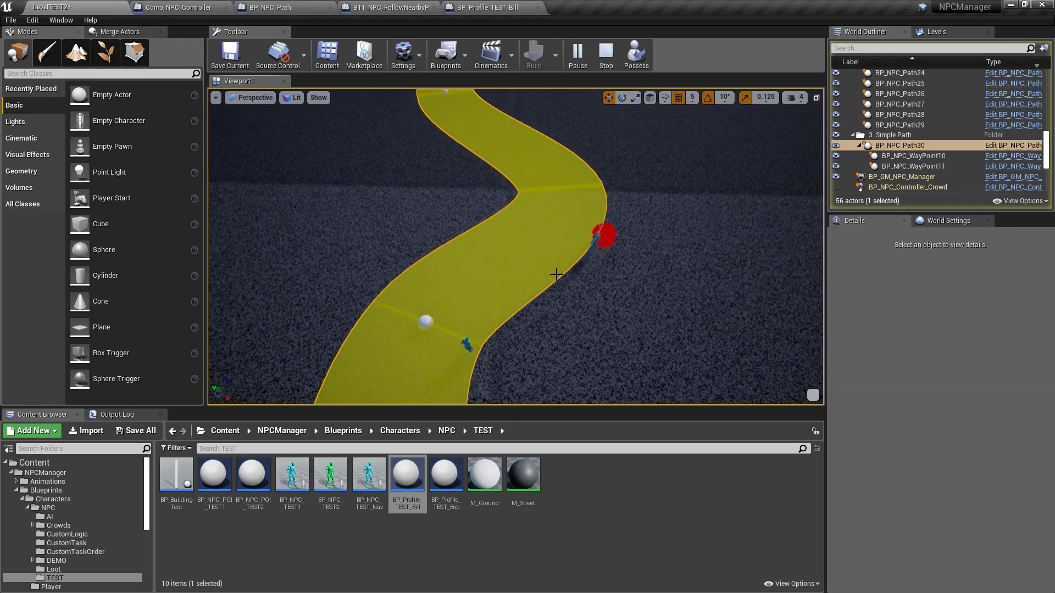
key("d")
right_click_drag(509, 329, 706, 288)
key("a")
key("a")
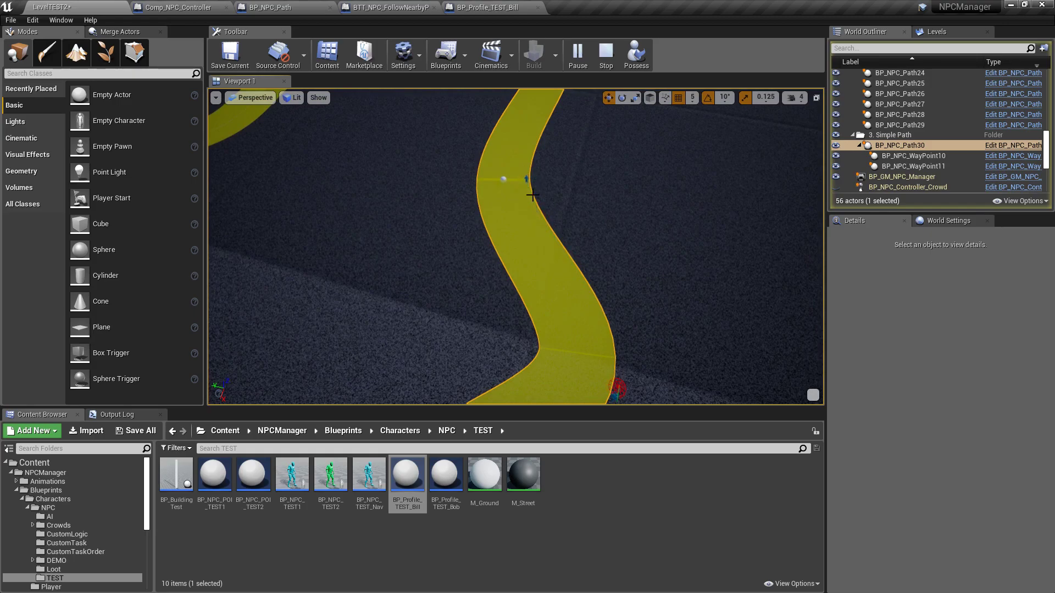
right_click_drag(663, 284, 617, 278)
key("d")
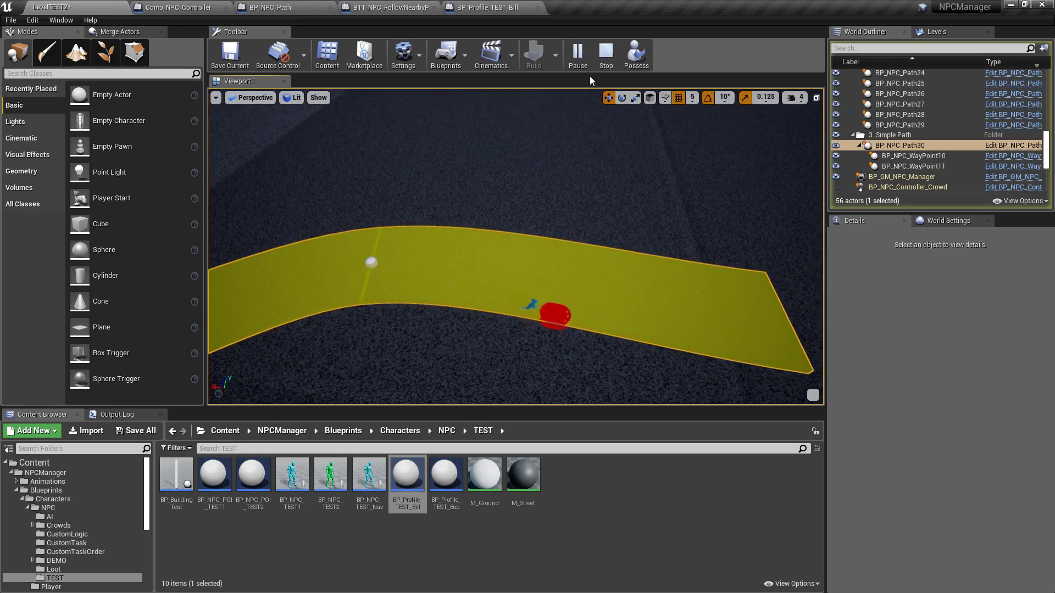
key("Escape")
Delete the duplicate BP_NPC_TEST_Nav2 near the path's start
key("a")
right_click_drag(624, 325, 627, 320)
left_click(604, 304)
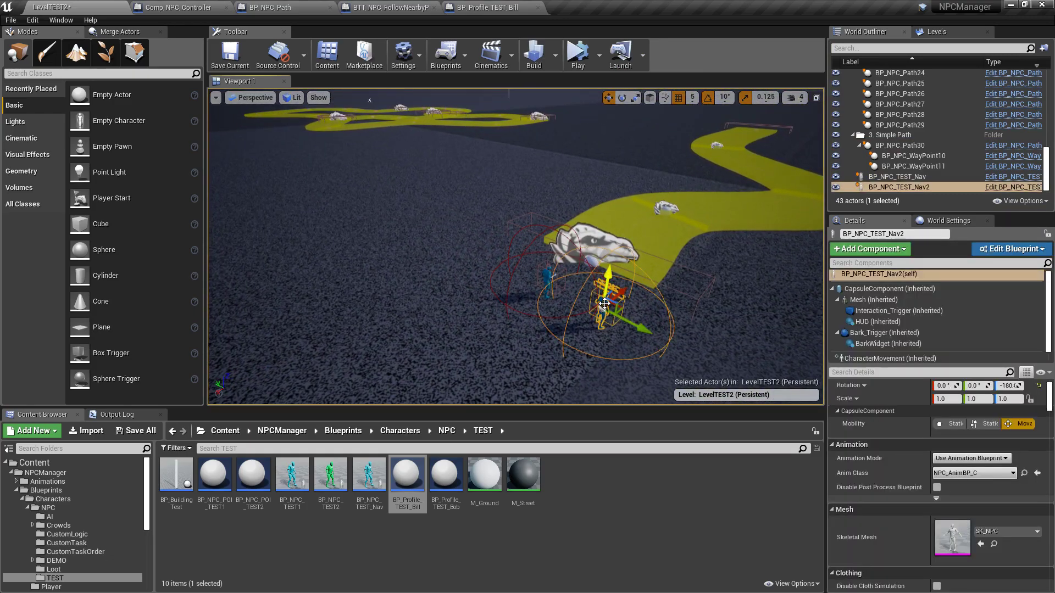
key("Delete")
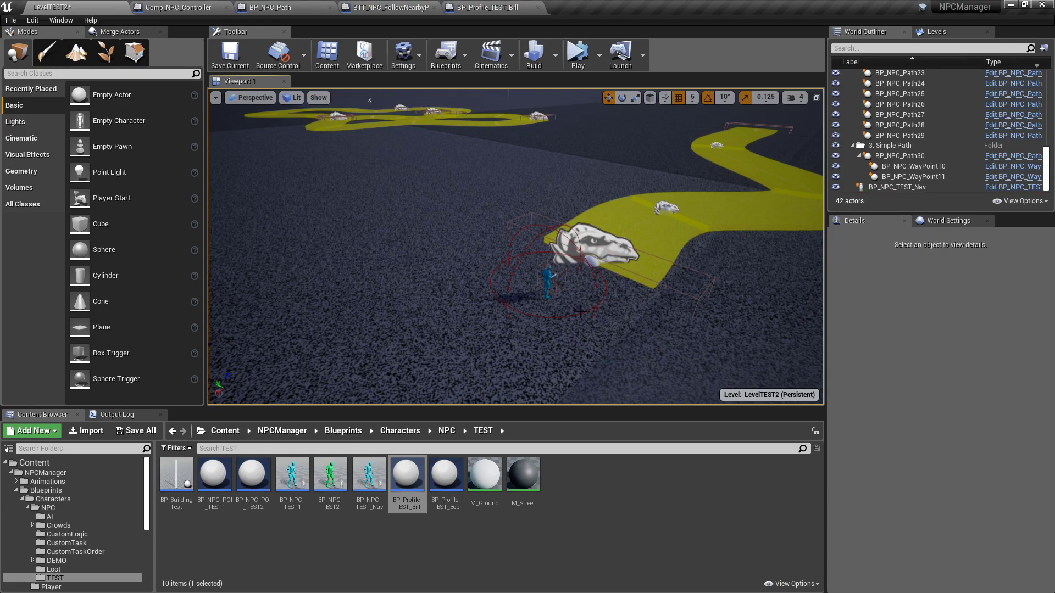
Look over BP_NPC_TEST_Nav and the layout of BP_NPC_Path30, and open the class defaults of BP_Profile_TEST_Bill
left_click(548, 278)
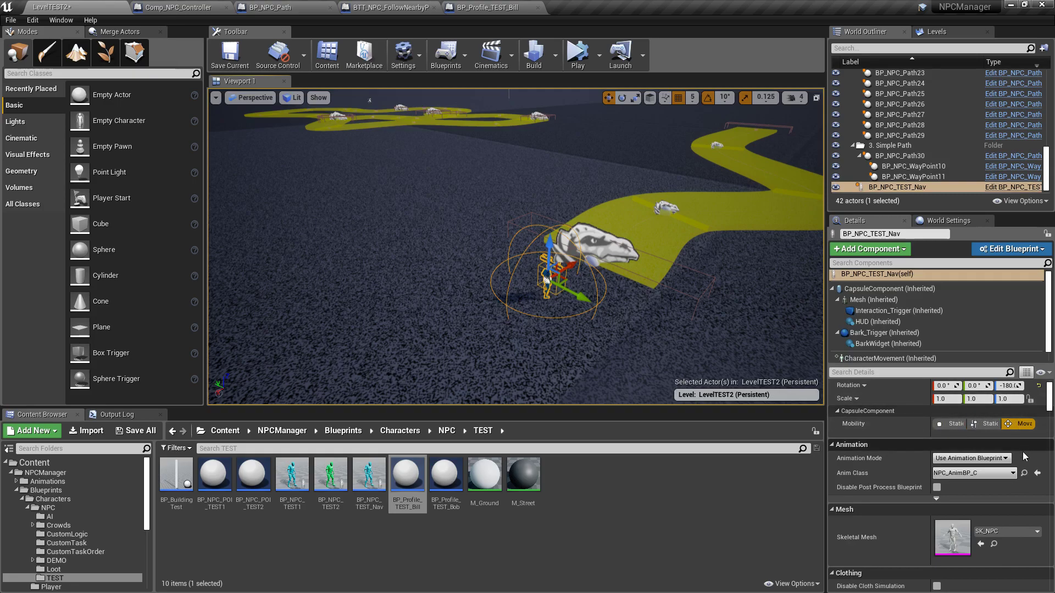
left_click(619, 233)
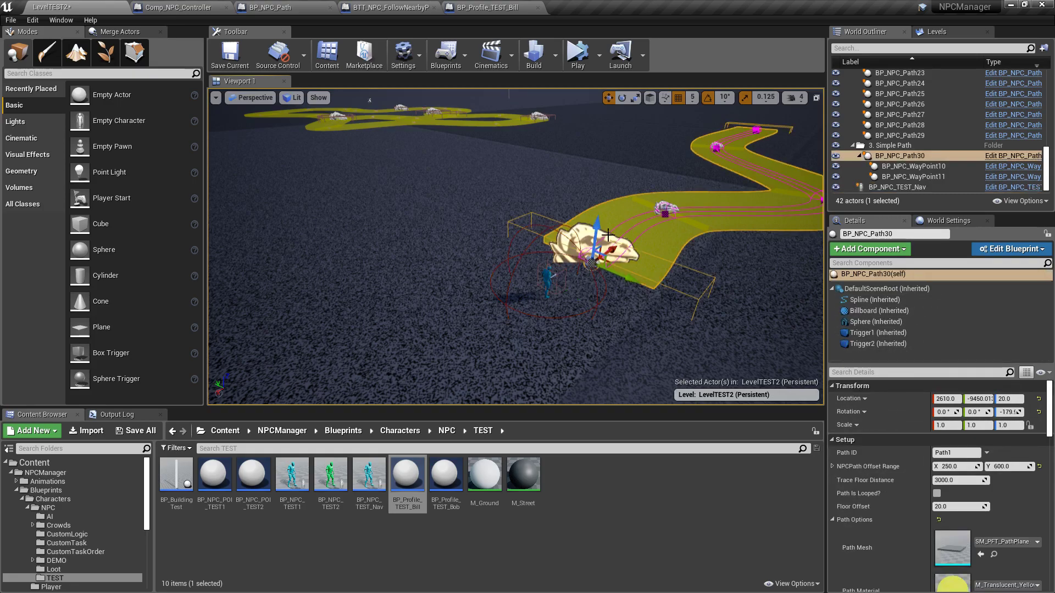
key("f")
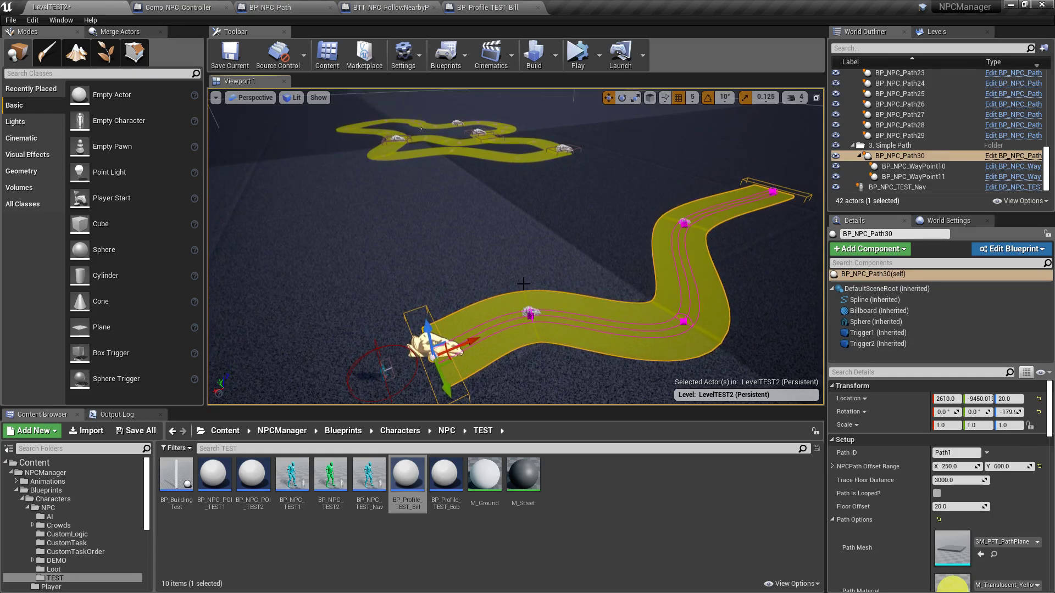
right_click_drag(516, 253, 610, 261)
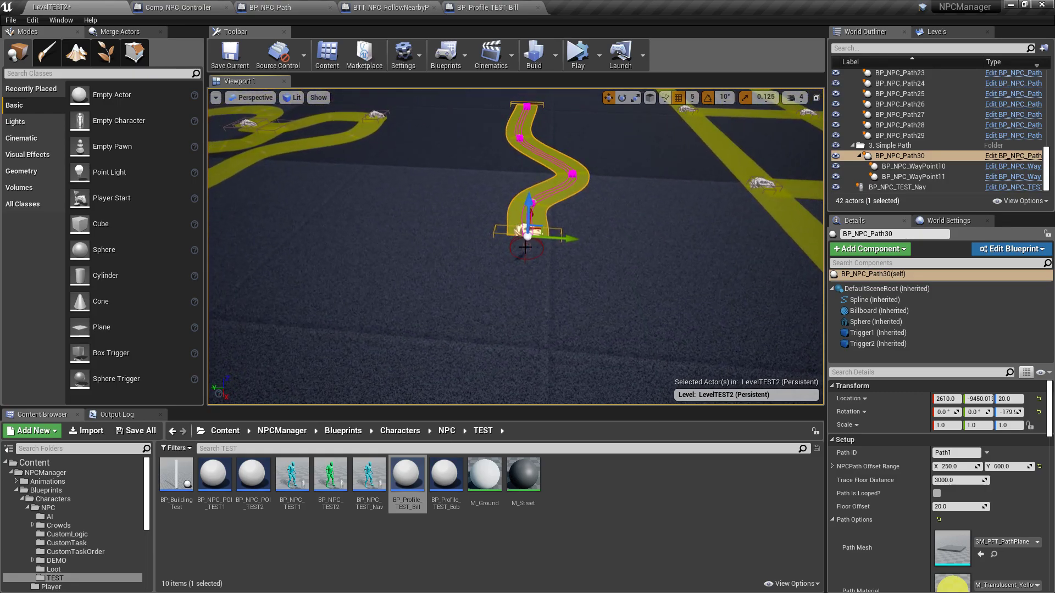
left_click(526, 247)
left_click_drag(563, 252, 251, 232)
mouse_move(361, 218)
right_mouse_down()
mouse_move(308, 220)
mouse_move(361, 217)
right_mouse_up()
left_click_drag(645, 393, 412, 206)
mouse_move(485, 216)
right_mouse_down()
mouse_move(464, 193)
mouse_move(485, 215)
right_mouse_up()
left_click(486, 7)
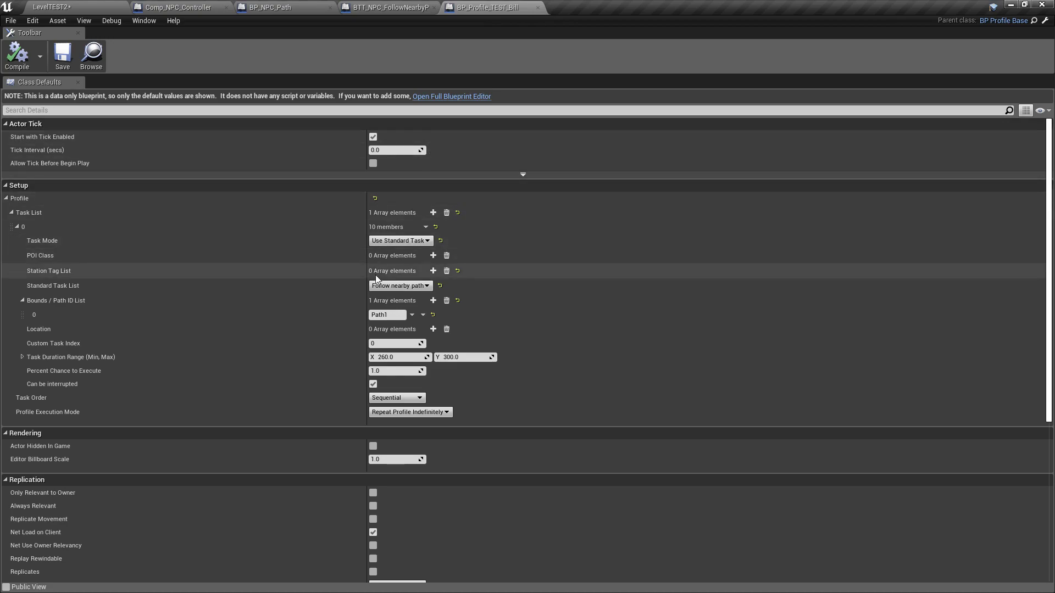
Set the first Bounds / Path ID List entry of BP_Profile_TEST_Bill to Path2 and save the blueprint
left_click(391, 315)
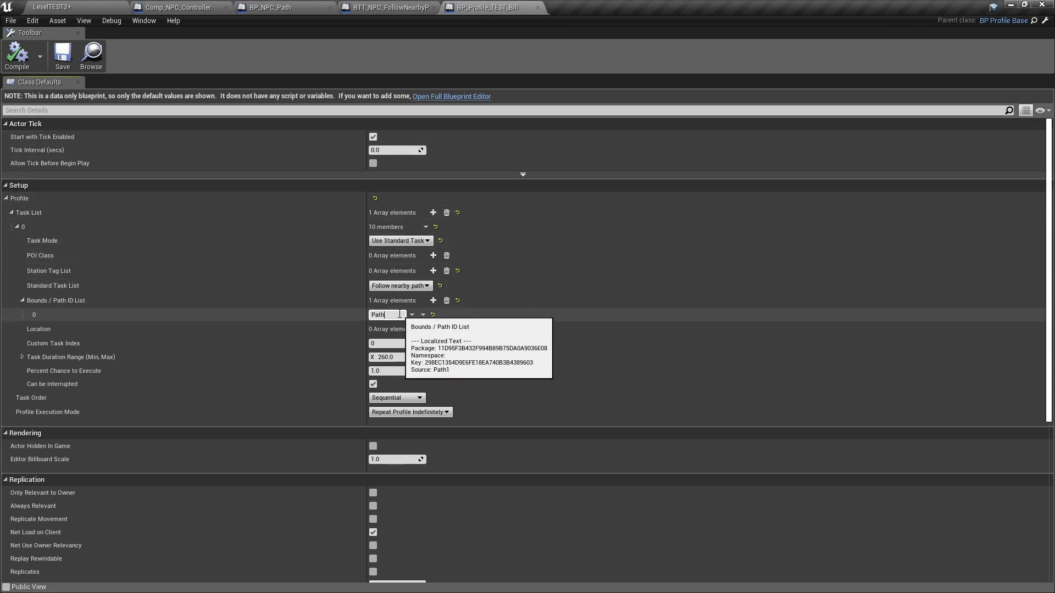
key("Return")
left_click(62, 47)
Return to LevelTEST2 and examine the connected paths BP_NPC_Path through BP_NPC_Path5 one by one, ending back on BP_NPC_Path
left_click(66, 7)
right_click_drag(585, 227, 537, 213)
key("s")
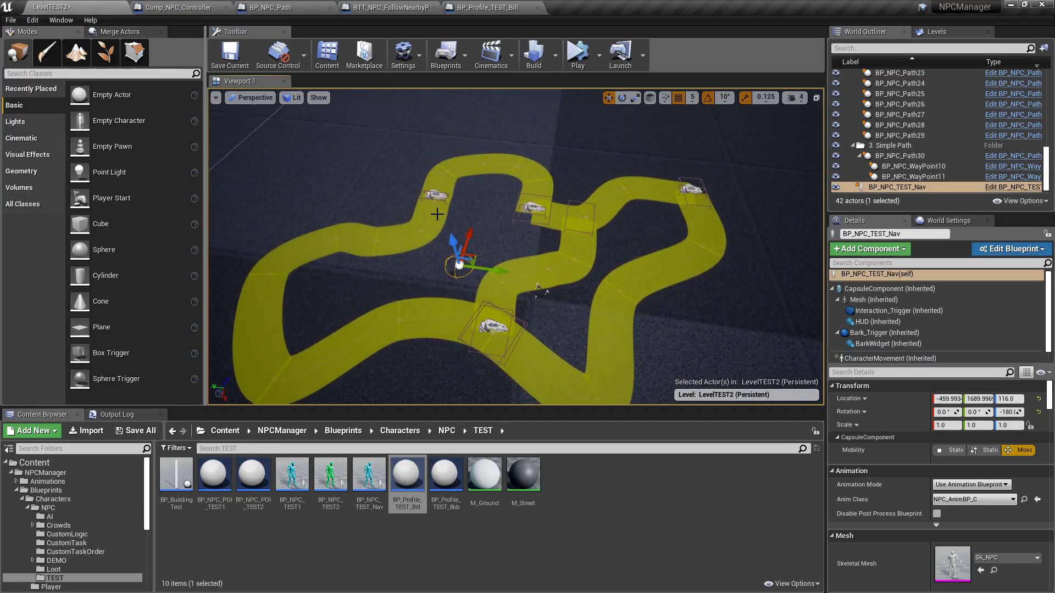
left_click(437, 214)
left_click(443, 167)
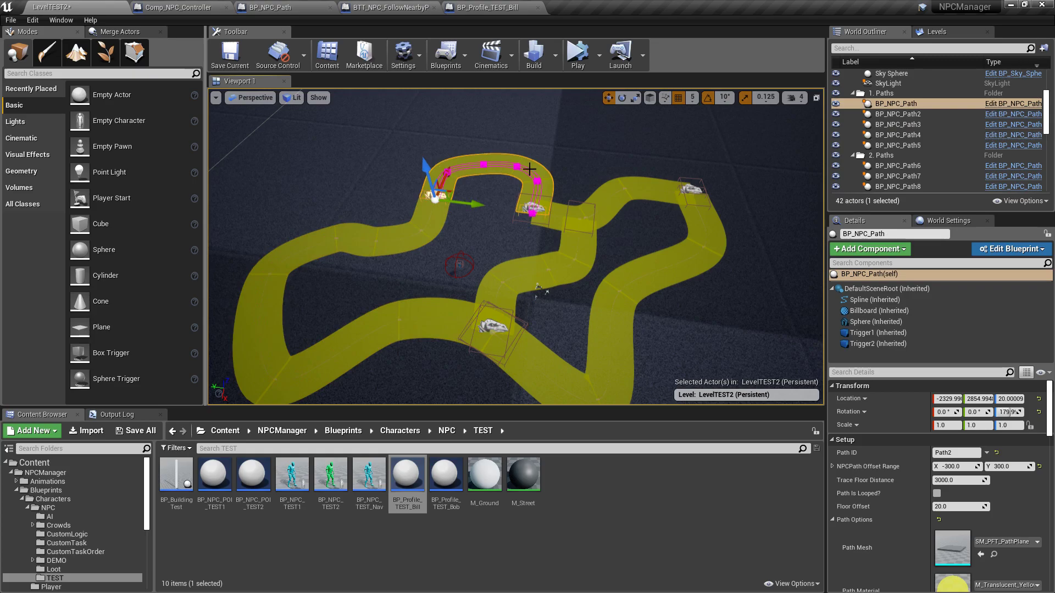
left_click(914, 114)
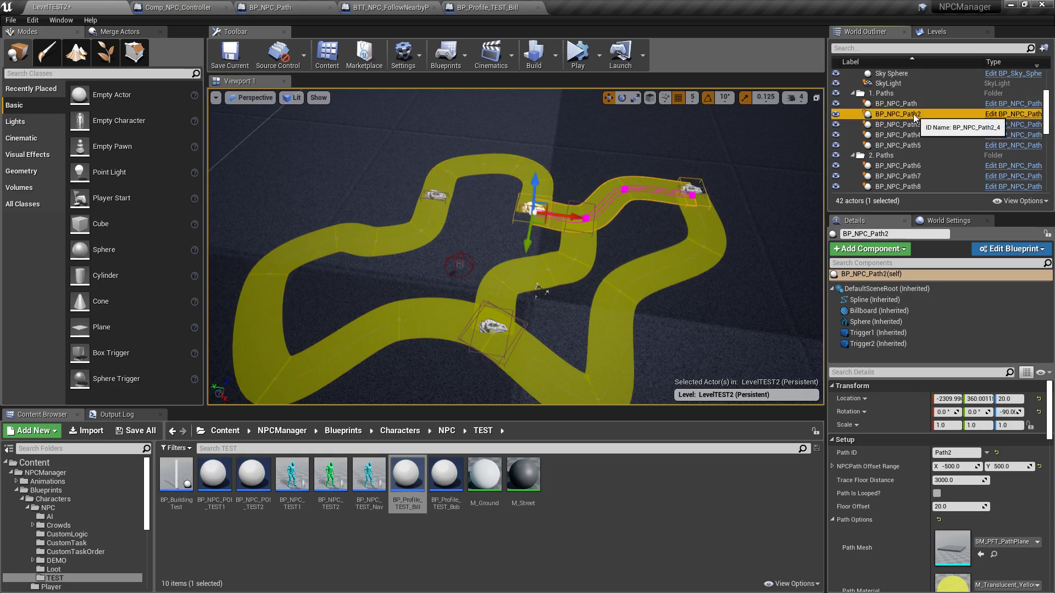
left_click(925, 124)
left_click(921, 135)
left_click(921, 145)
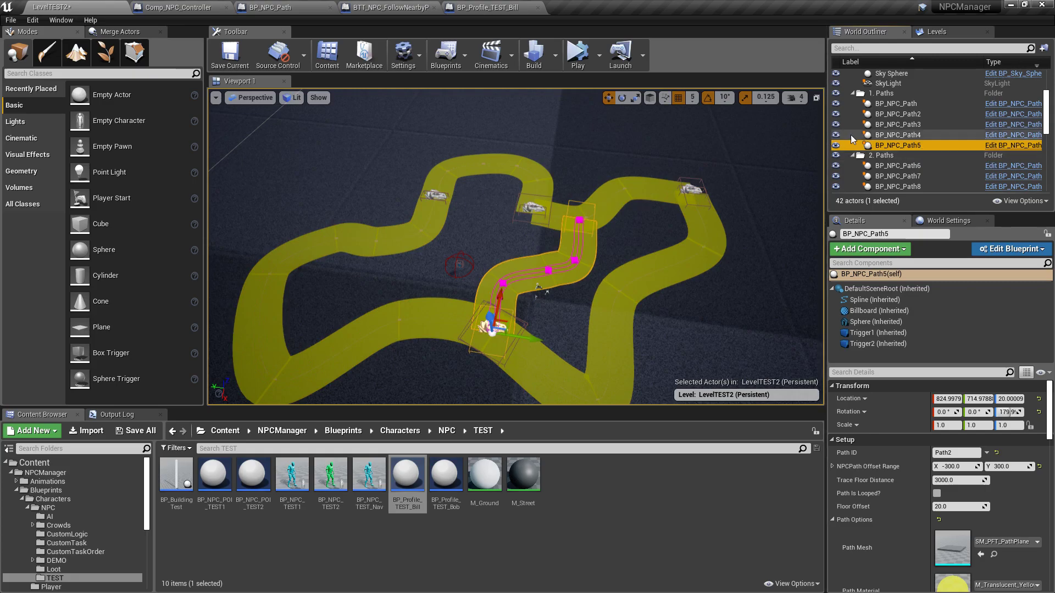
double_click(895, 104)
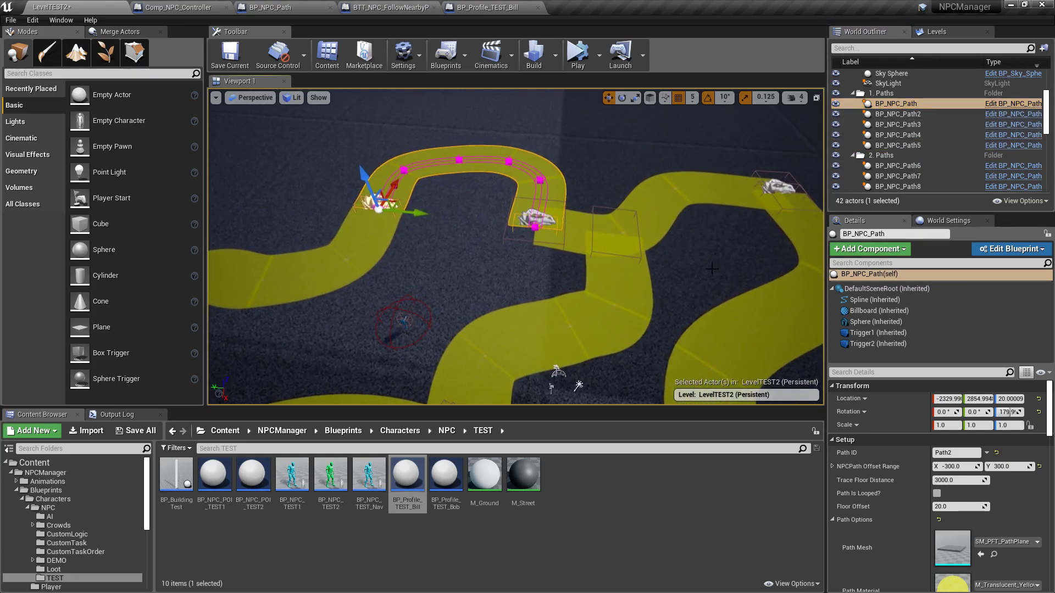
Review the trigger scale and neighbor settings of BP_NPC_Path, BP_NPC_Path2 and BP_NPC_Path3
scroll(892, 463, "down", 6)
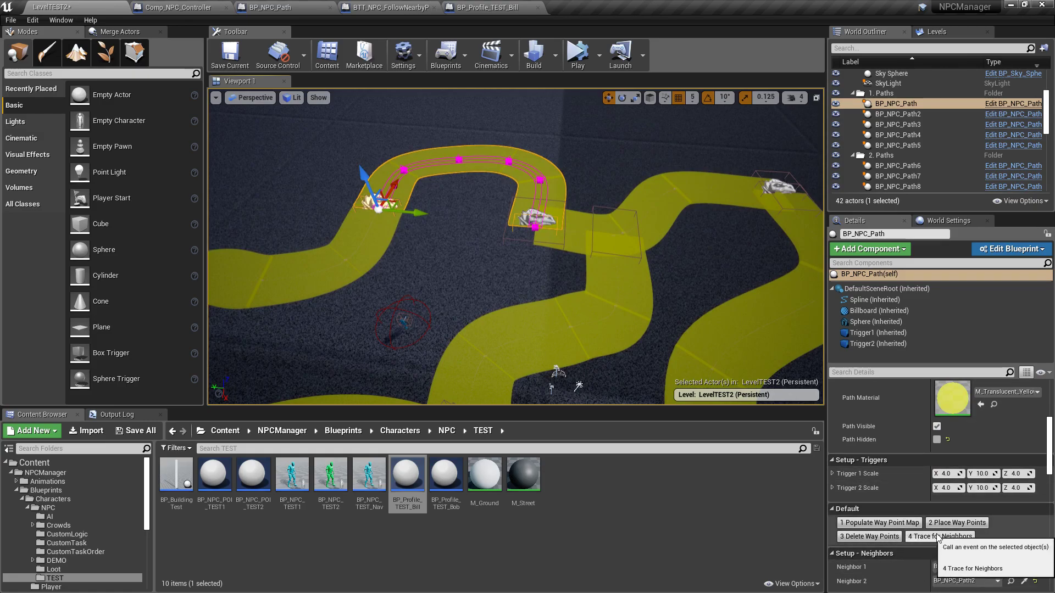
scroll(937, 537, "down", 2)
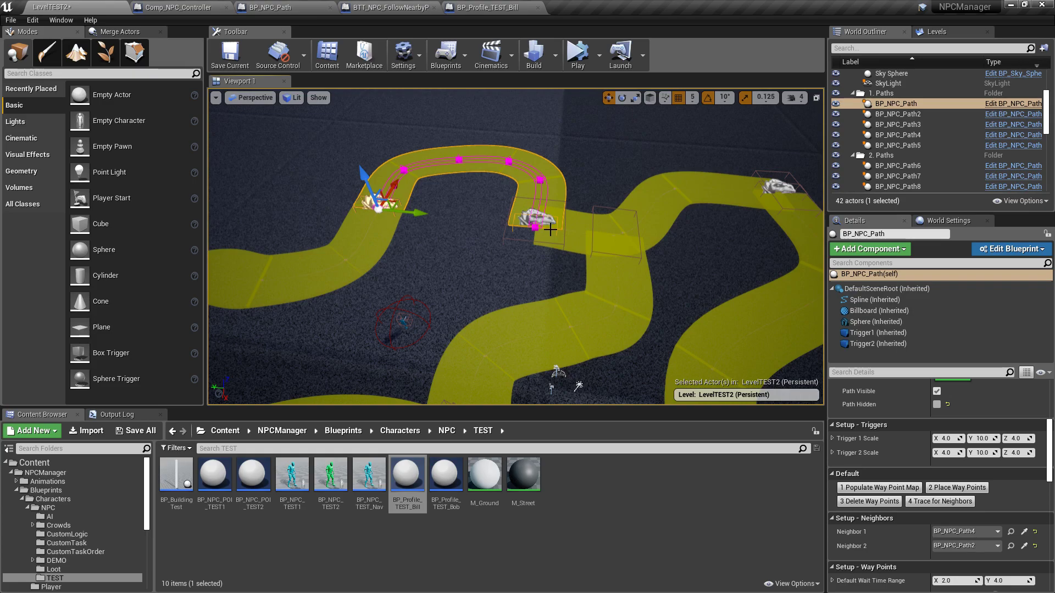
key("s")
right_click_drag(621, 177, 611, 199)
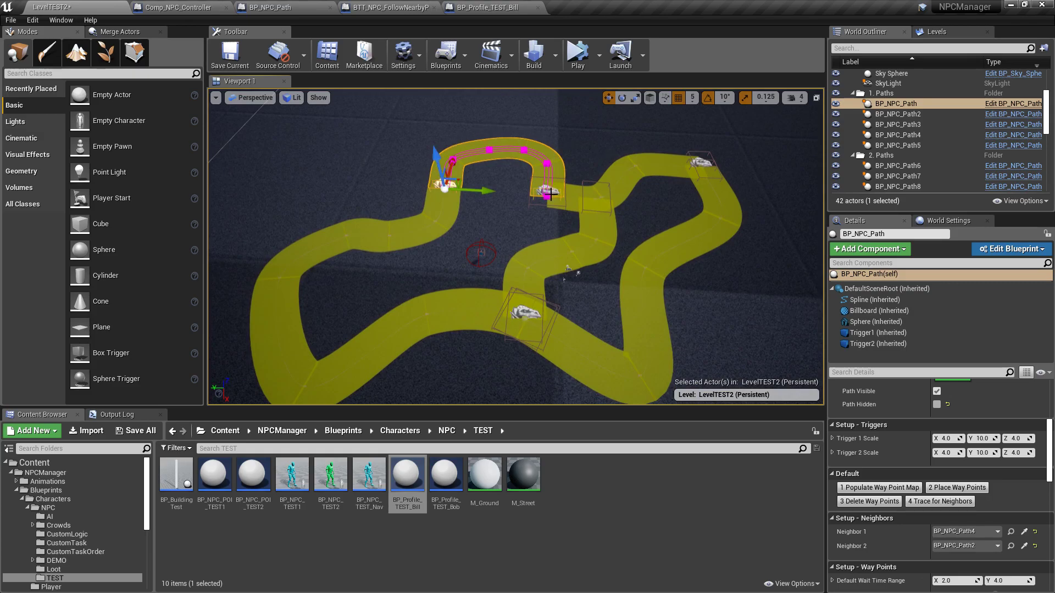
scroll(857, 513, "down", 2)
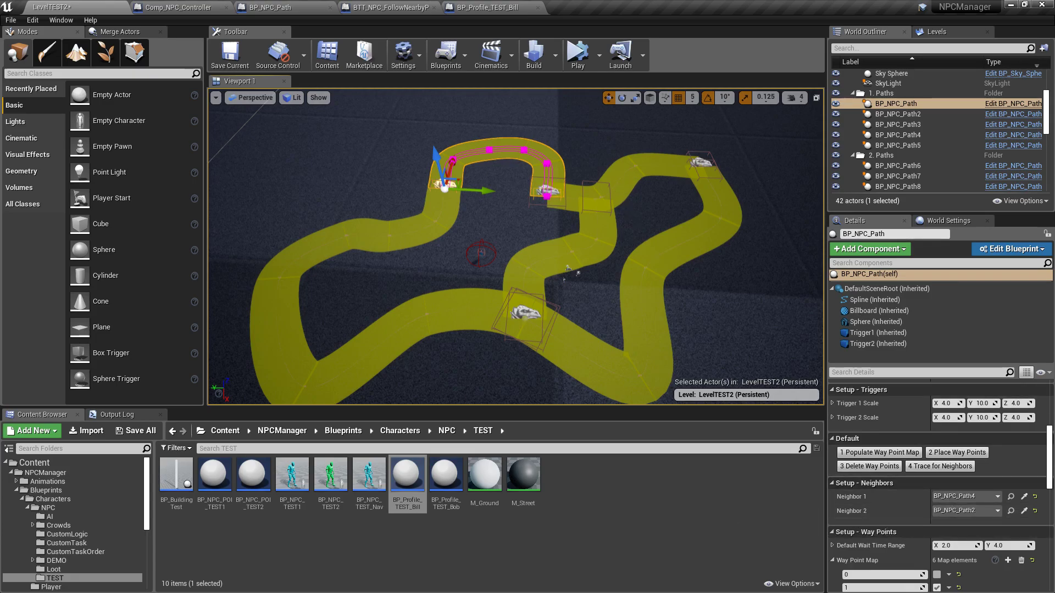
left_click(572, 192)
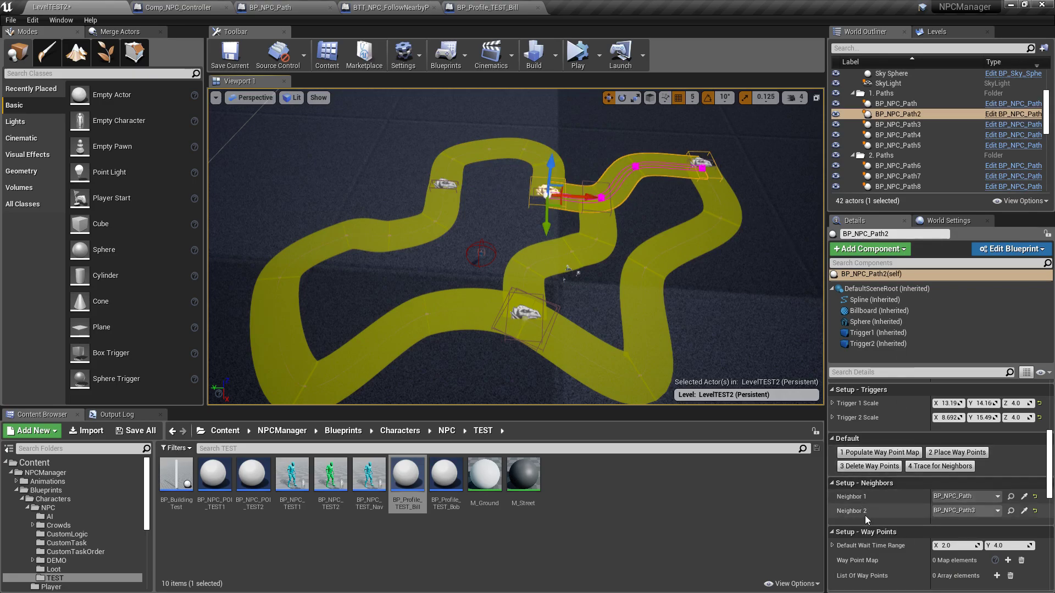
left_click(733, 186)
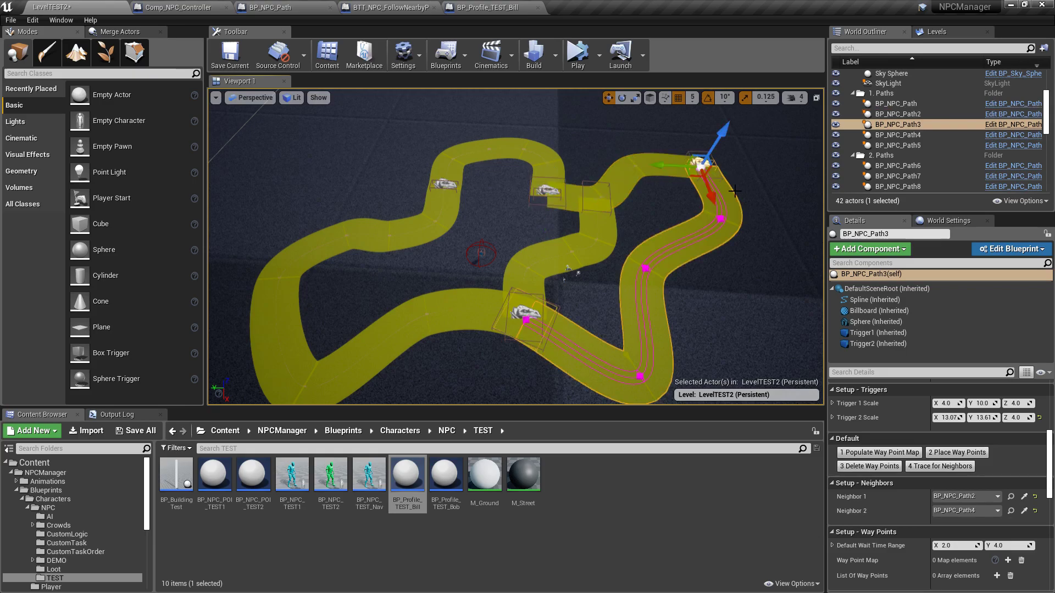
Inspect the Path Route array in the Comp_NPC_Controller component of BP_NPC_TEST_Nav
left_click(481, 253)
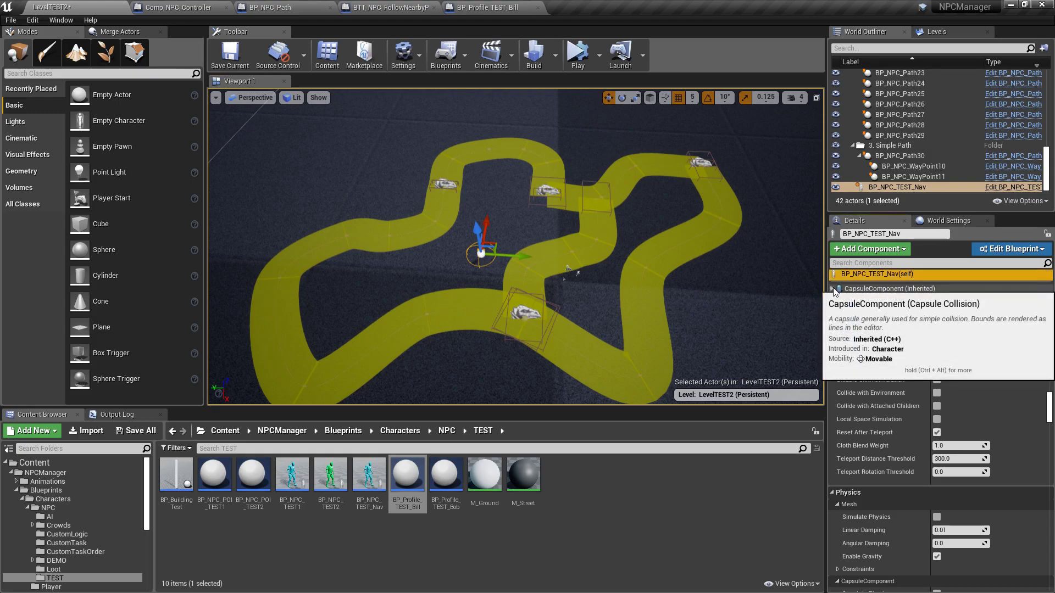
left_click(884, 314)
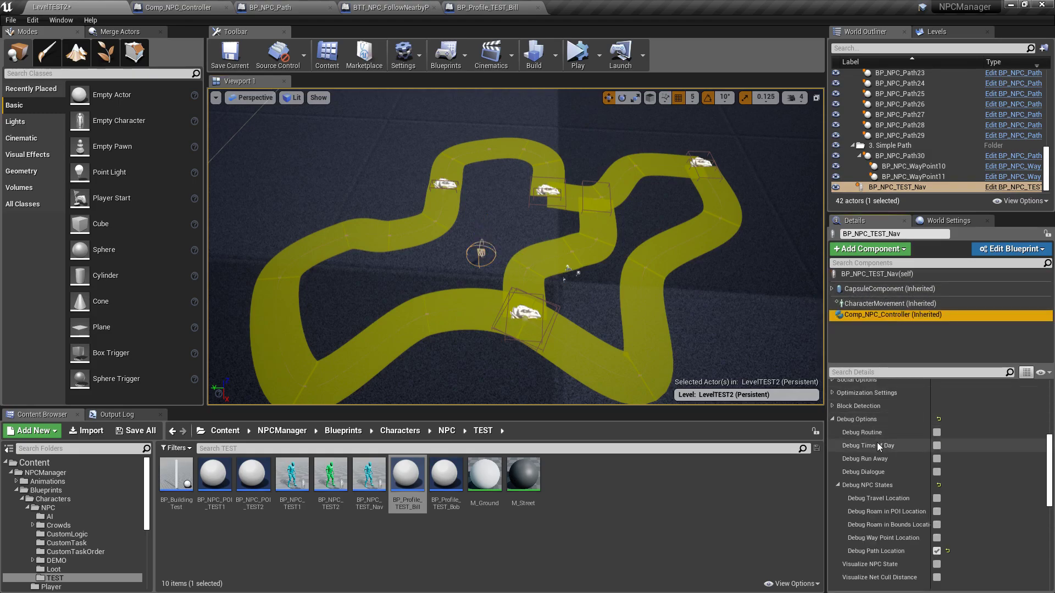
scroll(879, 443, "down", 7)
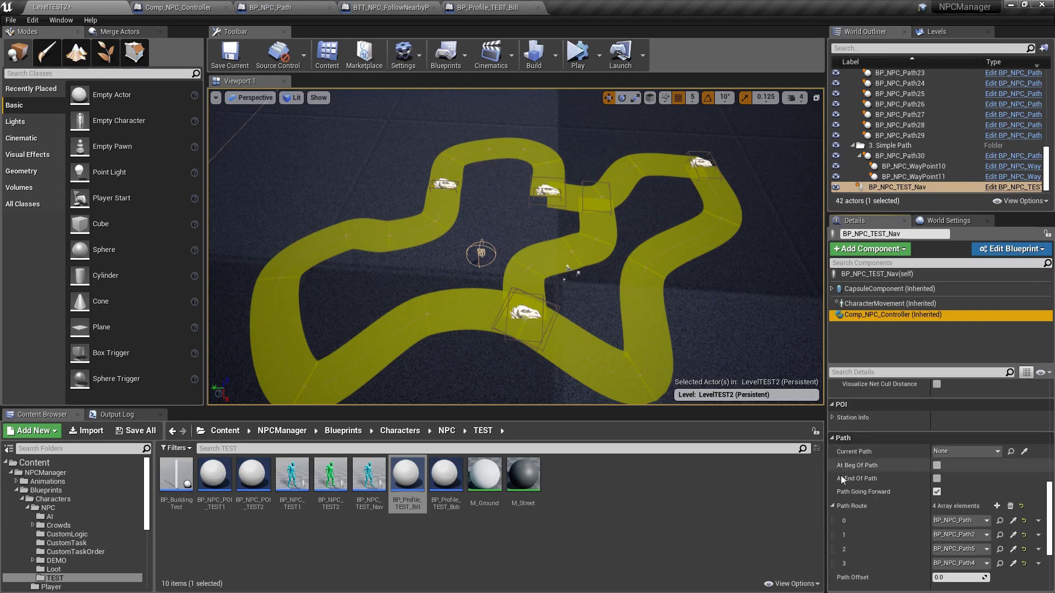
left_click(833, 506)
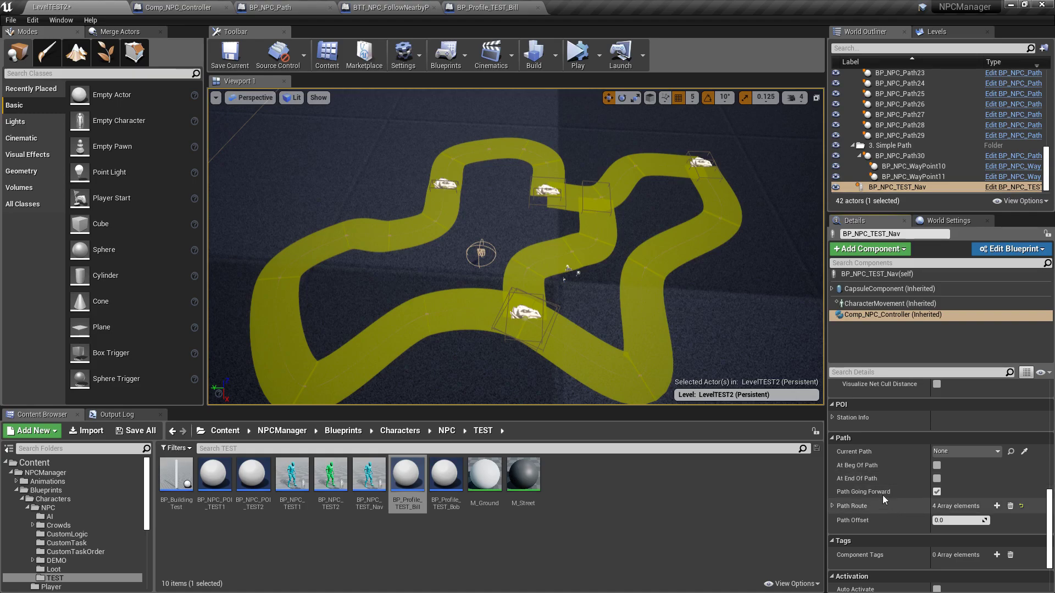
scroll(876, 489, "down", 1)
left_click(833, 489)
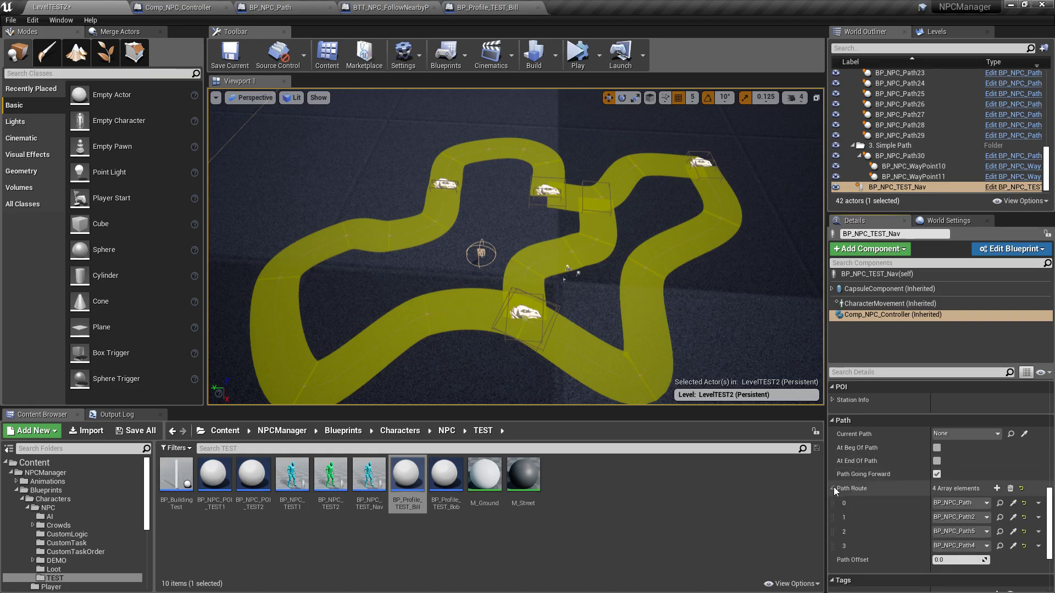
Check the path ID in BP_Profile_TEST_Bill and return to the level to compare it with the NPC's Path Route
left_click(477, 7)
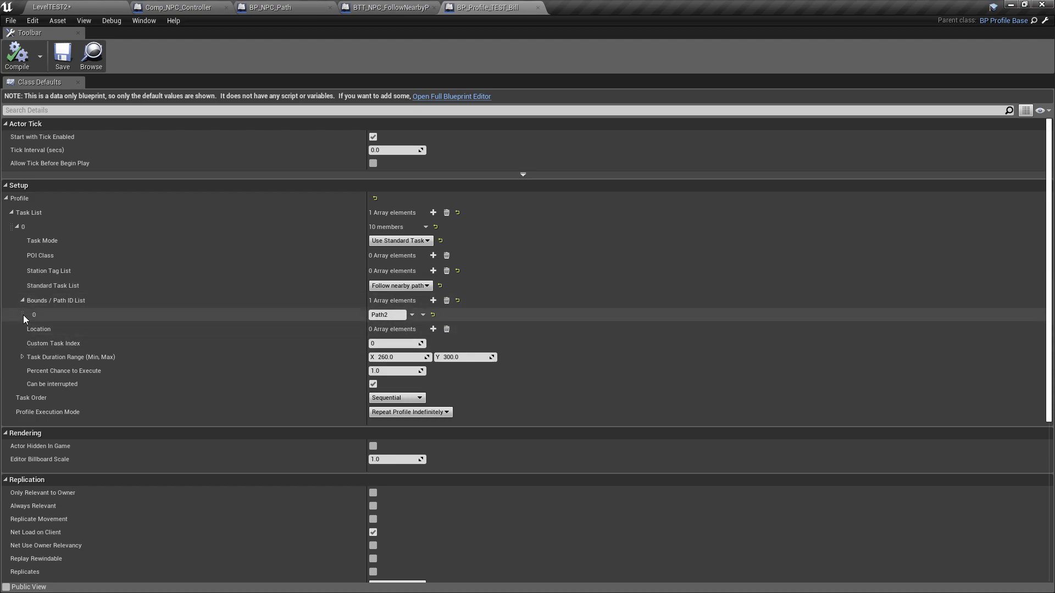
left_click(90, 55)
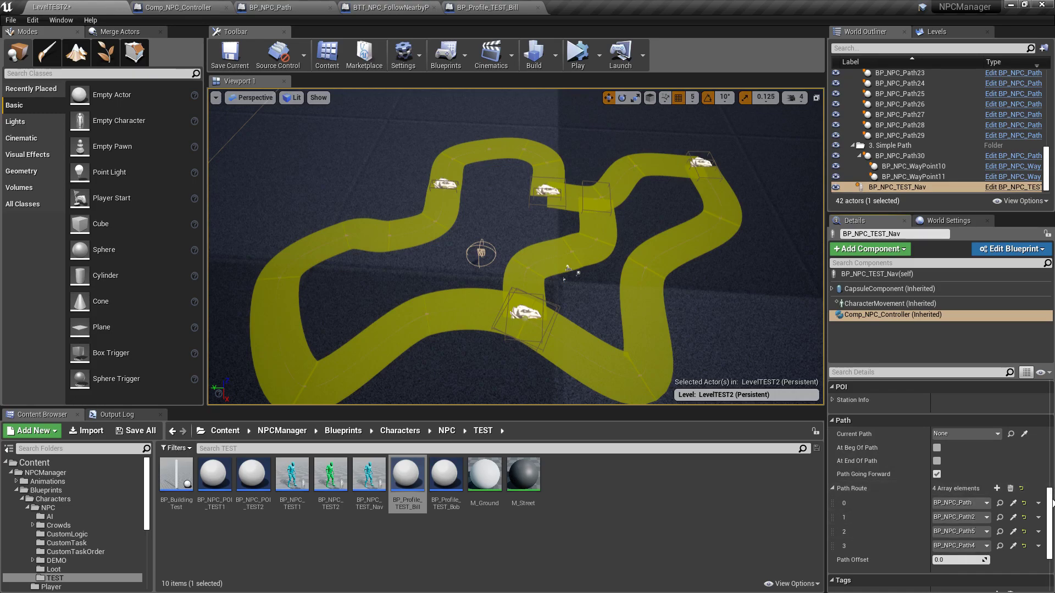
scroll(1052, 501, "down", 2)
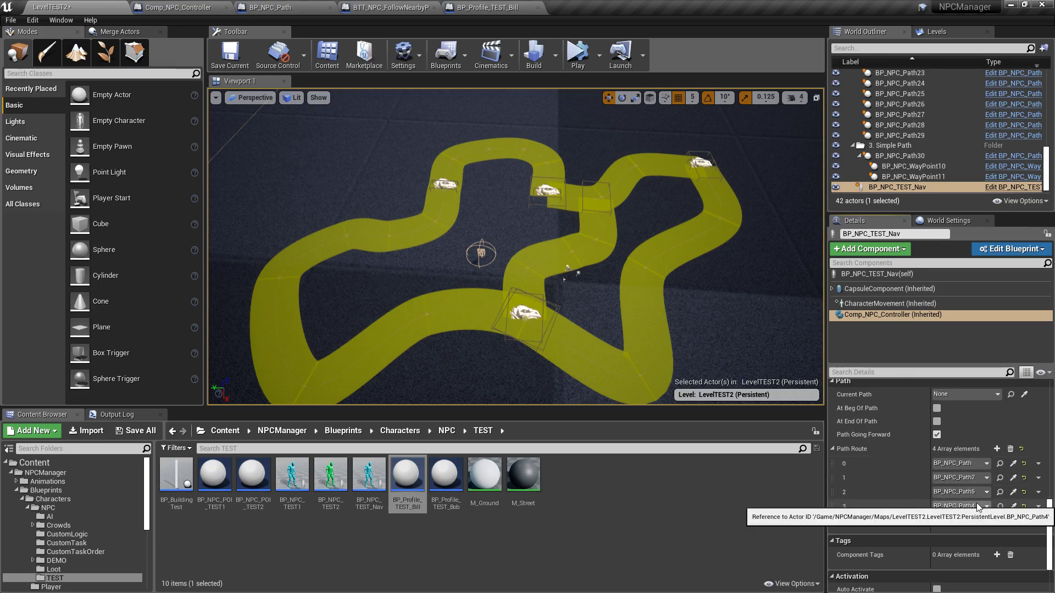
Set element 2 of BP_NPC_TEST_Nav's Path Route to BP_NPC_Path3 in place of BP_NPC_Path5
left_click(588, 242)
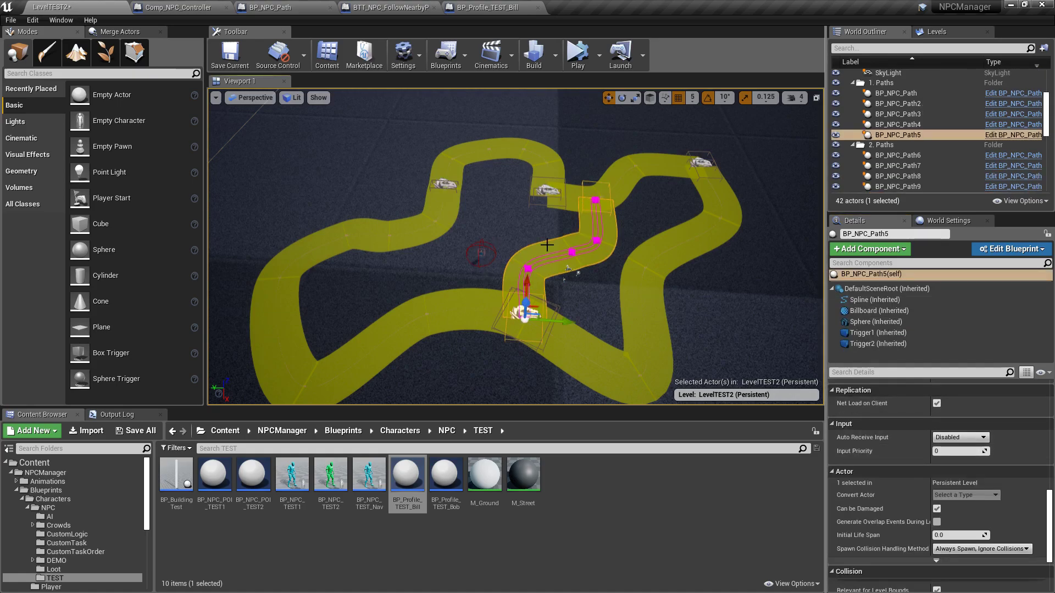
left_click(479, 252)
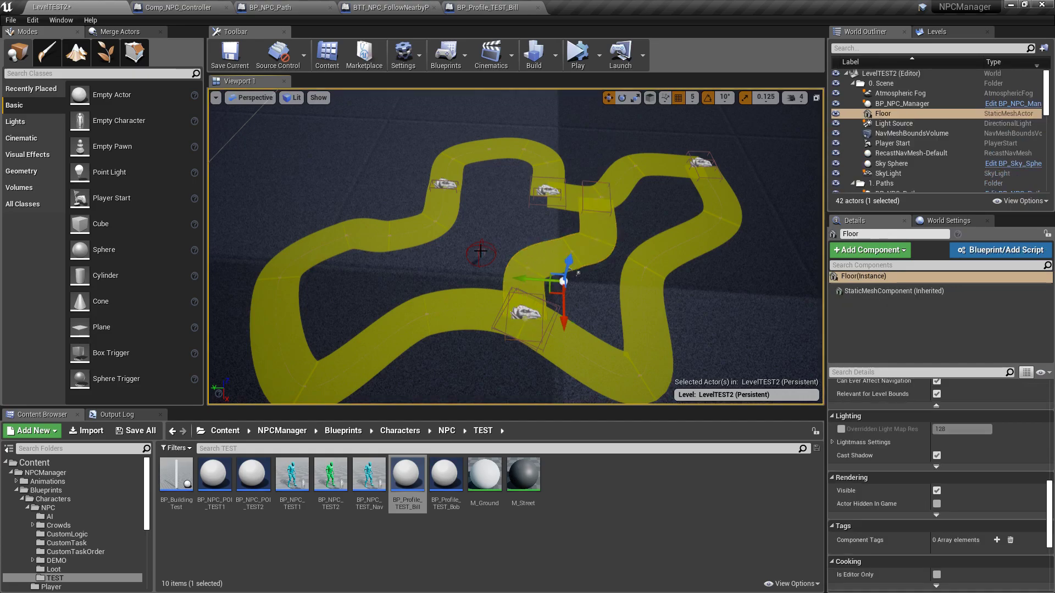
left_click(832, 289)
left_click(876, 315)
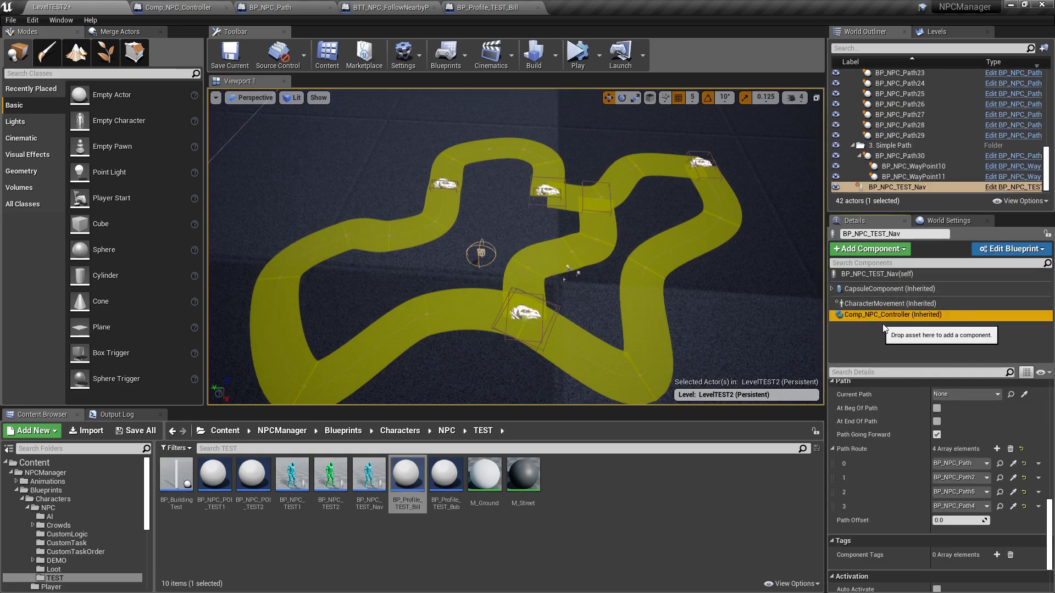
left_click(985, 492)
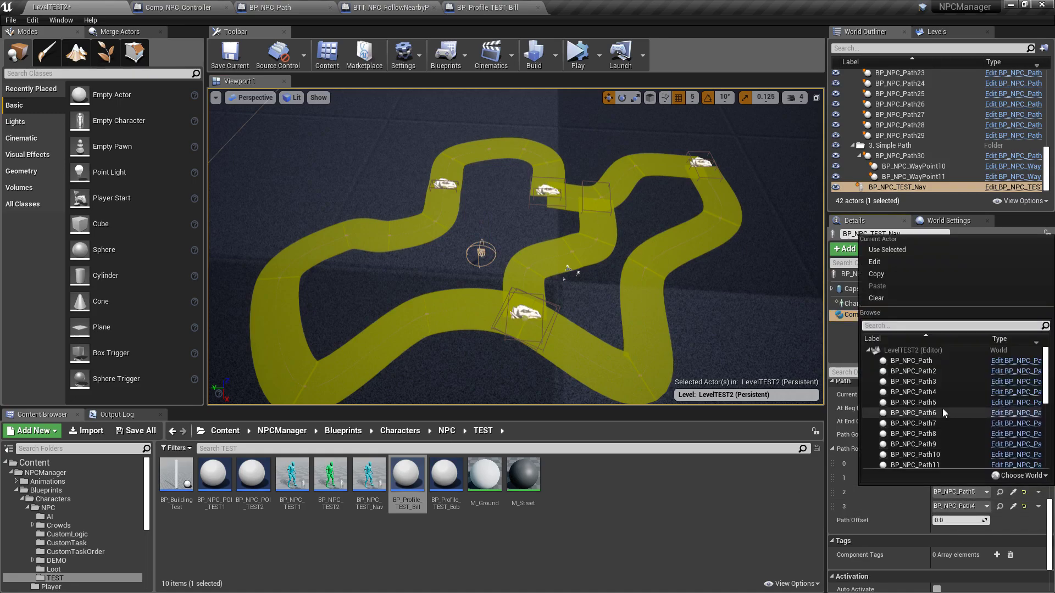
left_click(941, 382)
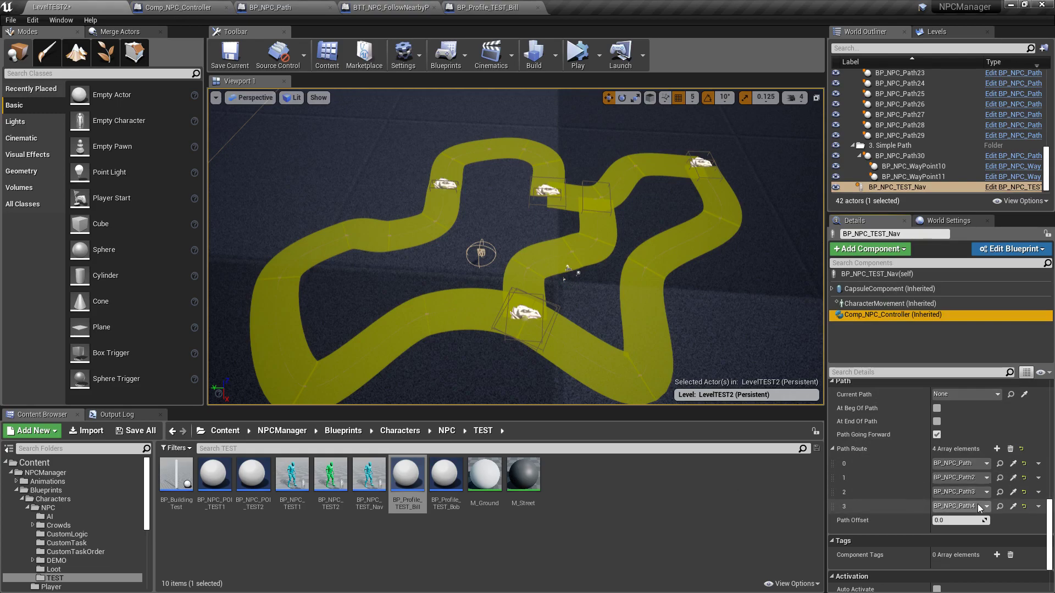
Trace the route in the level by selecting BP_NPC_Path, BP_NPC_Path2, BP_NPC_Path3 and BP_NPC_Path4 in order
left_click(451, 192)
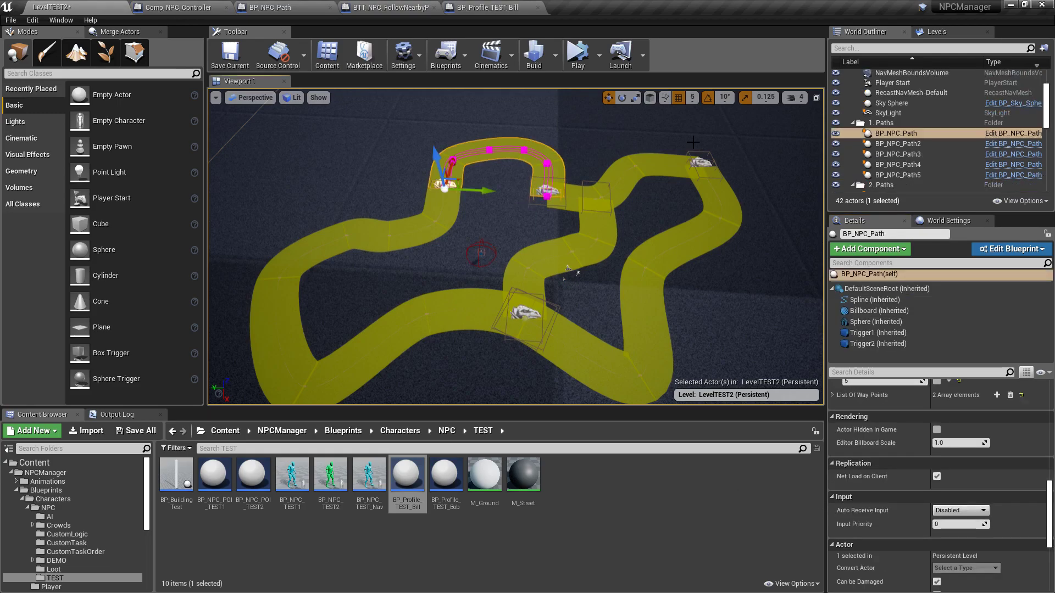
left_click(915, 147)
left_click(915, 154)
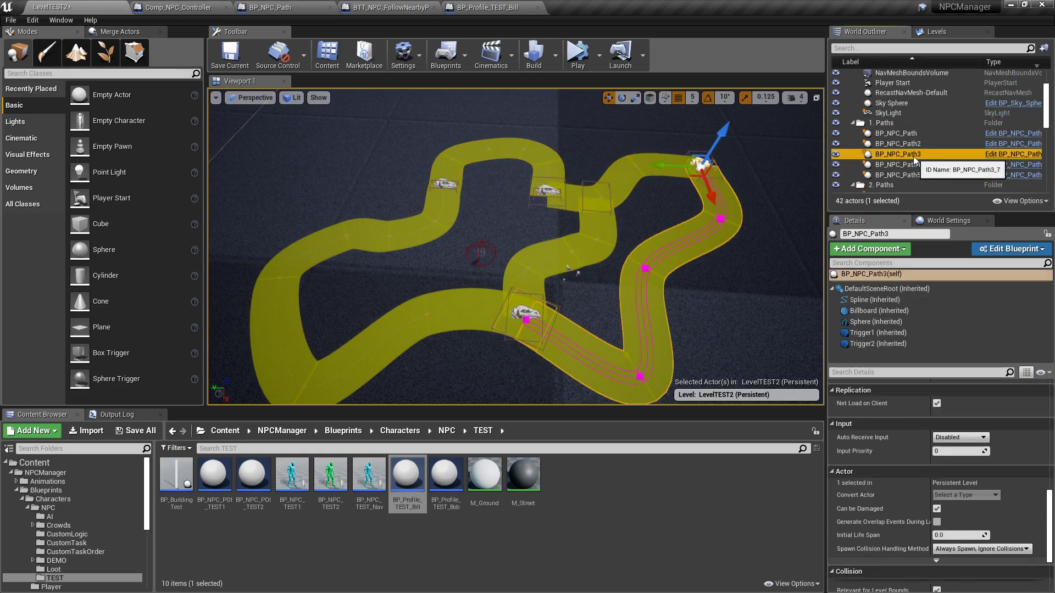
left_click(947, 165)
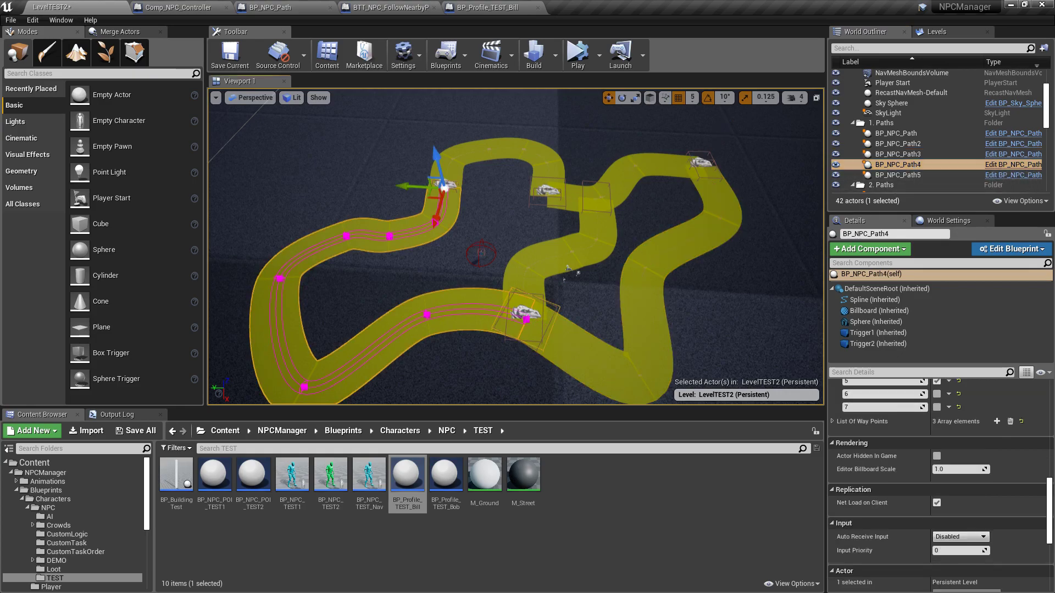
Move BP_NPC_TEST_Nav across the floor closer to BP_NPC_Path
left_click(479, 250)
left_click_drag(516, 219, 506, 218)
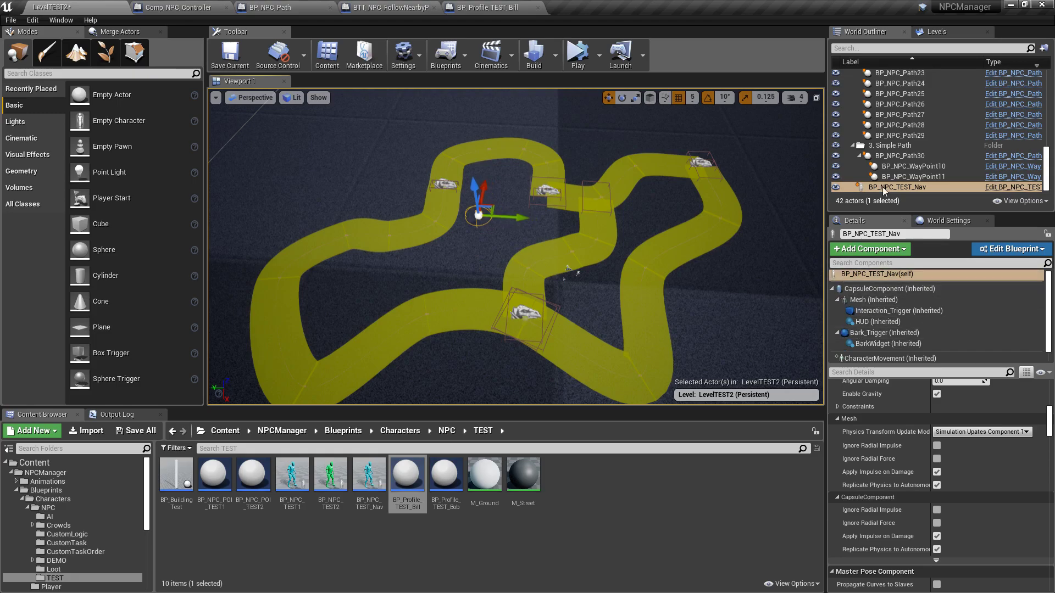
Set the Walk Speed Range in BP_NPC_TEST_Nav's Comp_NPC_Controller to X 600 and Y 800
left_click(832, 289)
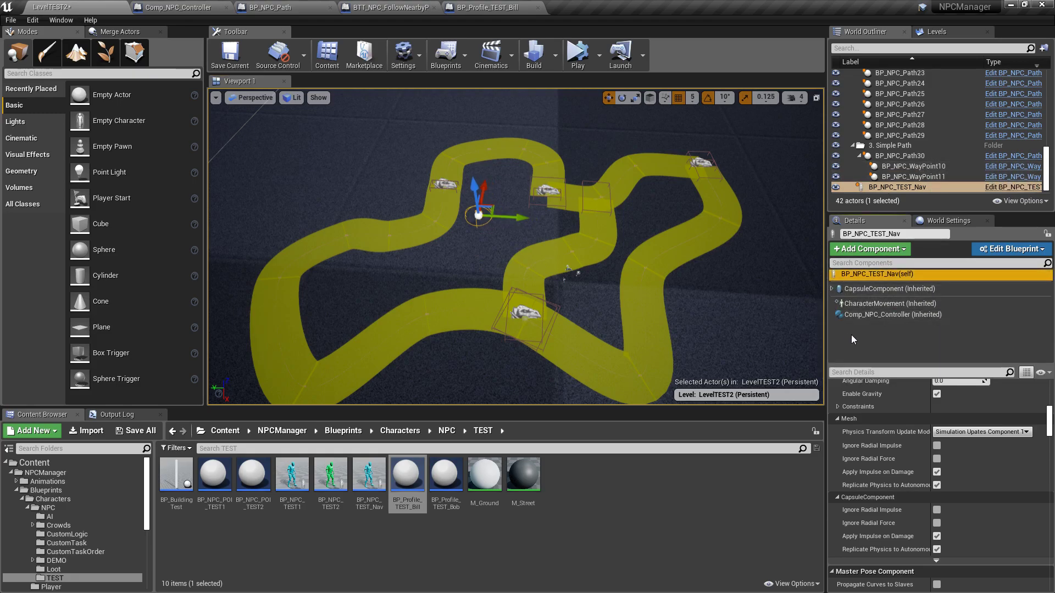
left_click(874, 316)
key("w")
right_click_drag(596, 217, 585, 198)
scroll(883, 481, "up", 1)
scroll(883, 481, "up", 5)
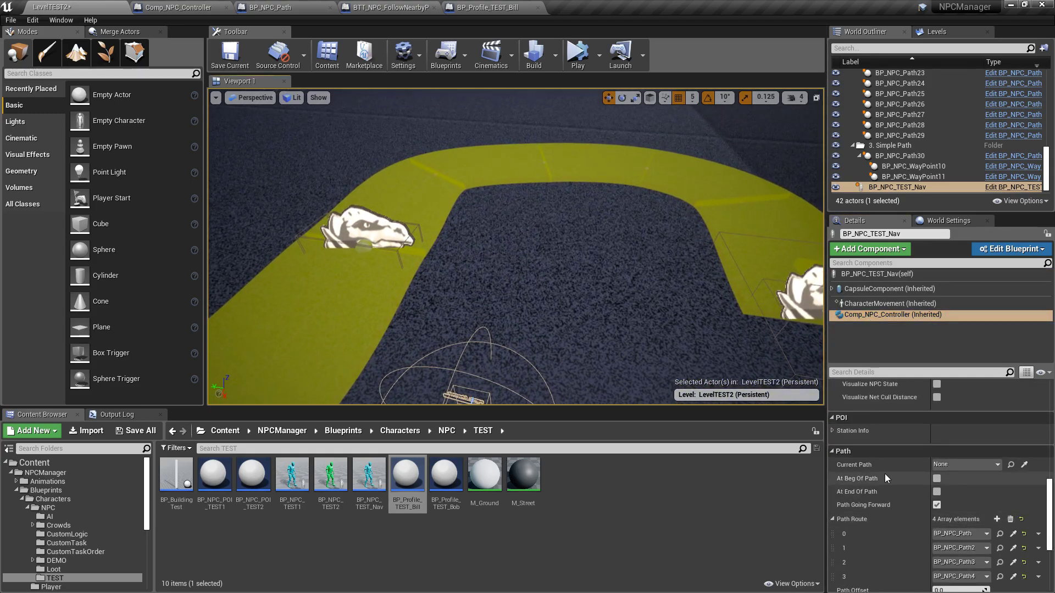
left_click(839, 463)
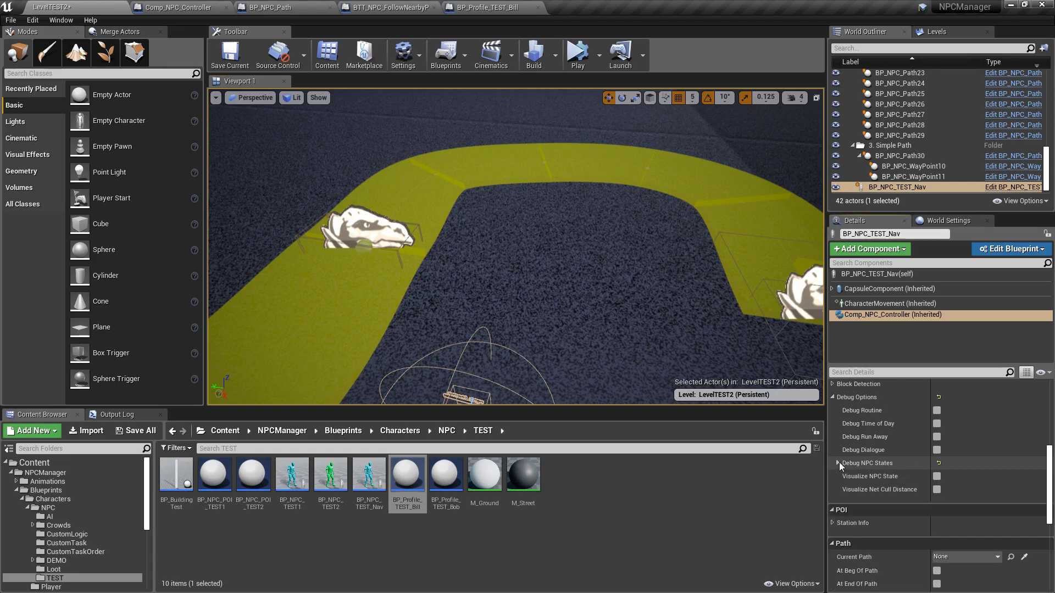
scroll(839, 453, "up", 4)
scroll(843, 437, "up", 3)
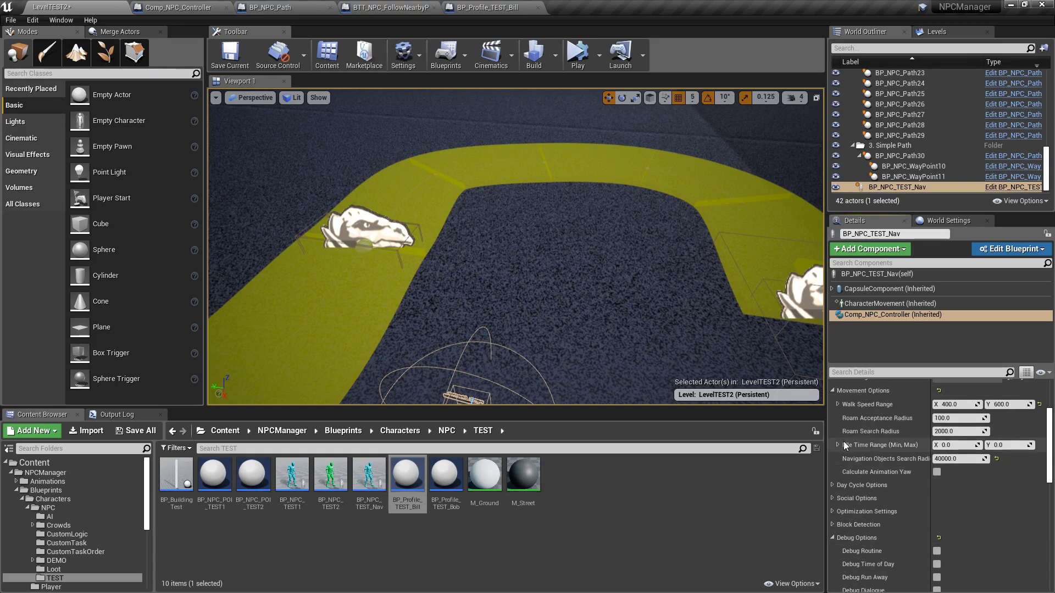
left_click(963, 409)
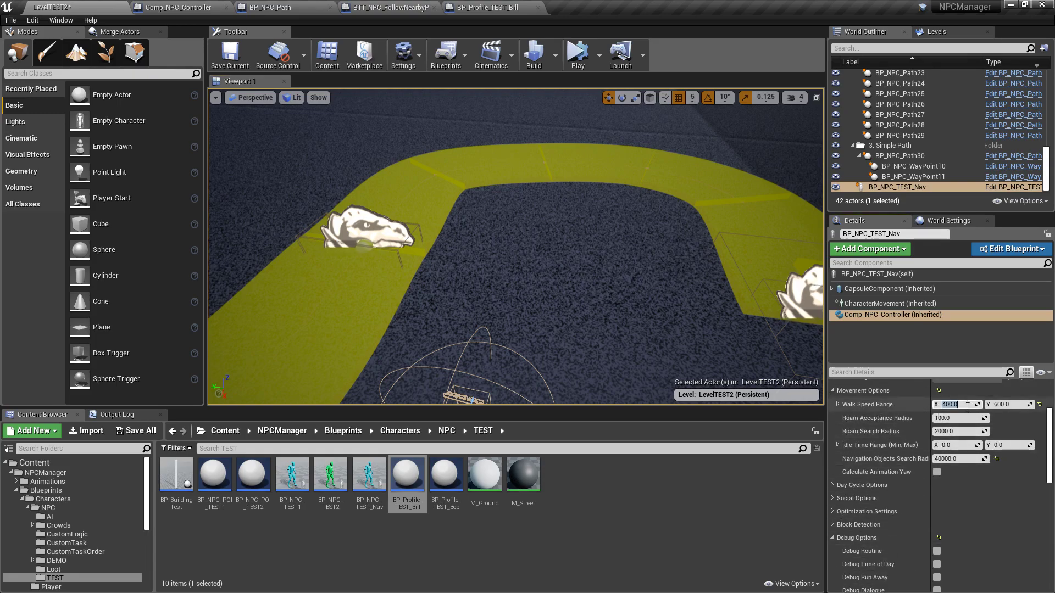
type("600")
key("Return")
left_click(1010, 405)
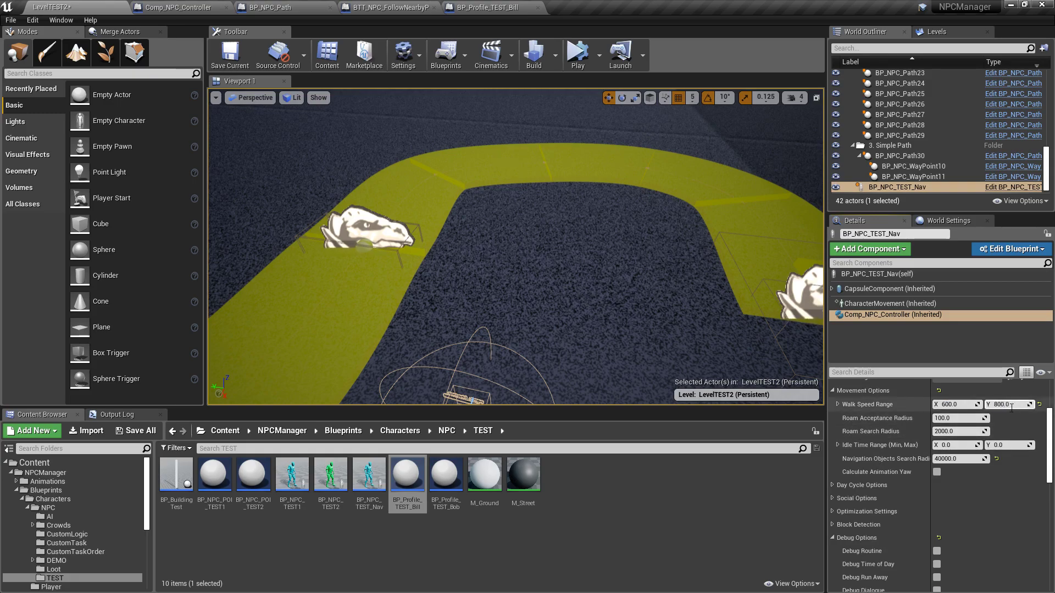
Simulate the level and follow BP_NPC_TEST_Nav from BP_NPC_Path through BP_NPC_Path2 and BP_NPC_Path3
key("s")
mouse_move(650, 205)
right_mouse_down()
mouse_move(637, 205)
mouse_move(650, 205)
right_mouse_up()
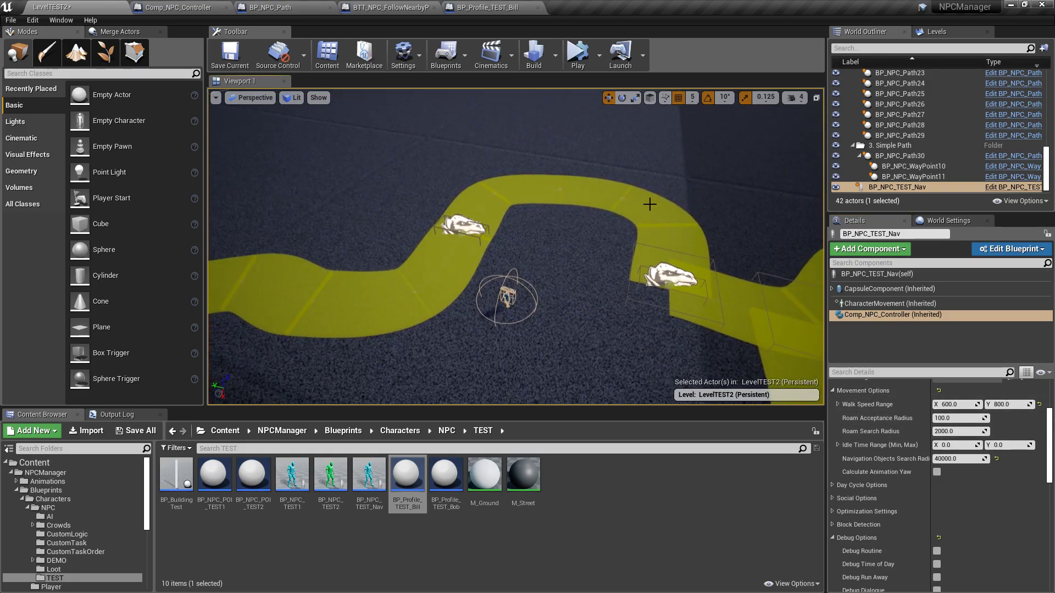
left_click(577, 55)
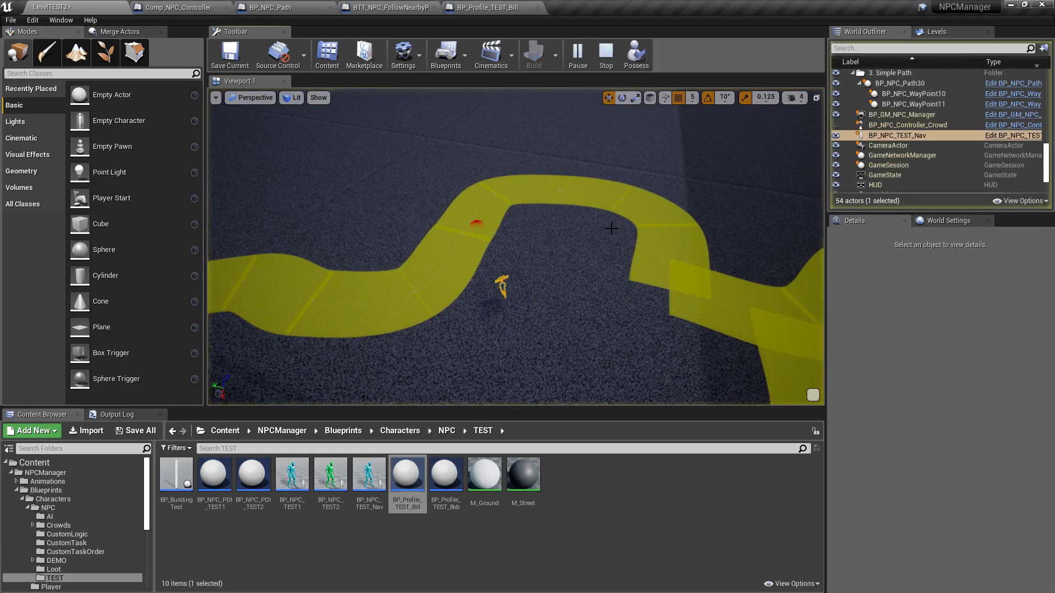
right_click_drag(484, 286, 478, 262)
key("w")
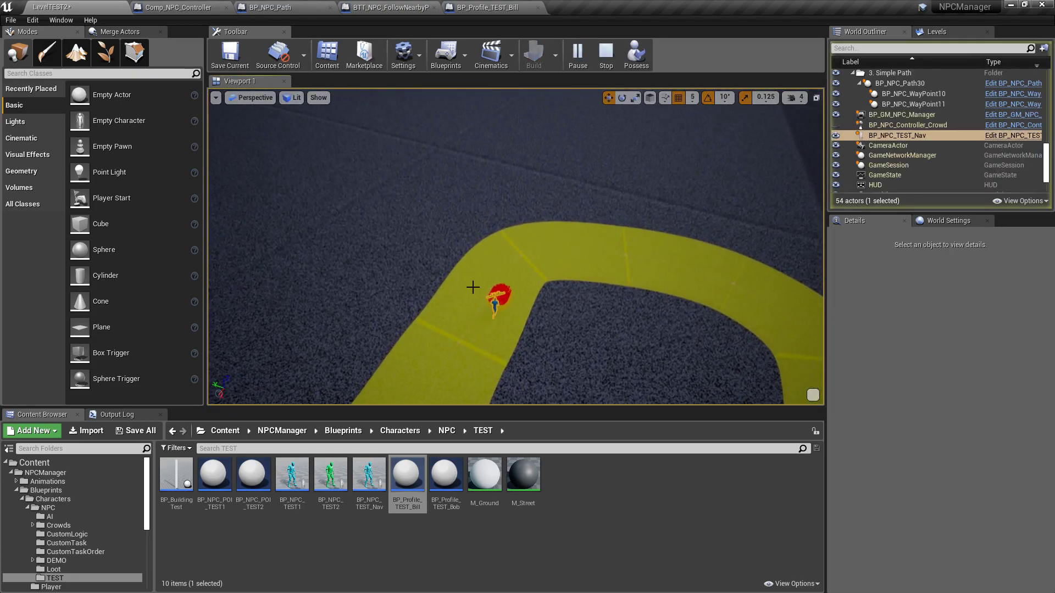
right_click_drag(690, 188, 776, 187)
key("s")
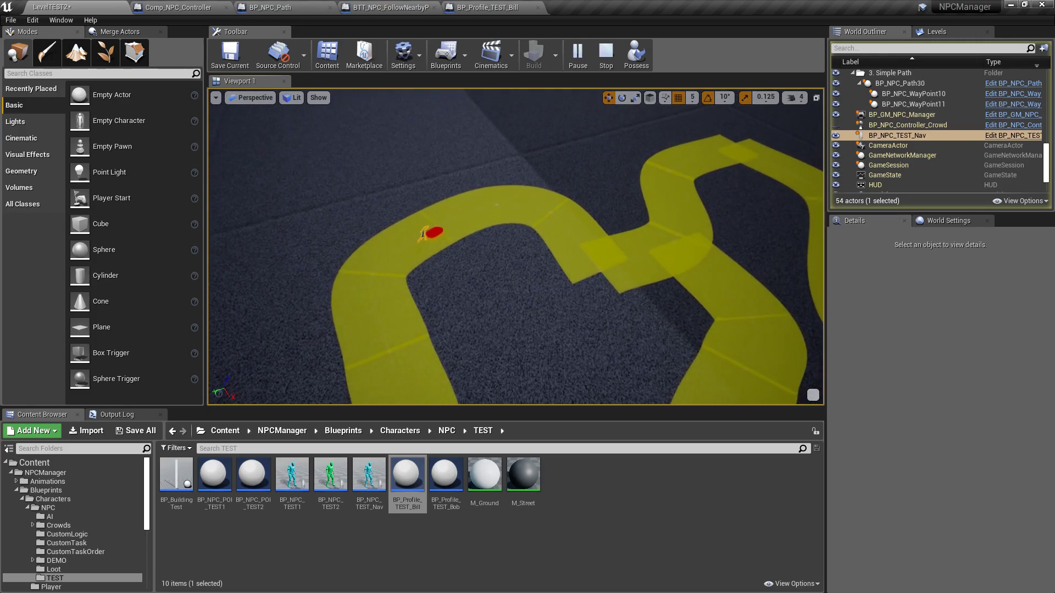
key("w")
right_click_drag(605, 273, 659, 286)
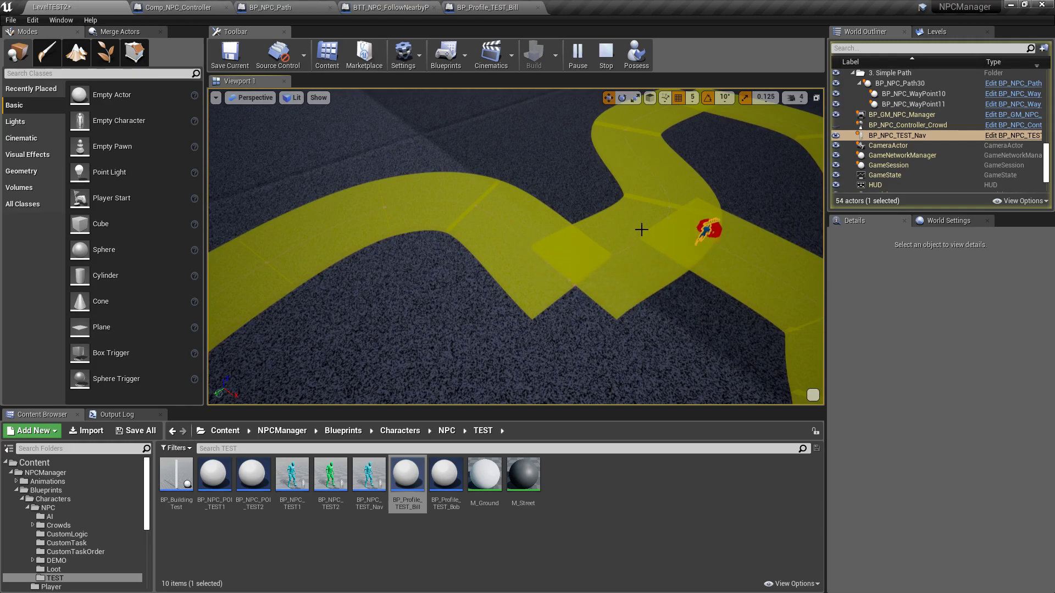
right_click_drag(648, 252, 710, 264)
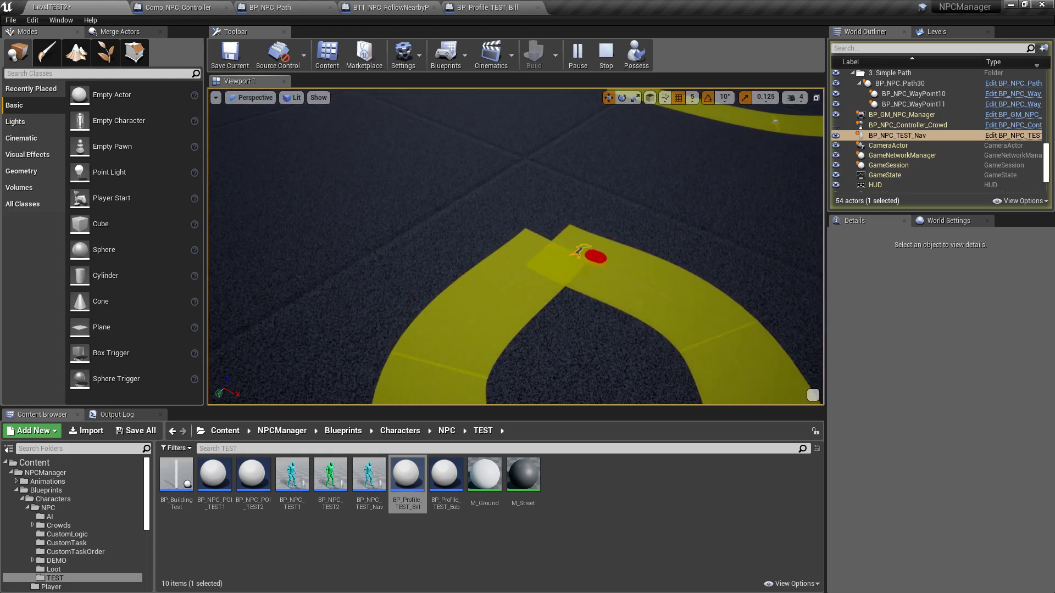
mouse_move(497, 247)
right_mouse_down()
mouse_move(519, 283)
mouse_move(503, 258)
mouse_move(536, 280)
mouse_move(511, 275)
mouse_move(528, 264)
right_mouse_up()
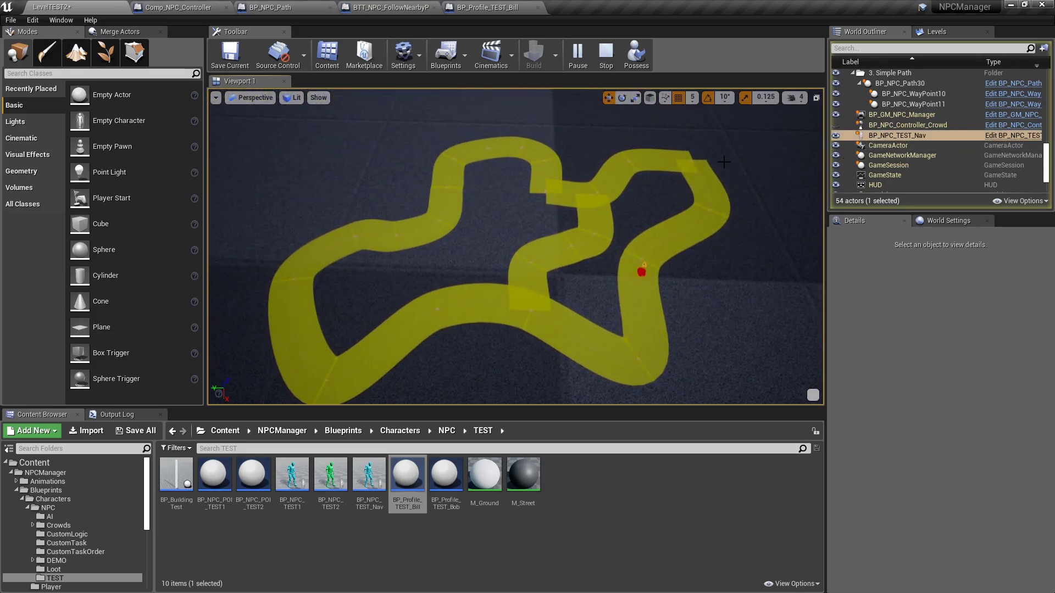
right_click_drag(669, 255, 671, 310)
key("w")
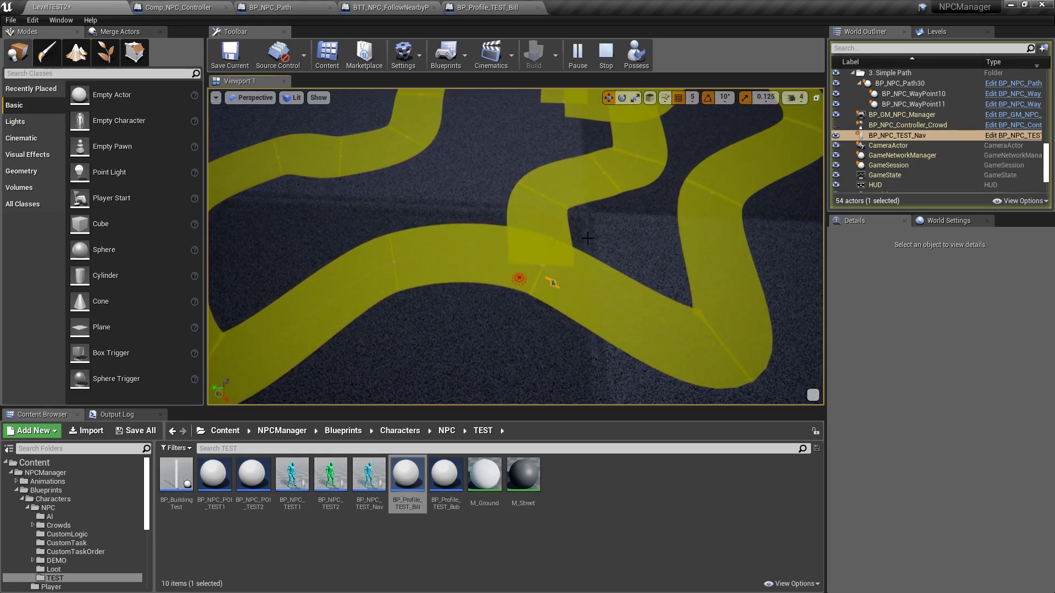
Watch the NPC travel along BP_NPC_Path4 and repeat the whole loop, and stop the simulation
right_click_drag(671, 311, 345, 260)
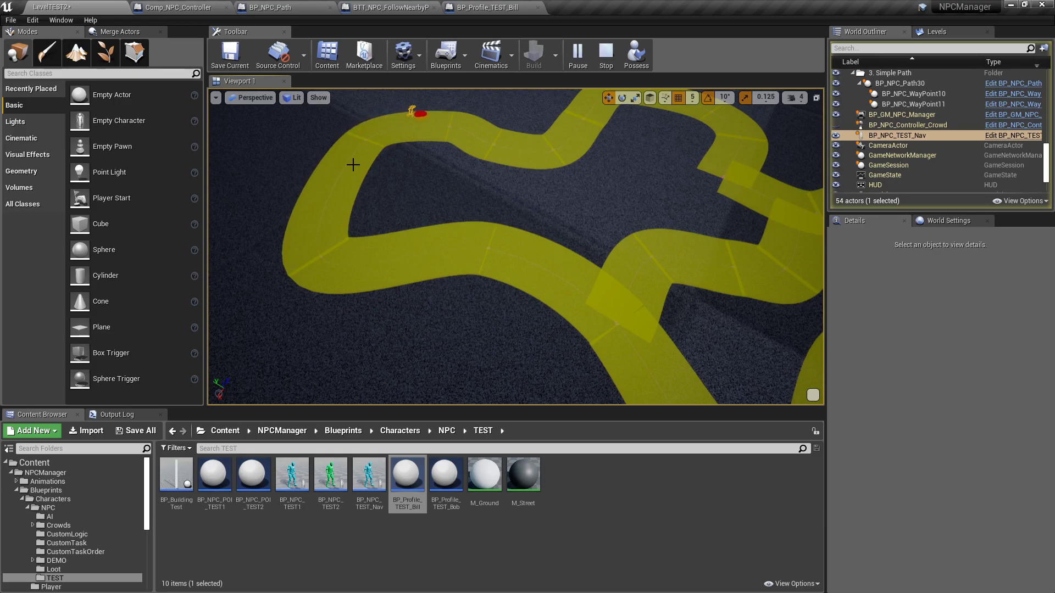
right_click_drag(353, 165, 458, 164)
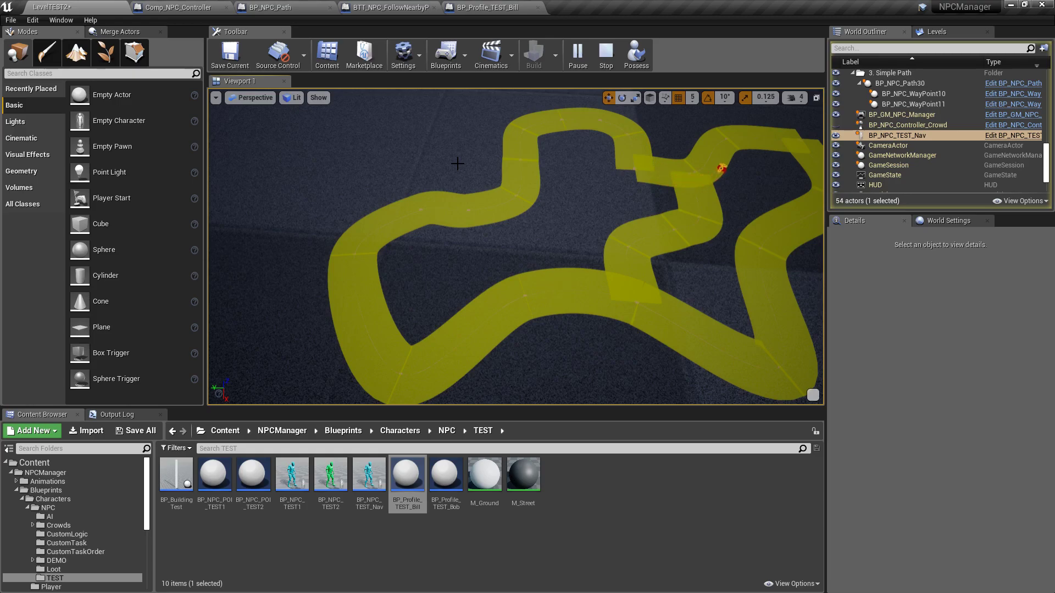
key("d")
key("s")
right_click_drag(572, 153, 574, 153)
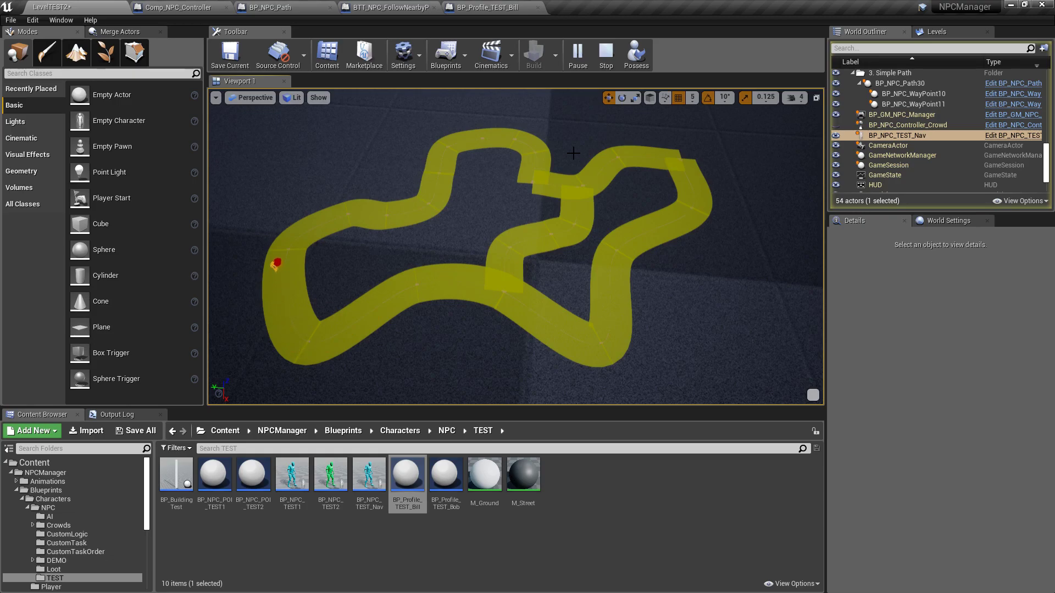
left_click(606, 53)
Retrace the loop in the level by selecting BP_NPC_Path4, BP_NPC_Path, BP_NPC_Path2, BP_NPC_Path3 and BP_NPC_Path4 again
left_click(466, 198)
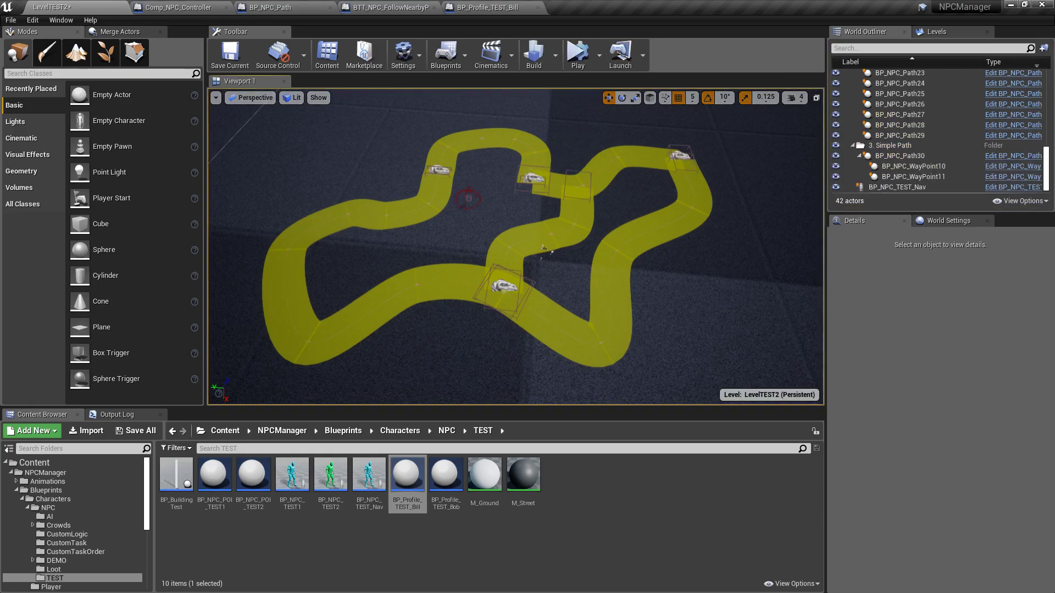
left_click(369, 214)
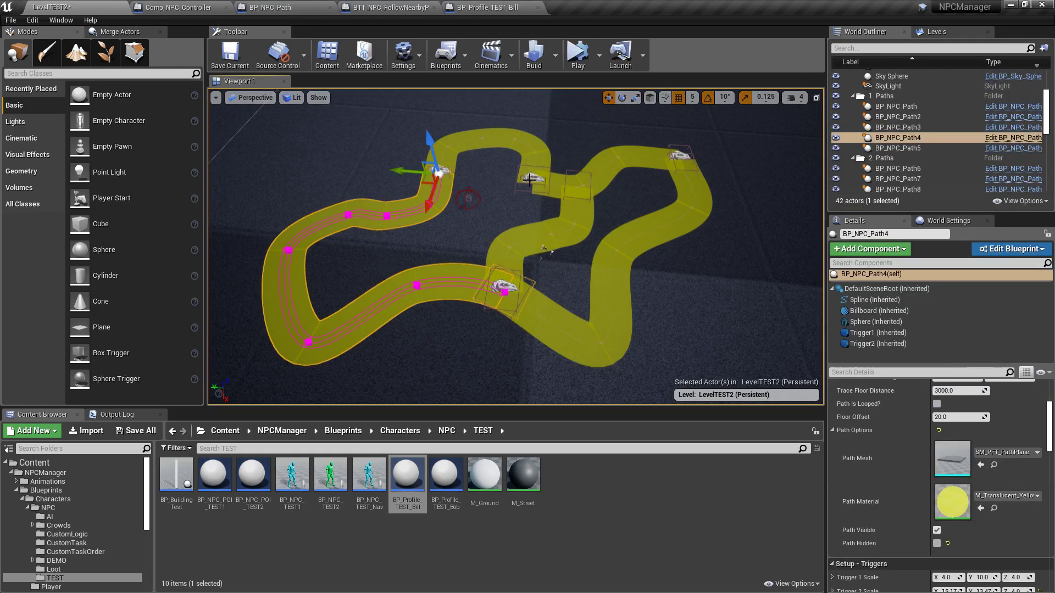
key("w")
right_click_drag(520, 304, 514, 294)
key("s")
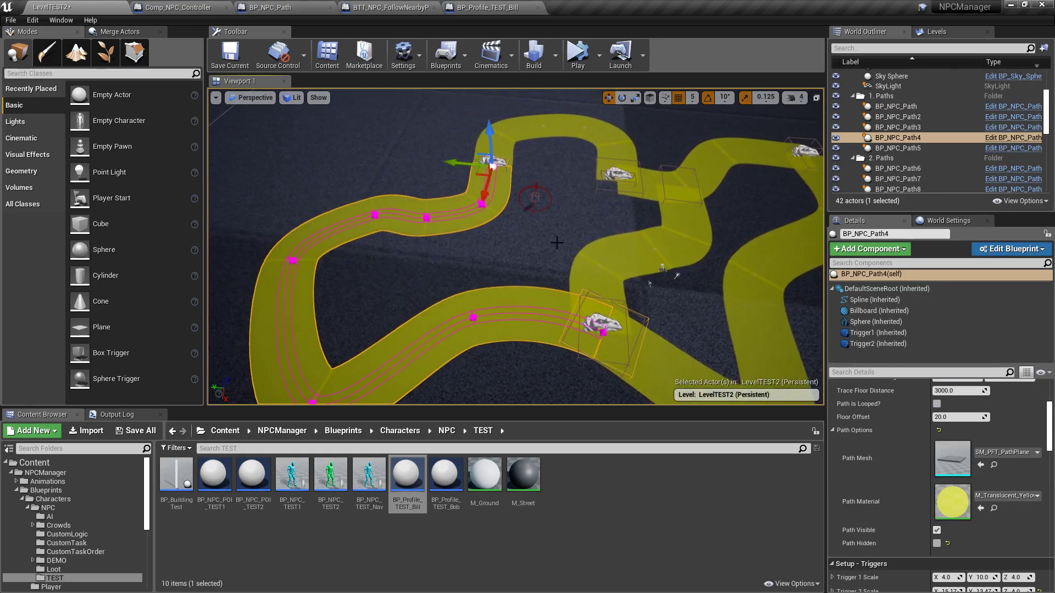
left_click(534, 128)
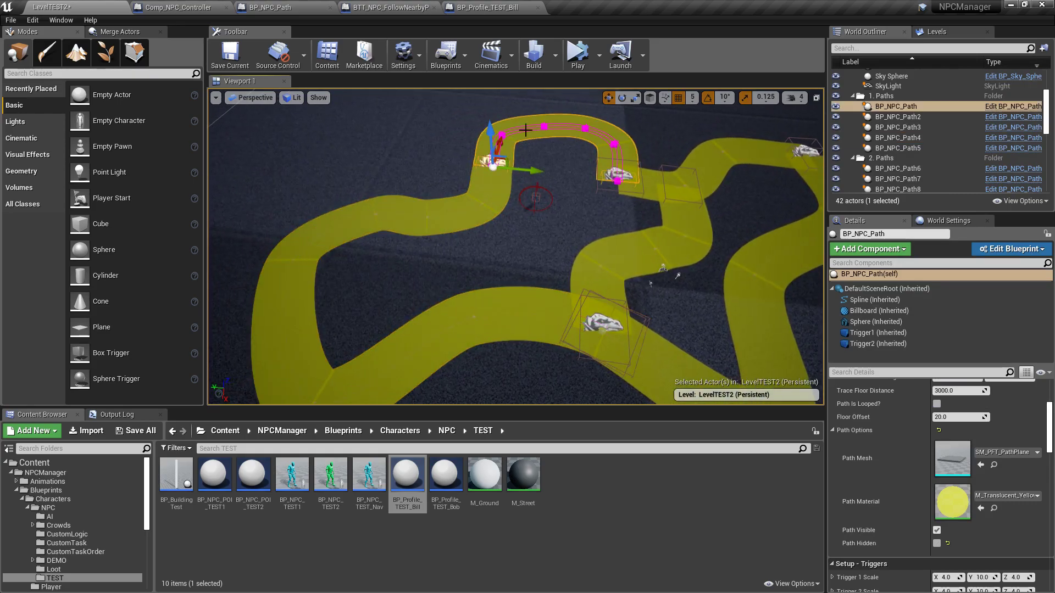
left_click(714, 159)
left_click(776, 290)
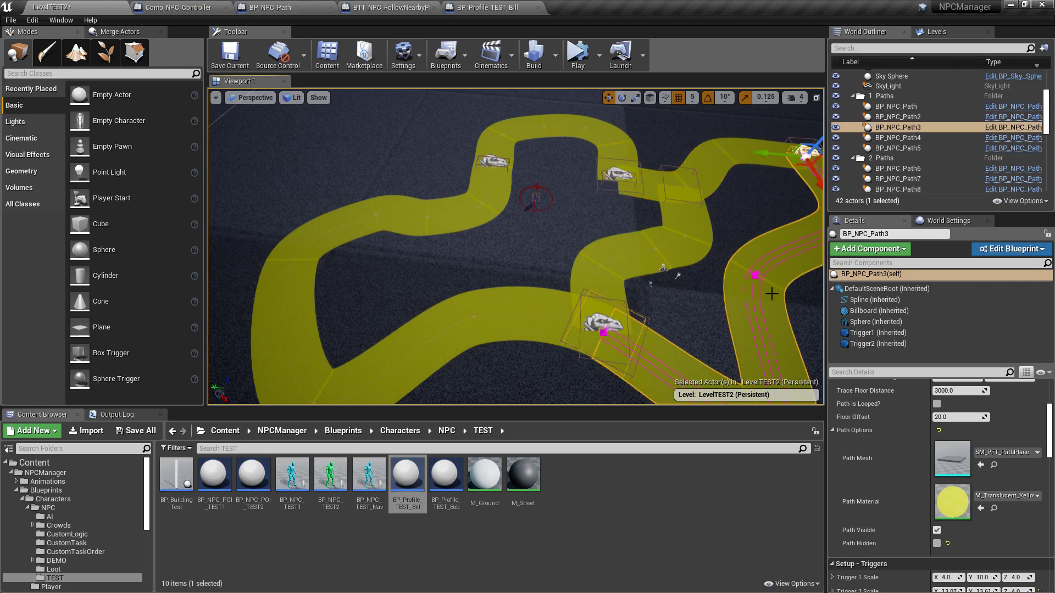
left_click(558, 315)
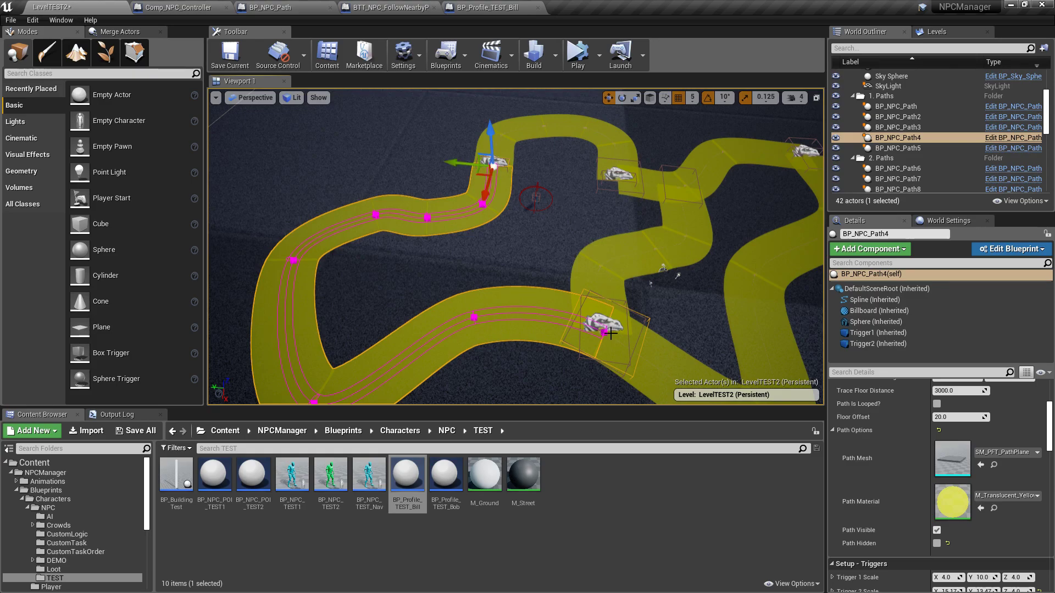
key("s")
right_click_drag(714, 179, 715, 180)
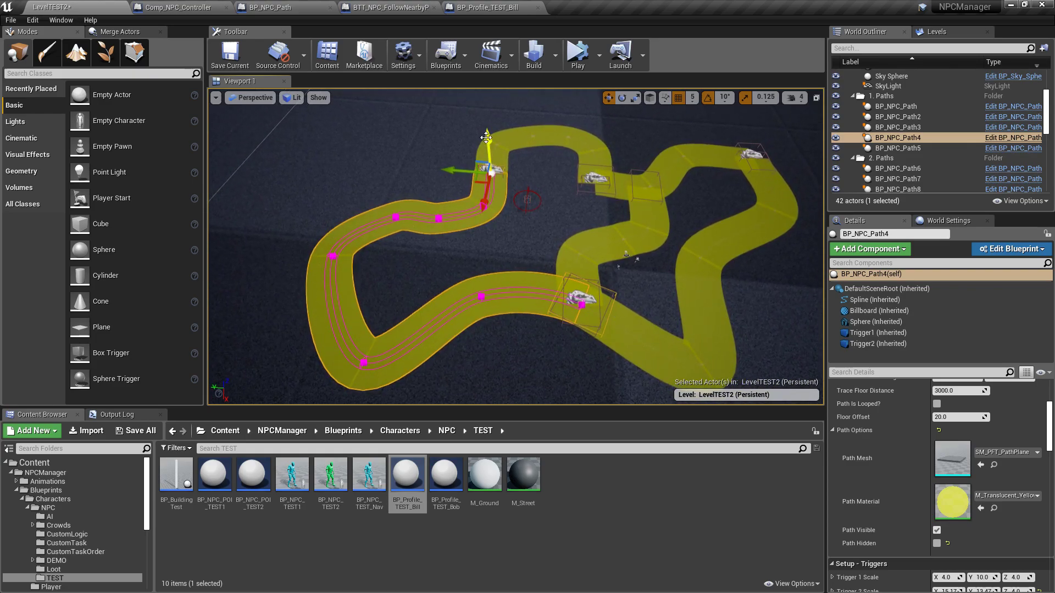
Set element 2 of the Path Route in BP_NPC_TEST_Nav's Comp_NPC_Controller to BP_NPC_Path5
left_click(525, 201)
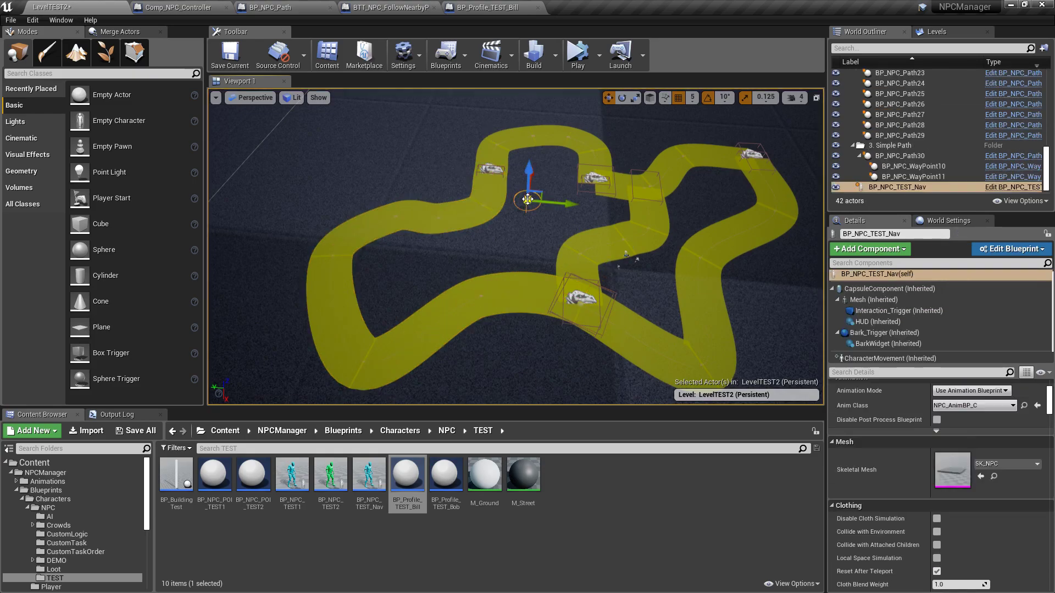
left_click(832, 288)
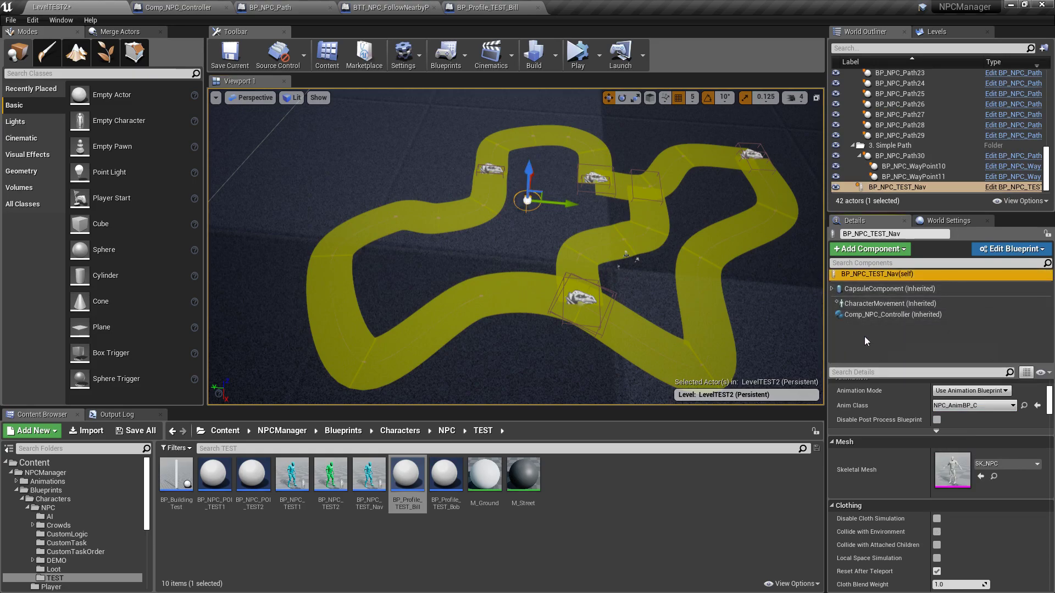
left_click(878, 314)
scroll(917, 493, "down", 3)
scroll(916, 490, "up", 4)
scroll(893, 499, "down", 8)
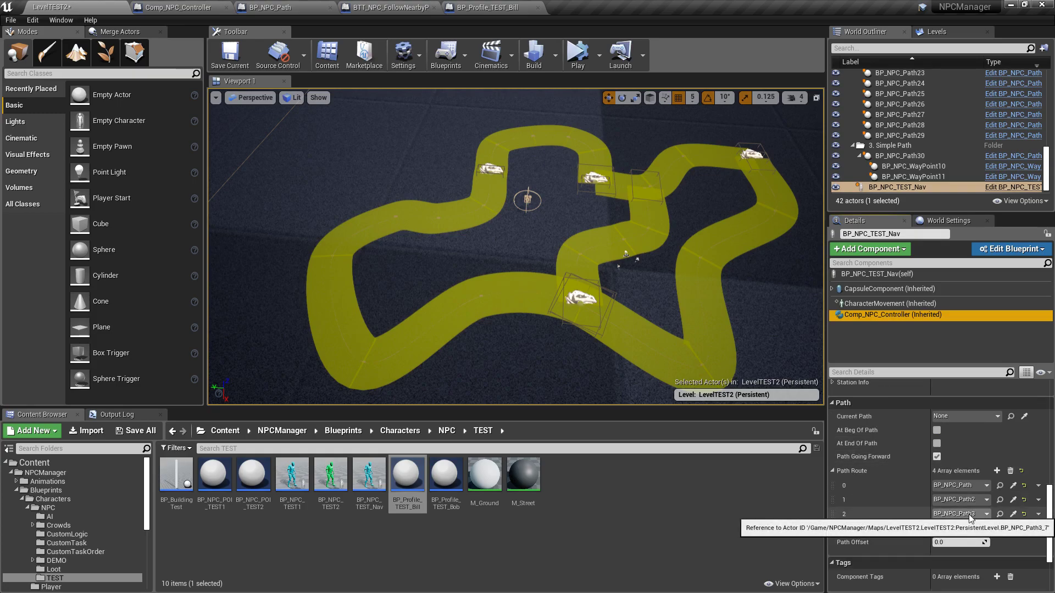
left_click(968, 515)
left_click(937, 427)
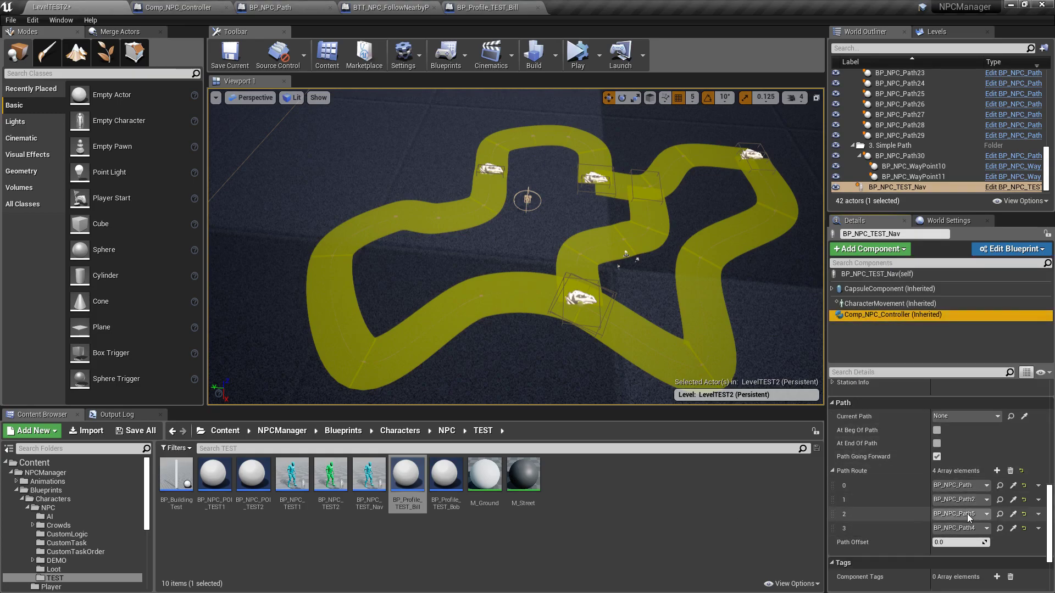
Highlight BP_NPC_Path5 in the level and simulate to watch the NPC follow the changed route
left_click(656, 223)
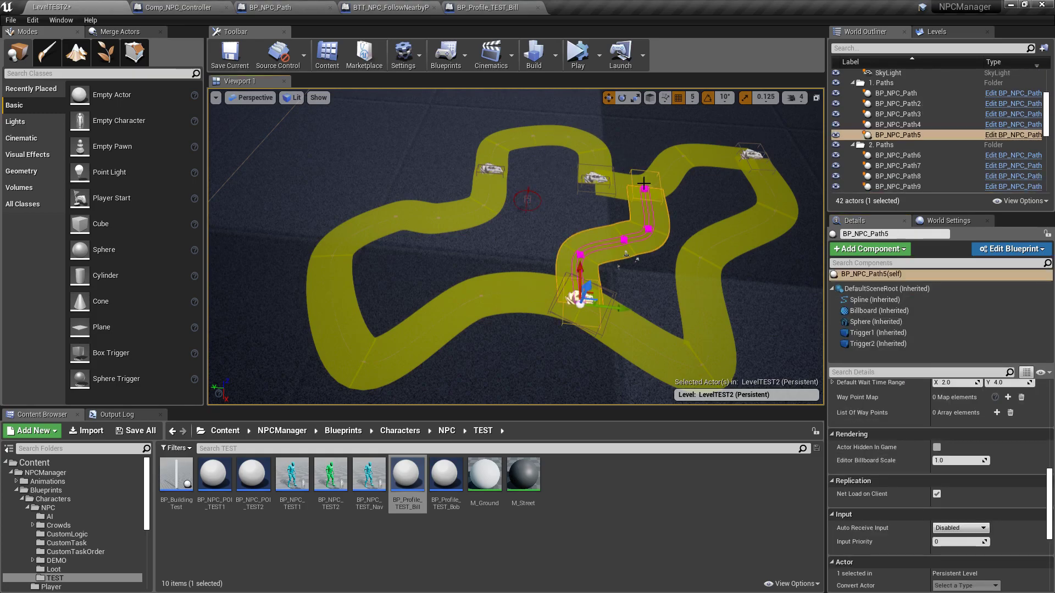
left_click(577, 53)
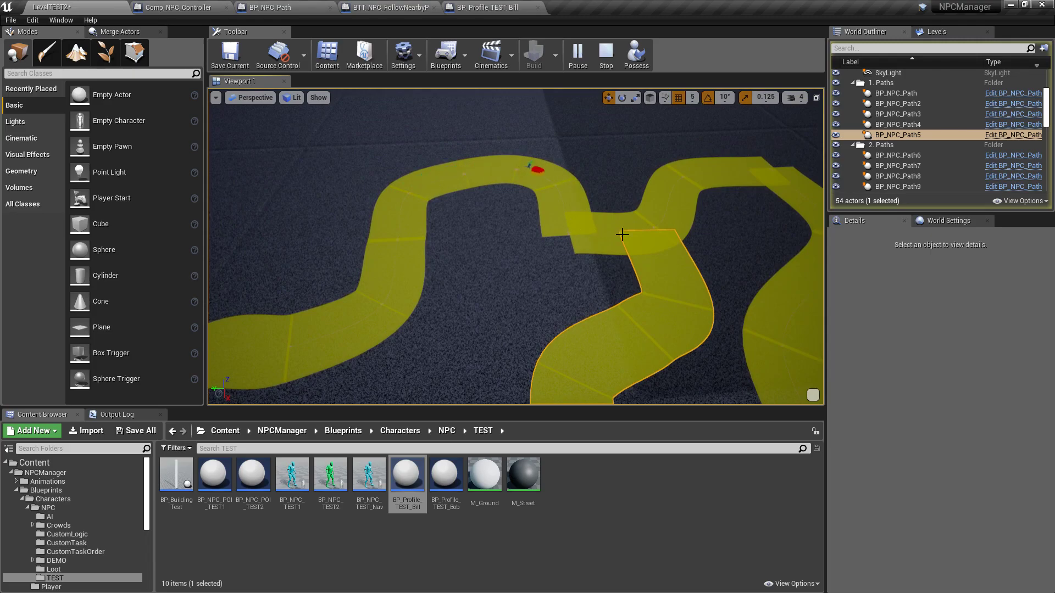
right_click_drag(581, 216, 580, 215)
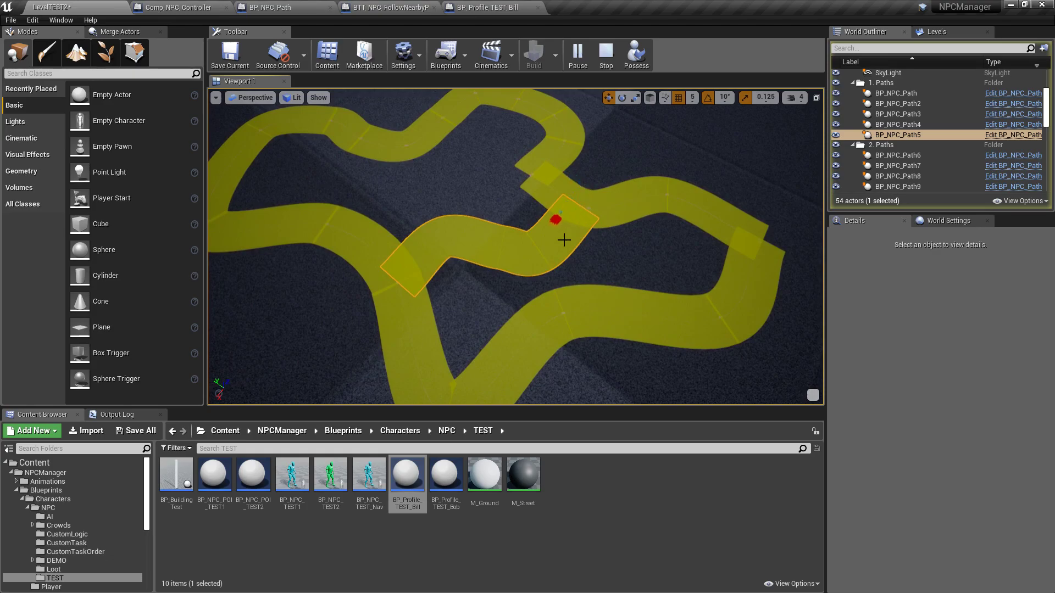
right_click_drag(560, 176, 560, 177)
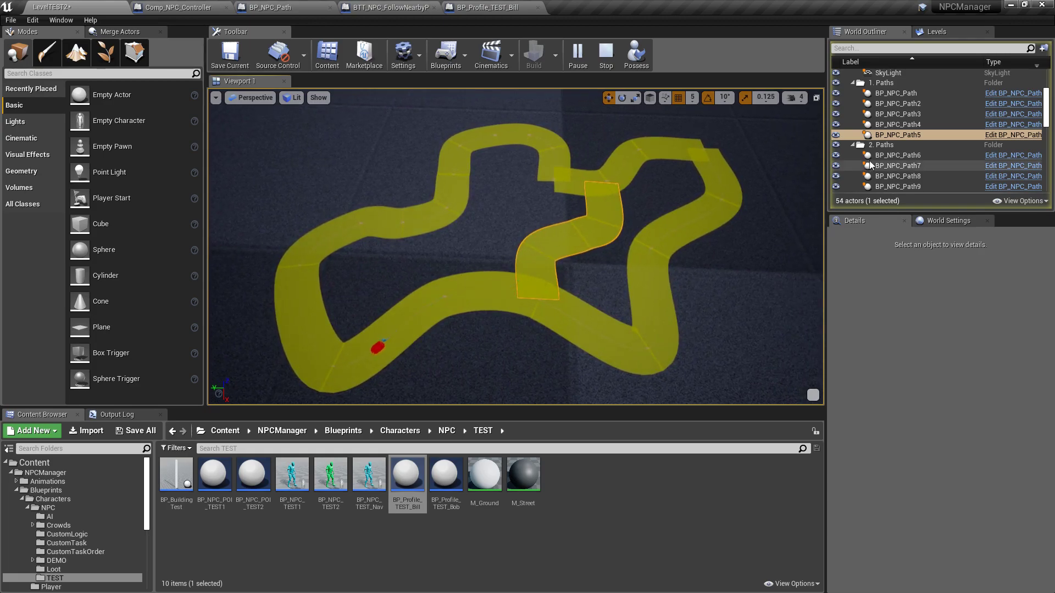
Collapse the folders 1. Paths, 2. Paths and 3. Simple Path in the World Outliner and select BP_NPC_TEST_Nav
left_click(853, 83)
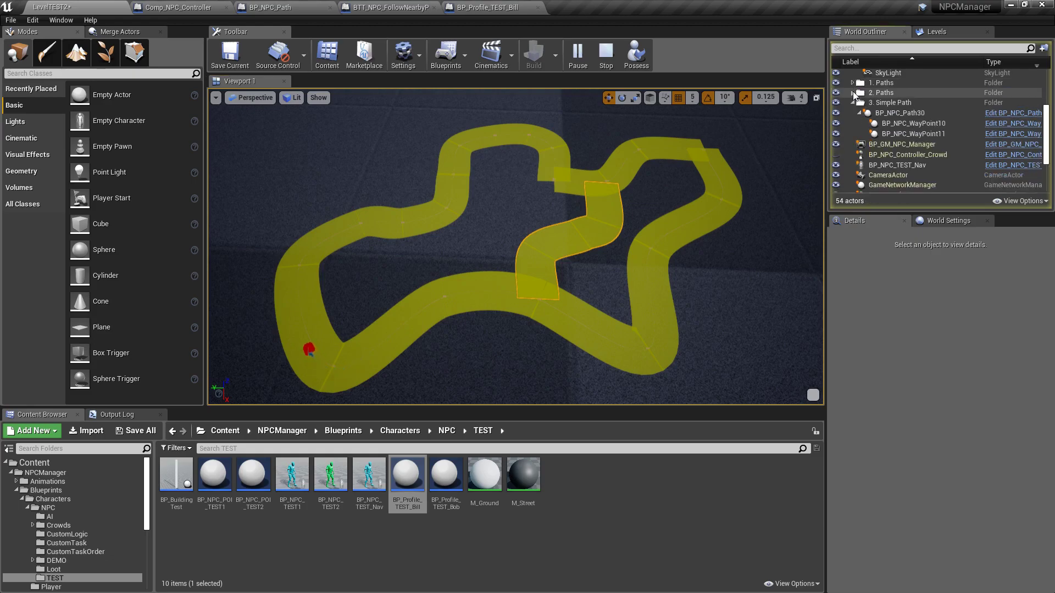
left_click(853, 93)
left_click(852, 102)
left_click(890, 134)
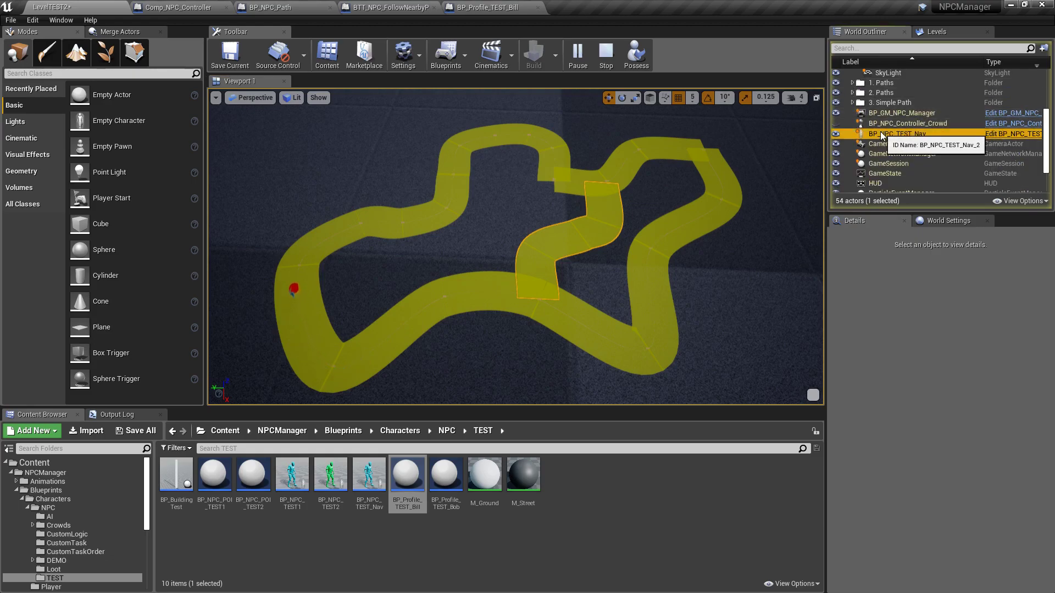
Examine the running NPC's Path values in Comp_NPC_Controller, and stop the simulation, cancelling the pending autosave
left_click(893, 348)
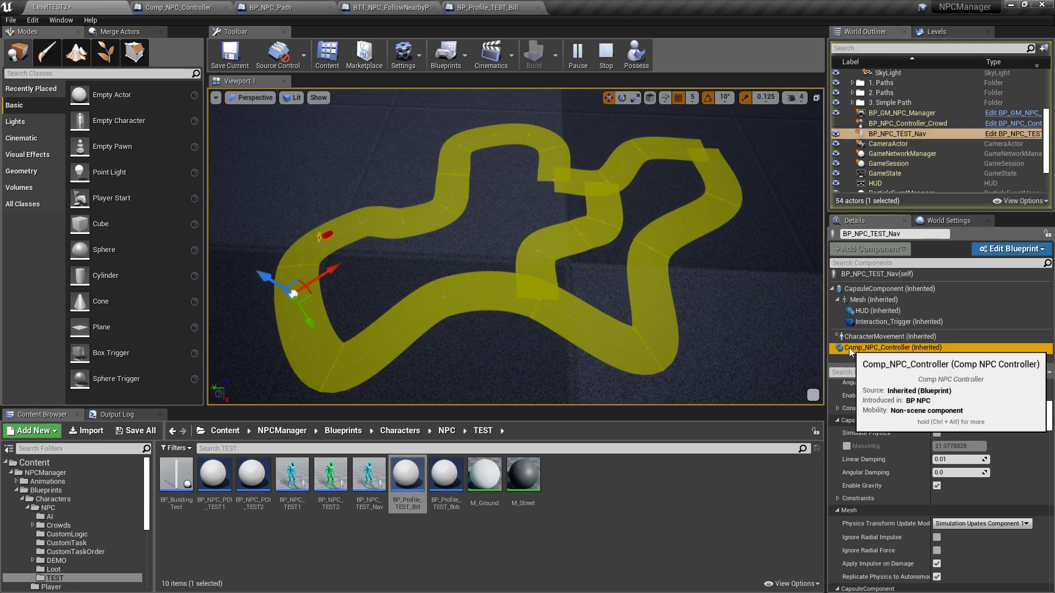
left_click(932, 457)
left_click_drag(932, 456, 904, 460)
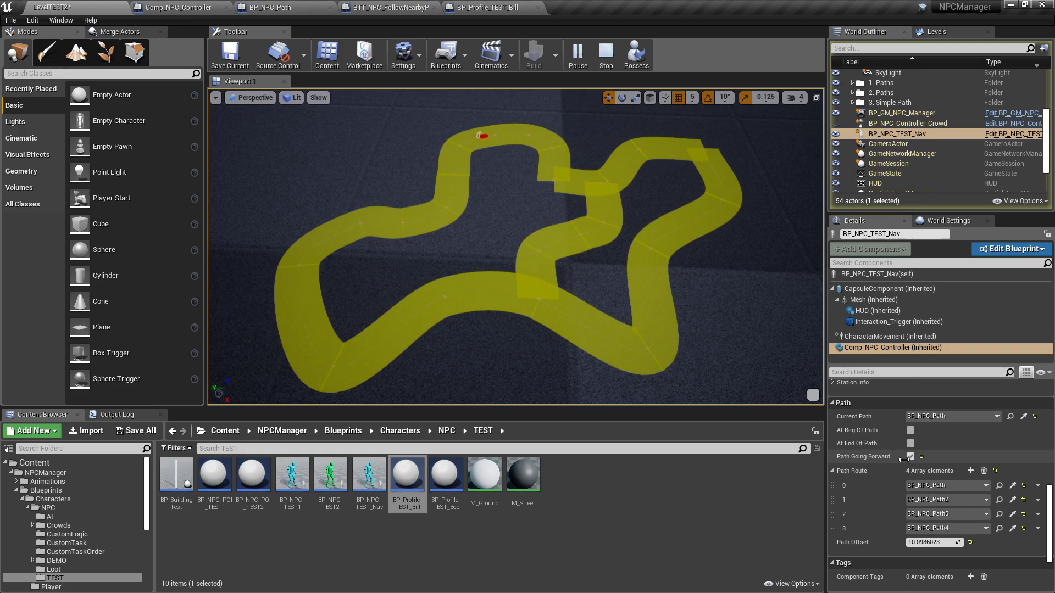
left_click(604, 55)
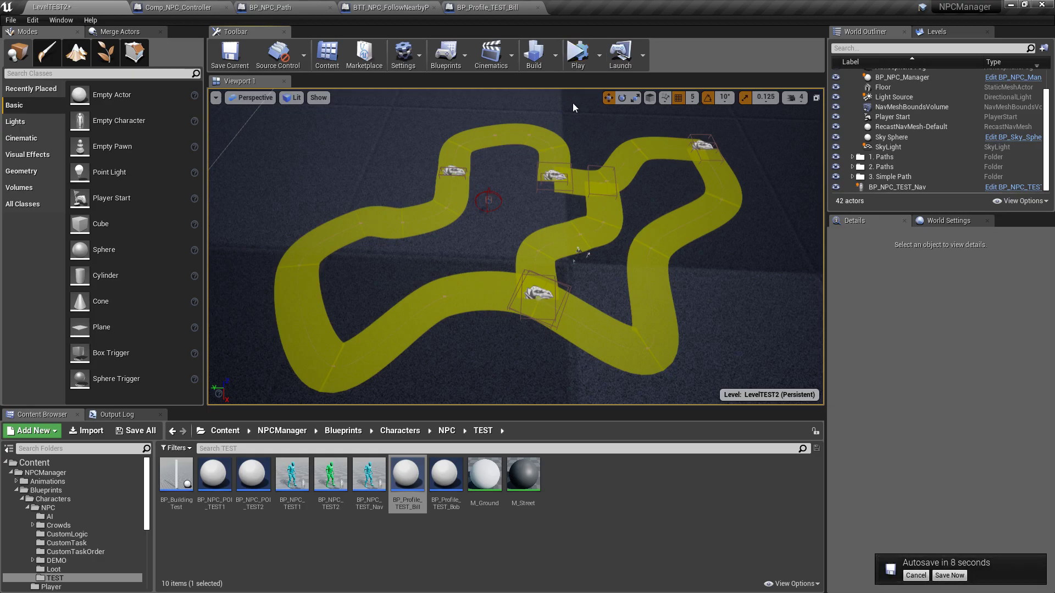
left_click(915, 575)
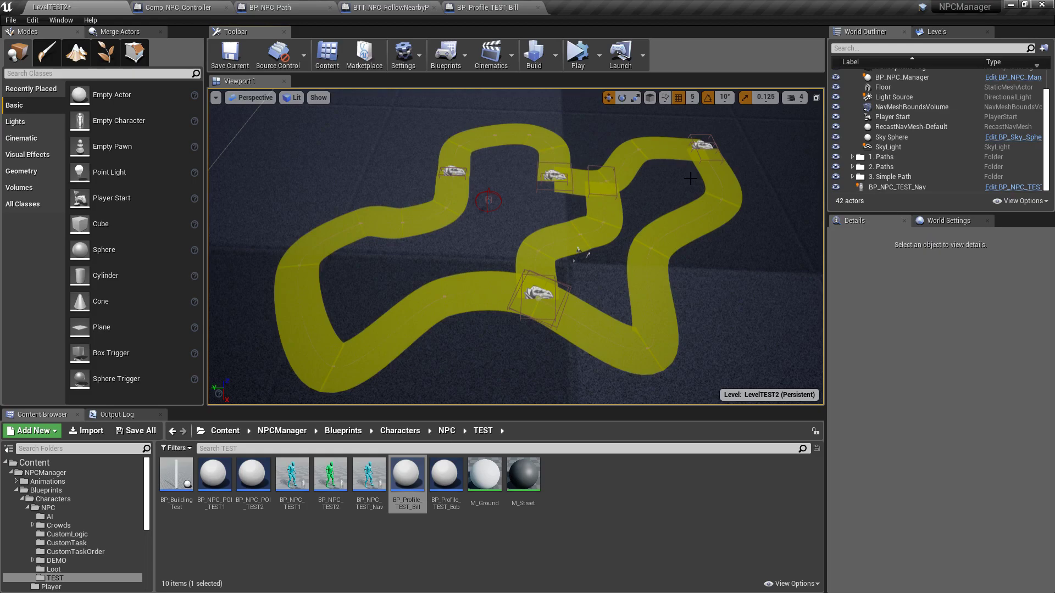
Examine the grid of connected paths by selecting BP_NPC_Path8 and BP_NPC_Path21, and view all path layouts together
right_click_drag(602, 220, 544, 242)
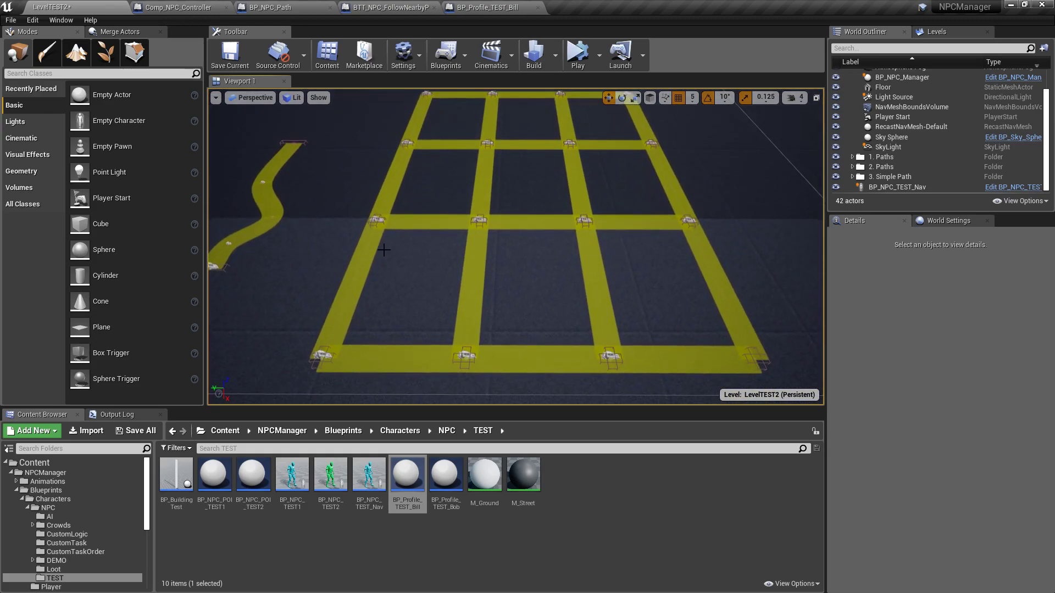
left_click(358, 246)
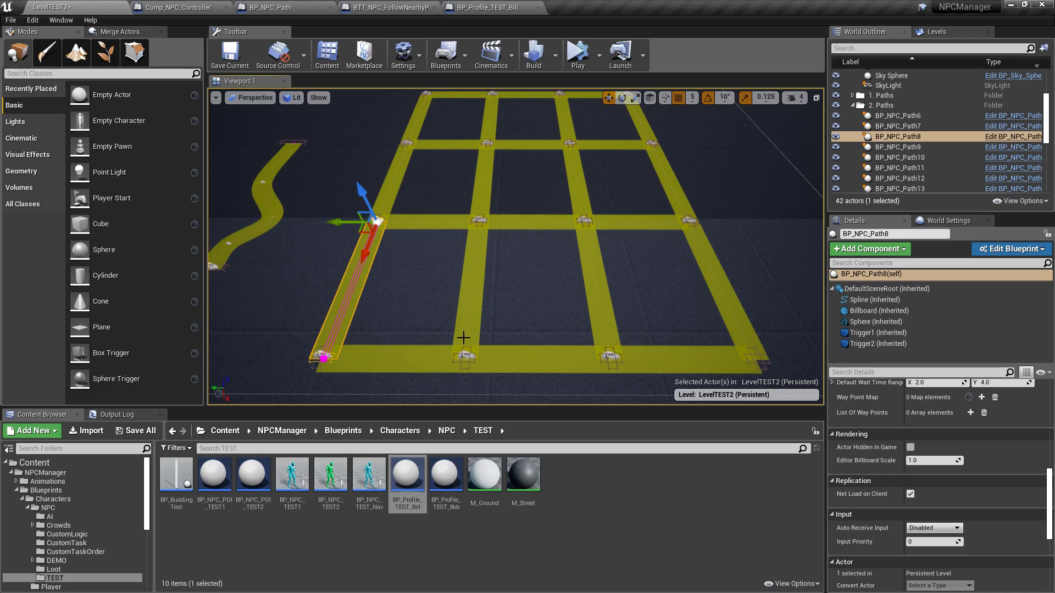
right_click_drag(510, 341, 510, 331)
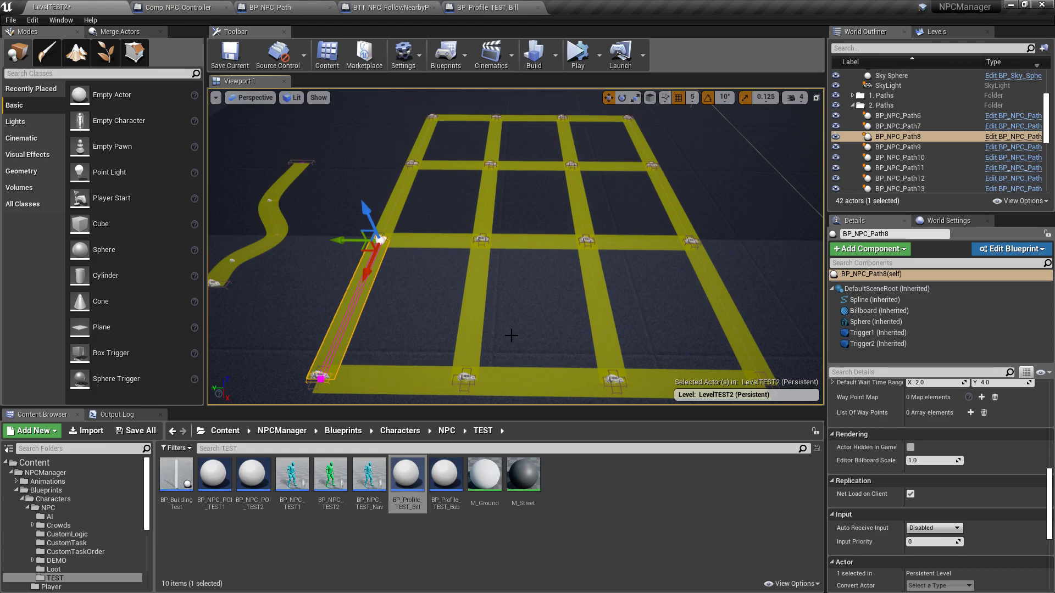
mouse_move(576, 272)
right_mouse_down()
mouse_move(555, 272)
mouse_move(575, 272)
right_mouse_up()
left_click(528, 366)
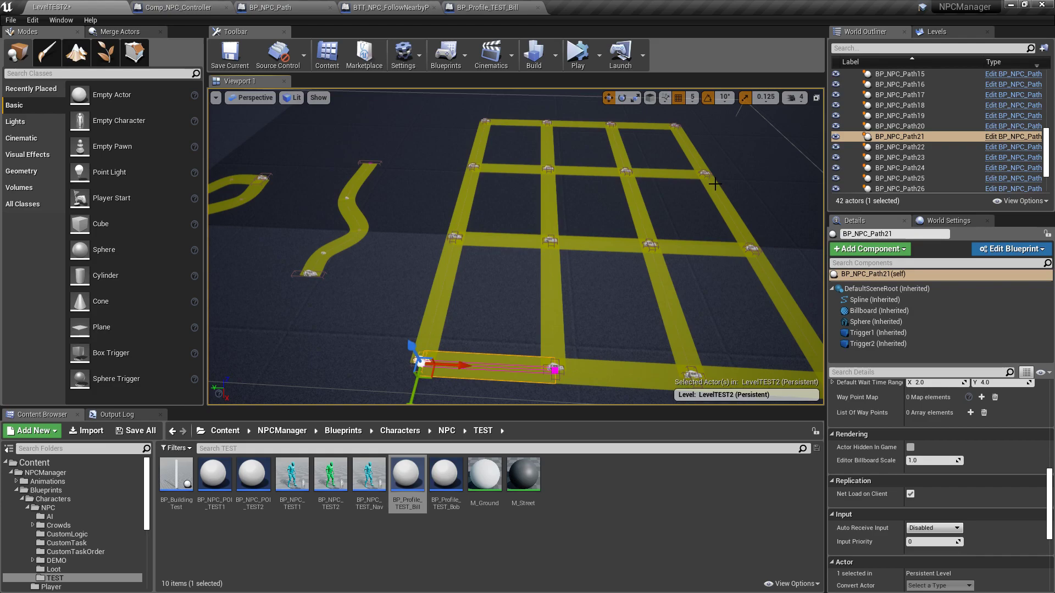
right_click_drag(680, 214, 687, 217)
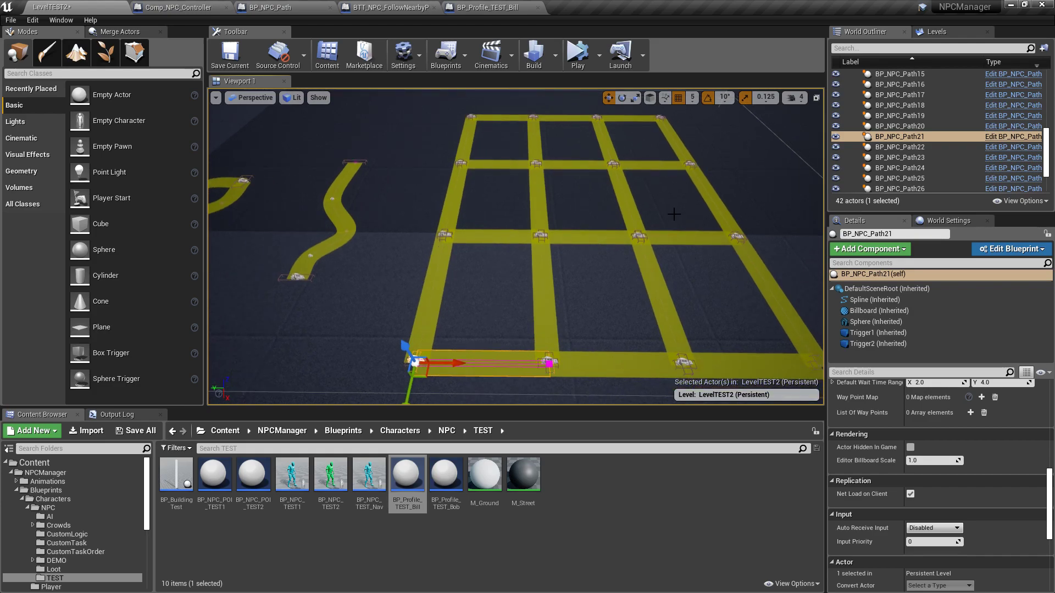
key("a")
mouse_move(604, 209)
right_mouse_down()
mouse_move(596, 206)
mouse_move(609, 208)
right_mouse_up()
key("s")
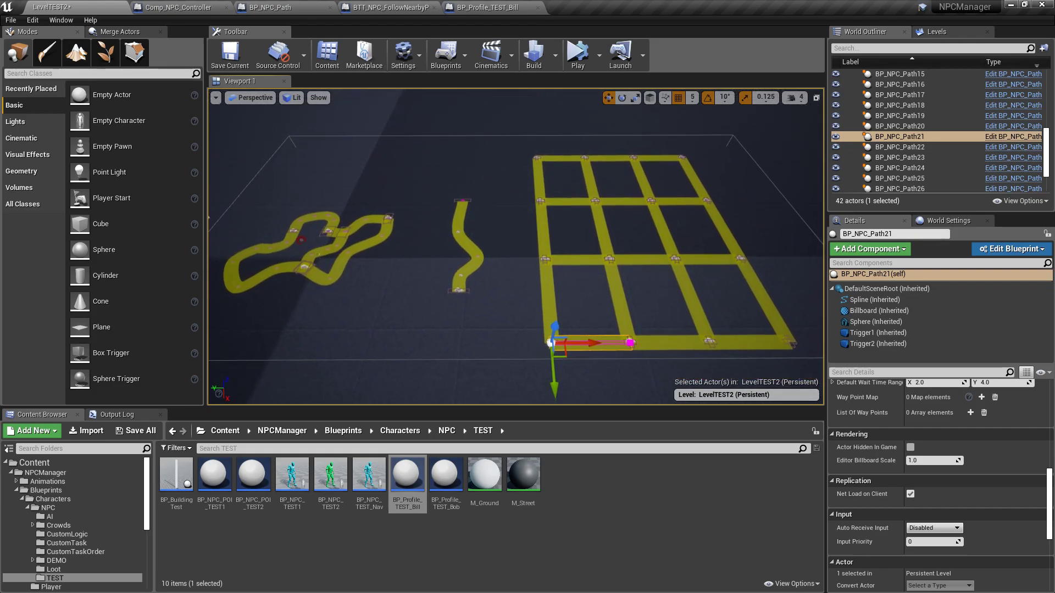